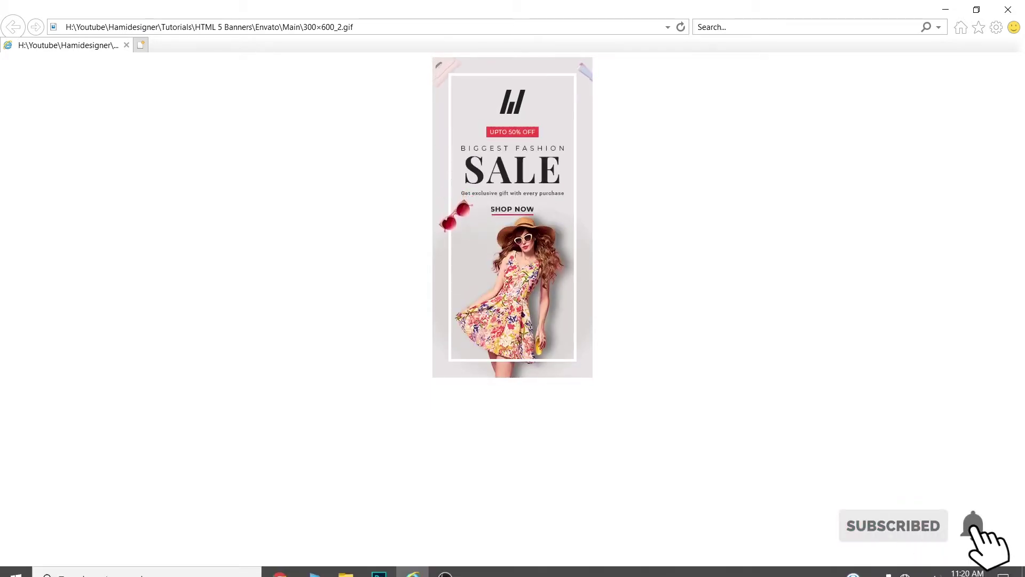
- Switch to Photoshop with the 300×600_2.psd banner document
click(379, 564)
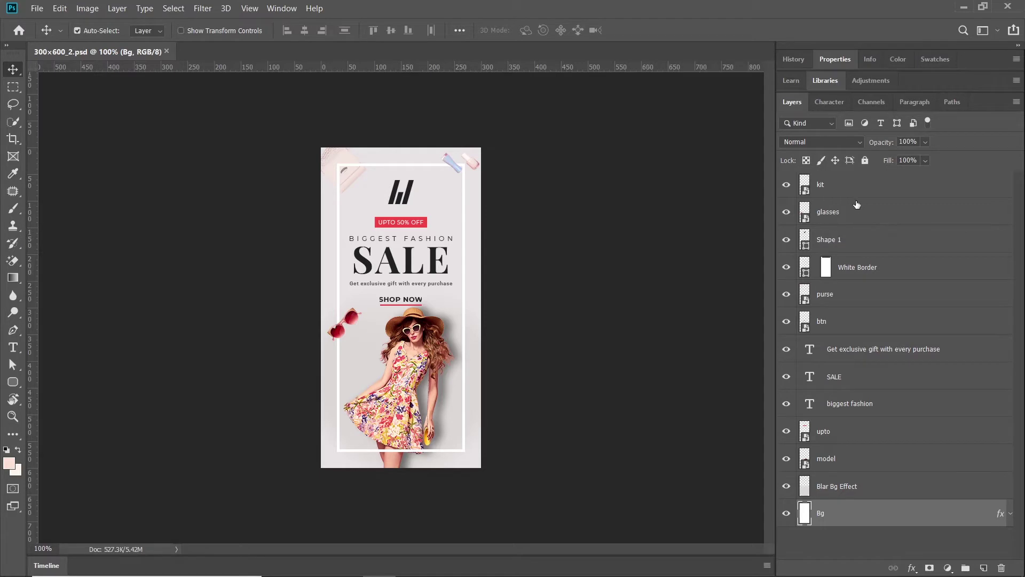
- Try moving the model, logo and sunglasses to check that the banner's elements sit on separate layers
drag(825, 459, 823, 505)
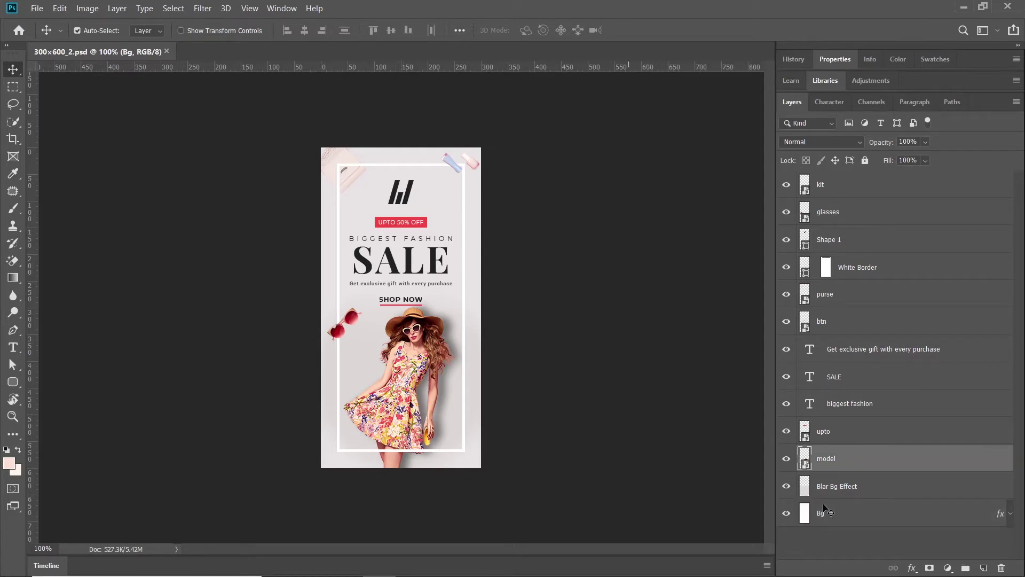
mouse_move(443, 379)
mouse_down()
mouse_move(446, 342)
mouse_move(427, 377)
mouse_up()
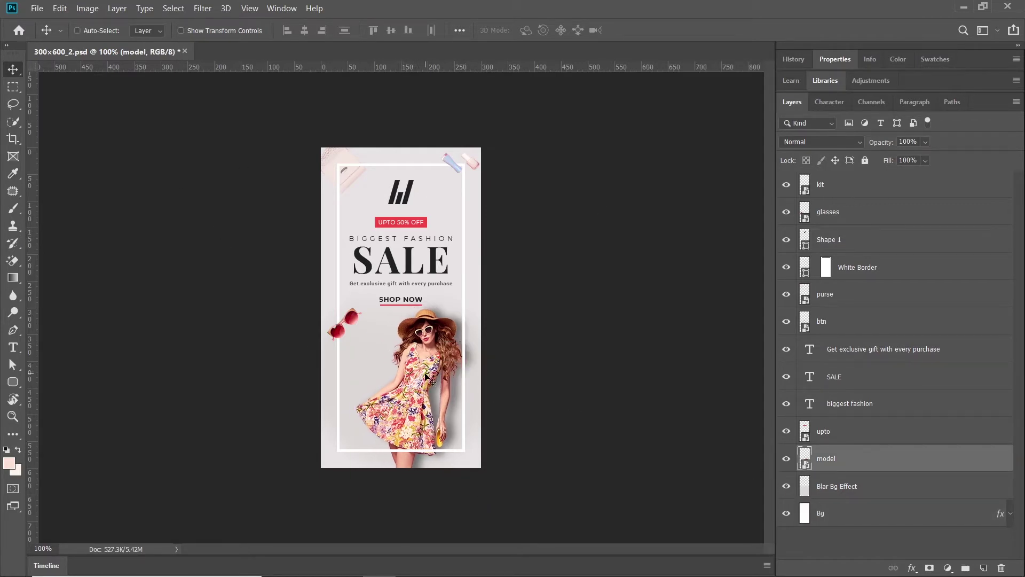
ctrl+click(411, 260)
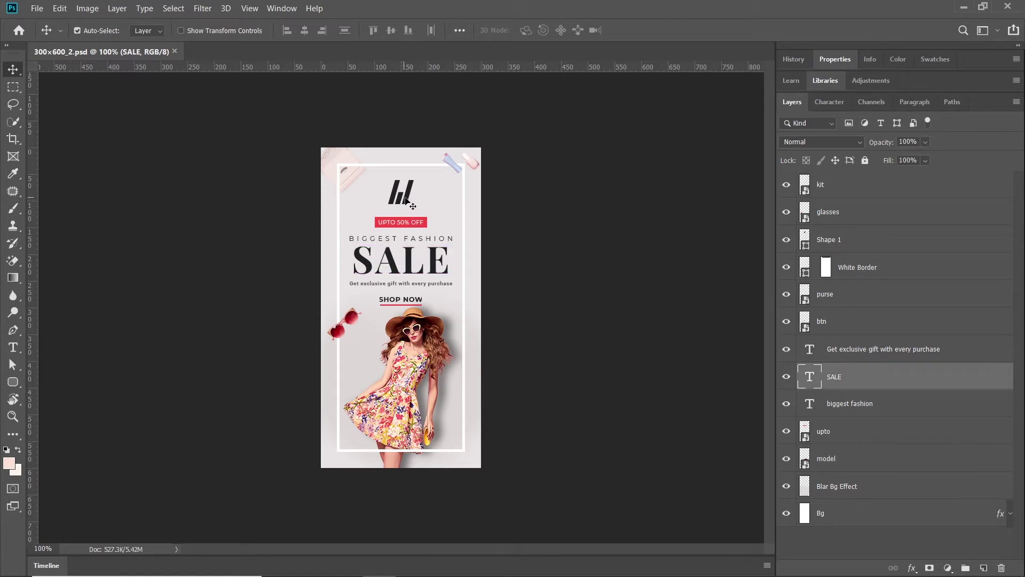
drag(405, 200, 414, 197)
mouse_move(459, 172)
mouse_down()
mouse_move(446, 170)
mouse_move(456, 169)
mouse_up()
click(969, 296)
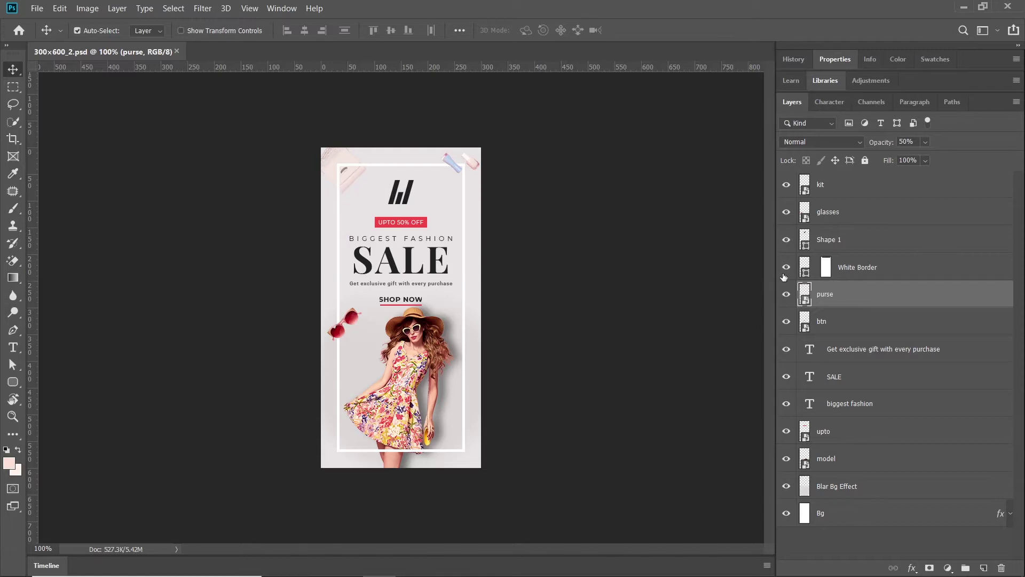
drag(336, 335, 343, 331)
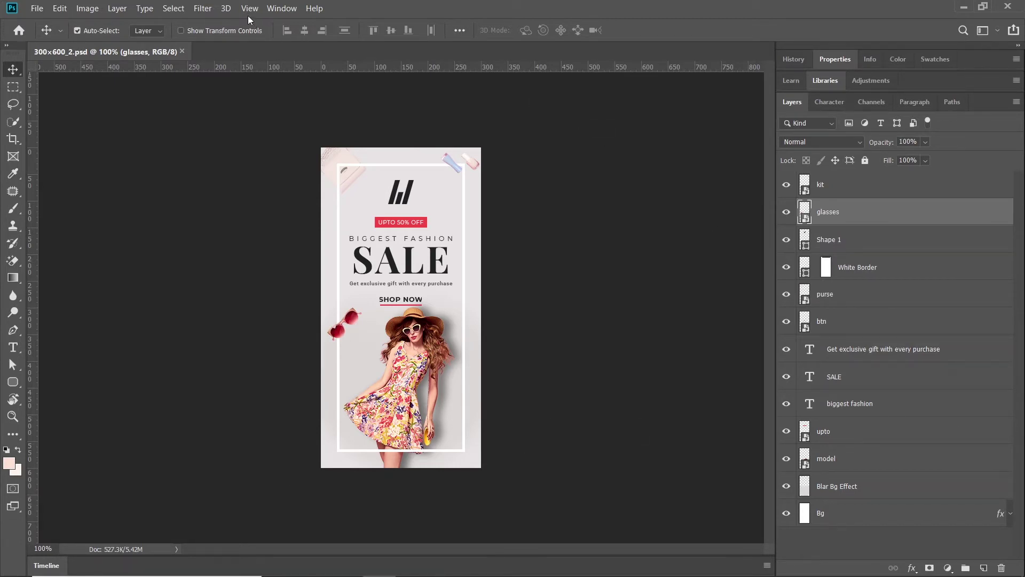
- Show the Timeline and create a video timeline from the banner layers, with enough height to see the tracks
click(274, 9)
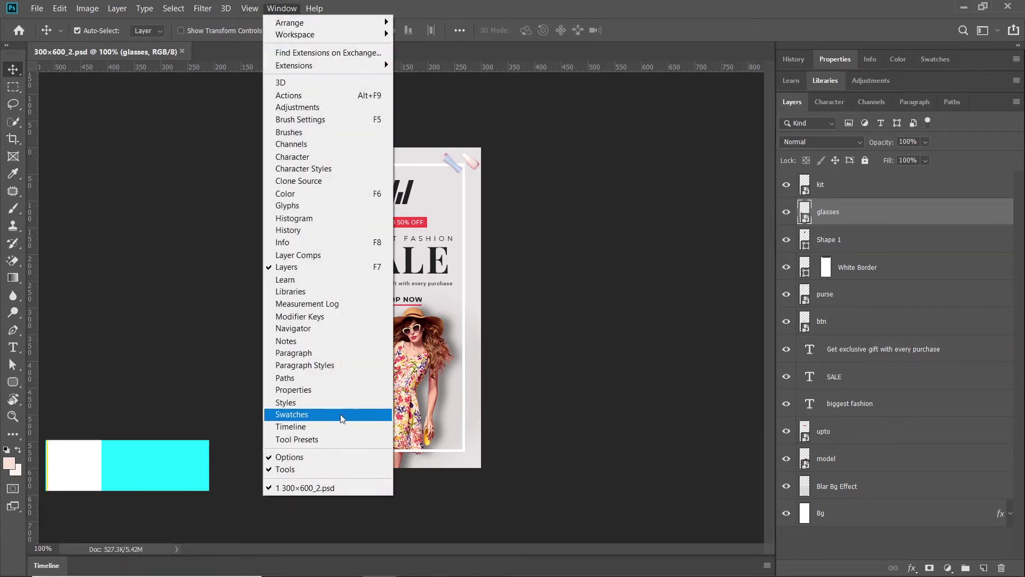
click(337, 428)
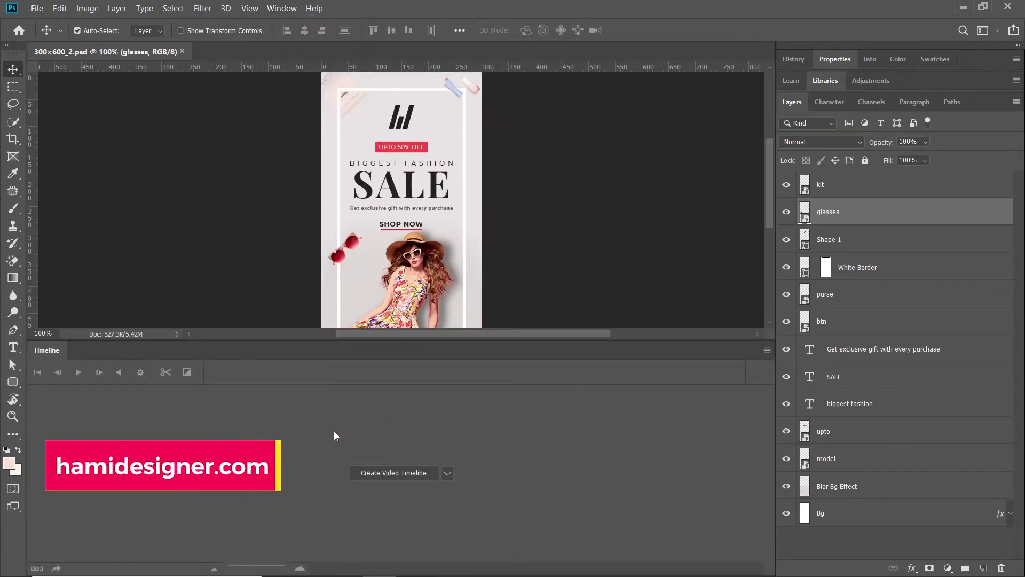
drag(404, 346, 404, 415)
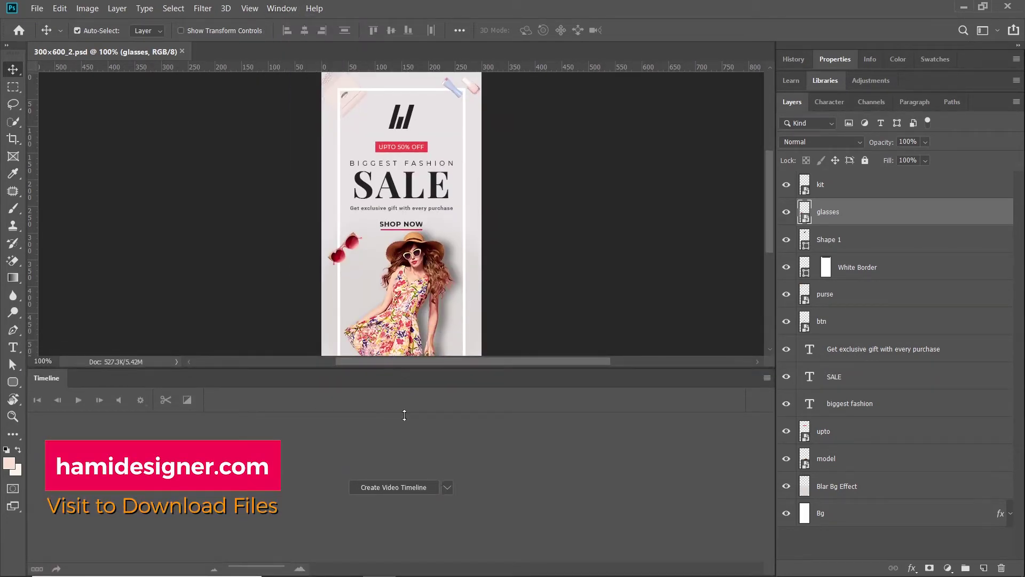
click(447, 487)
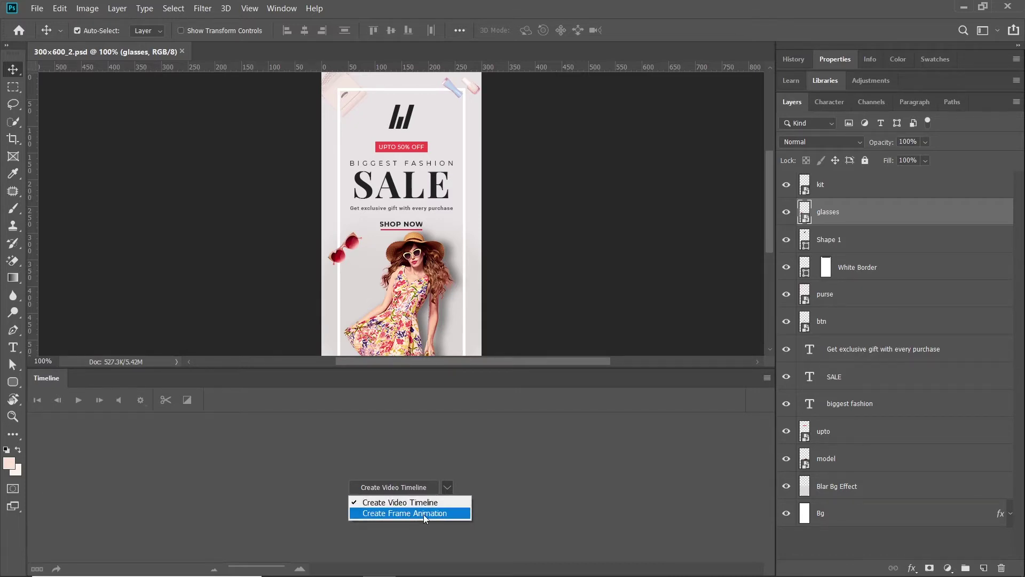
click(437, 493)
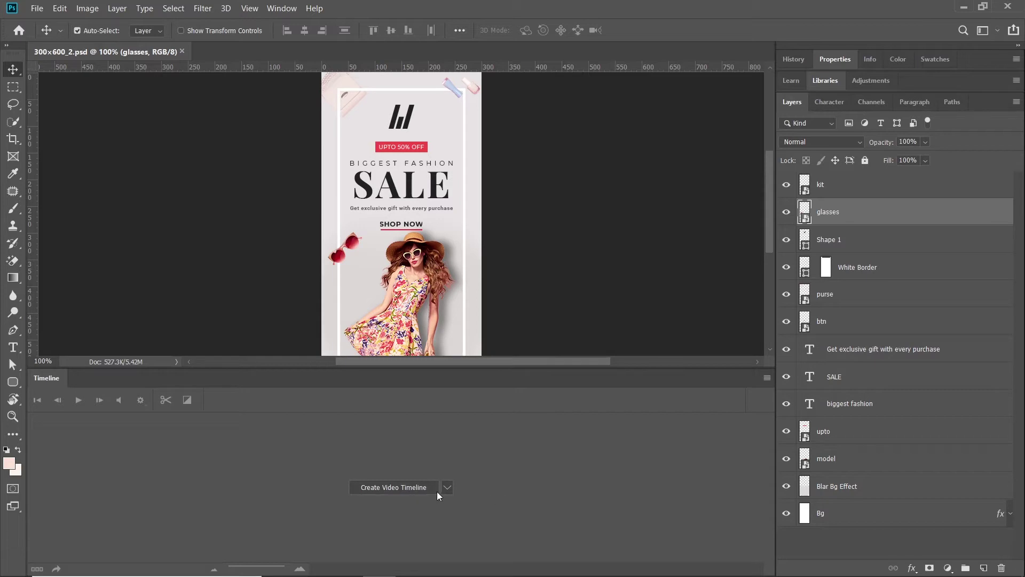
click(395, 488)
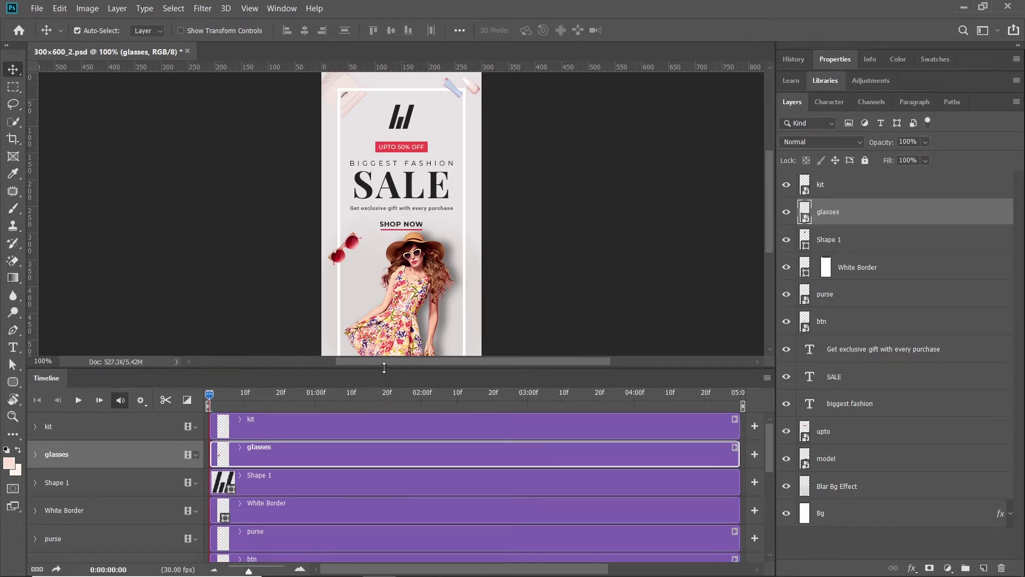
drag(384, 368, 384, 279)
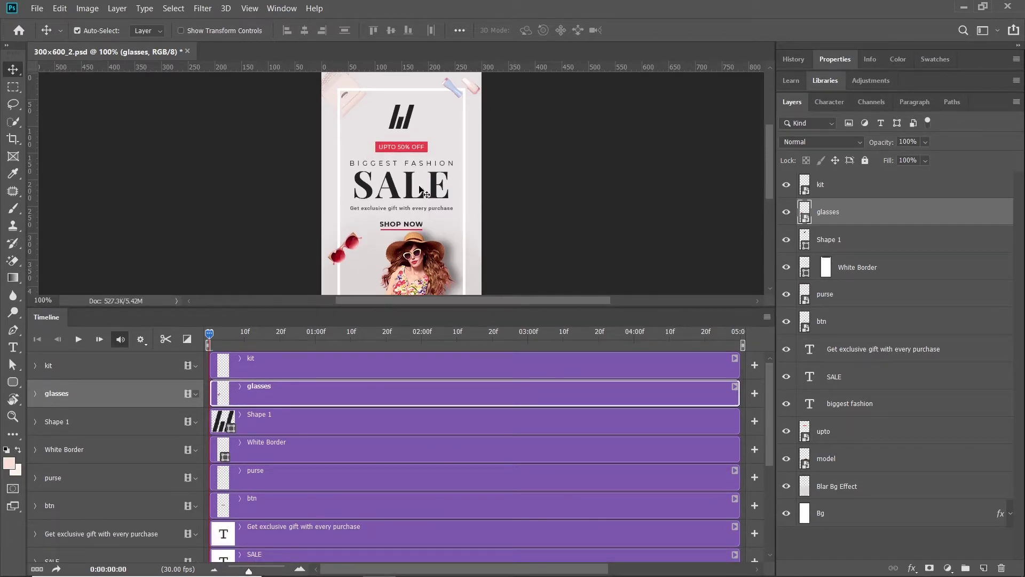
- Enable Transform and Opacity keyframing for the upto layer at the start of the timeline
click(397, 153)
scroll(378, 409, down, 3)
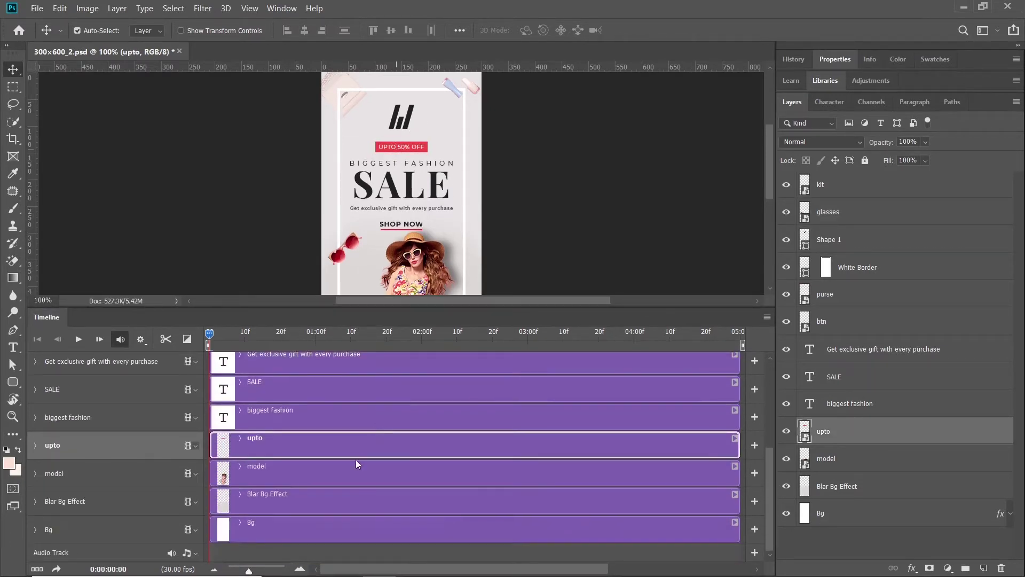
click(35, 446)
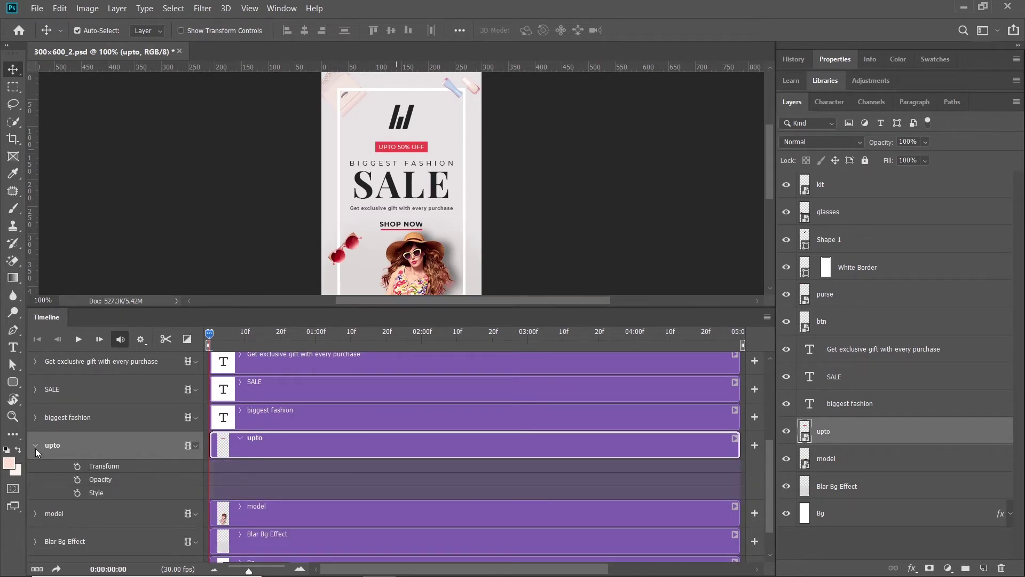
click(78, 466)
click(77, 480)
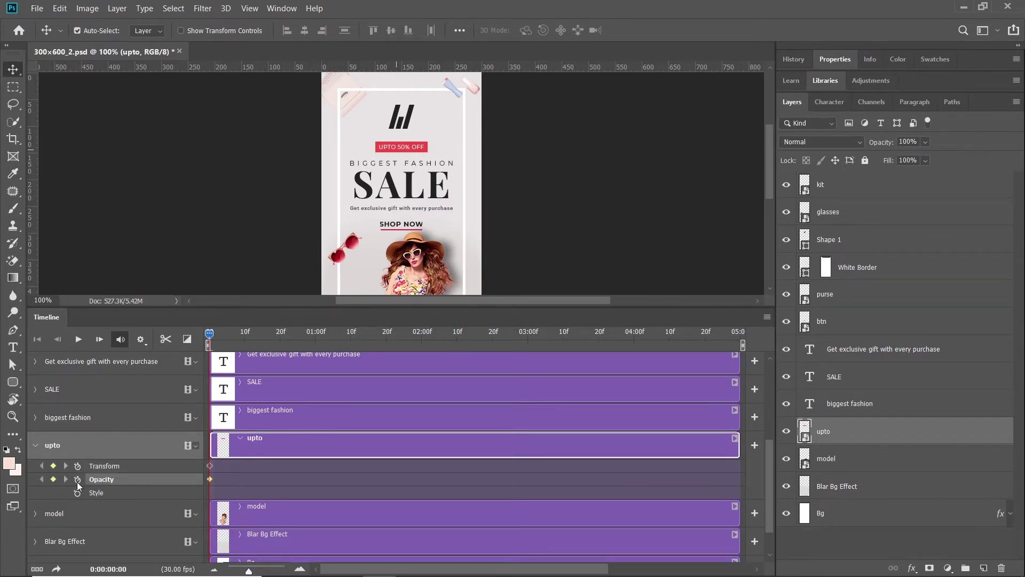
- Enable Transform and Opacity keyframing for the biggest fashion and SALE text layers at time 0
click(35, 418)
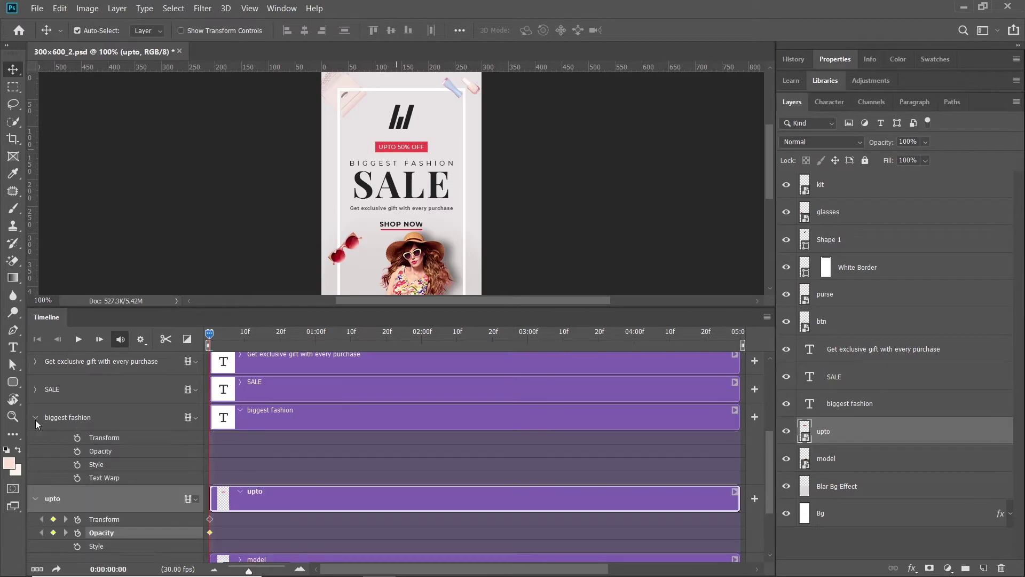
click(78, 438)
click(78, 450)
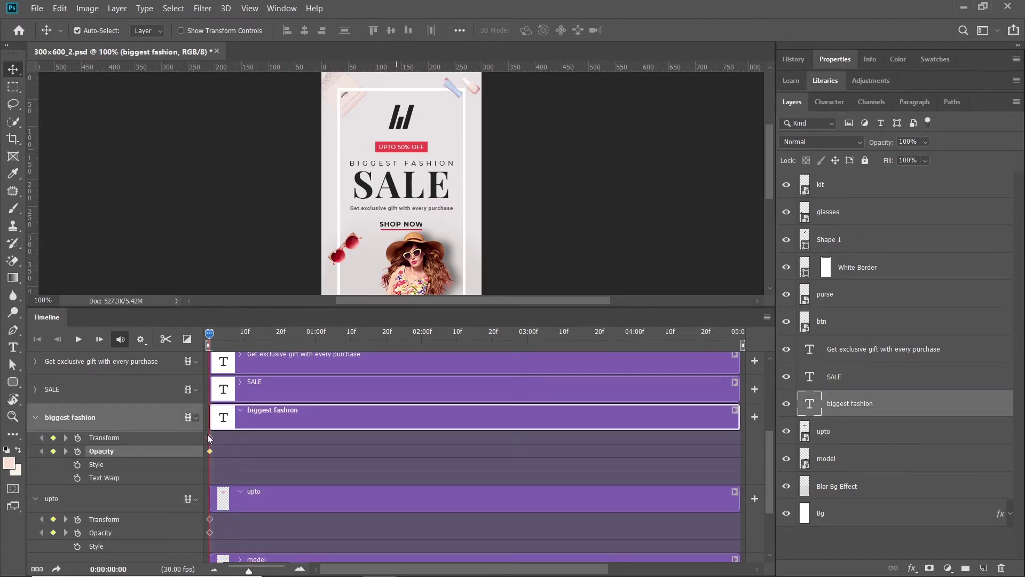
click(35, 389)
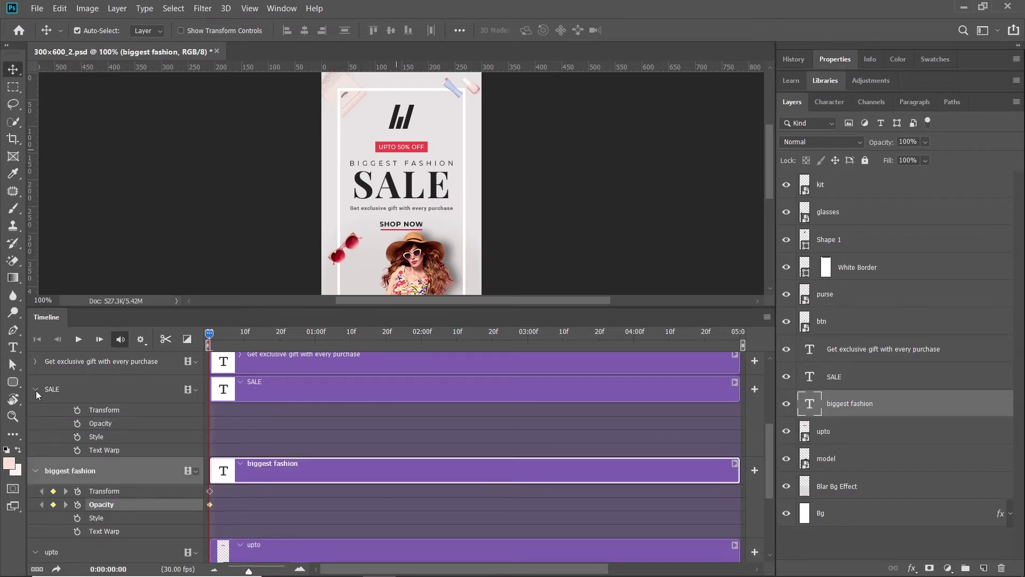
click(77, 409)
click(77, 423)
- Enable Transform and Opacity keyframing at time 0 for the "Get exclusive gift with every purchase" and btn layers
scroll(268, 429, up, 2)
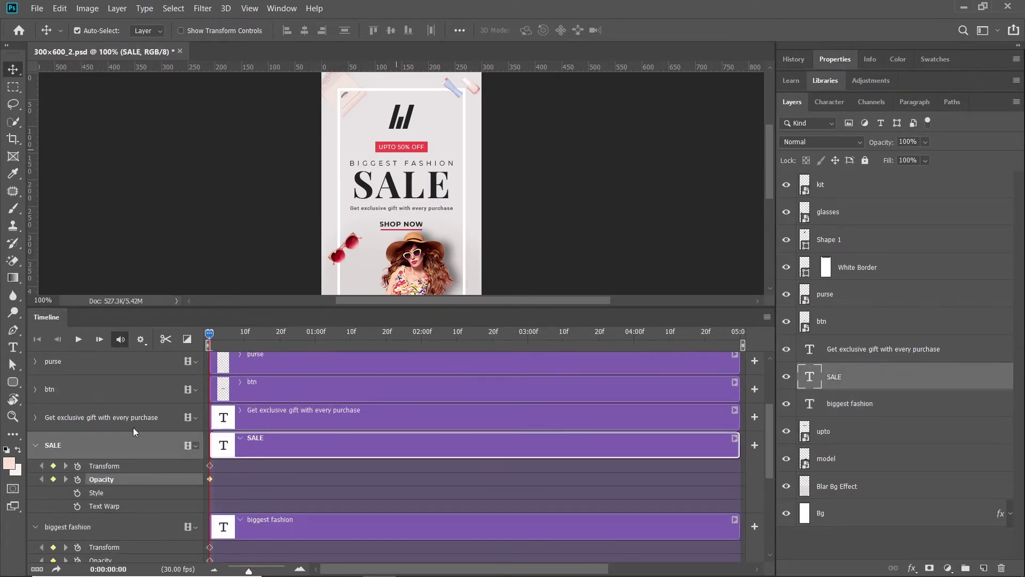
click(36, 418)
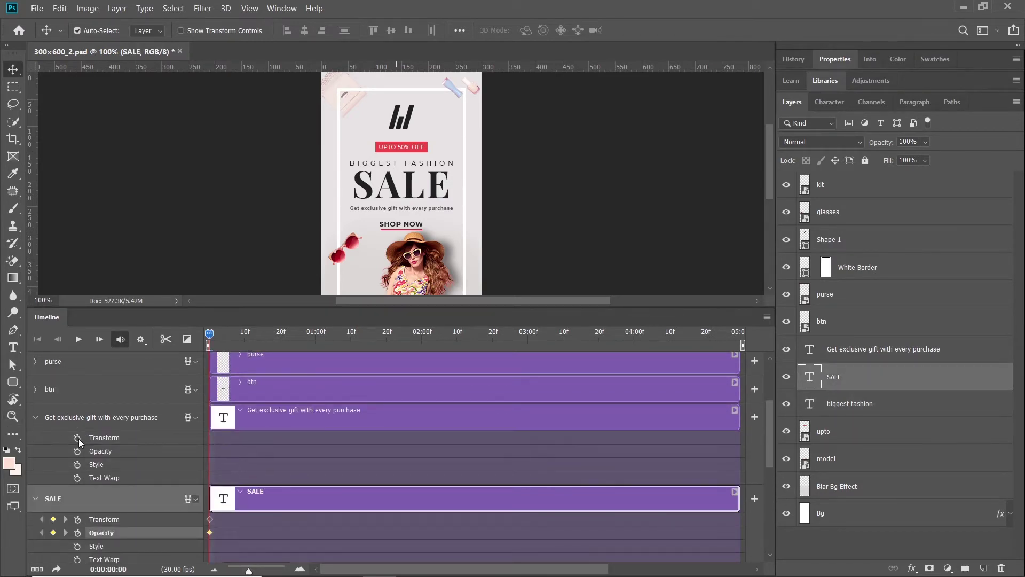
click(77, 437)
click(77, 451)
click(36, 390)
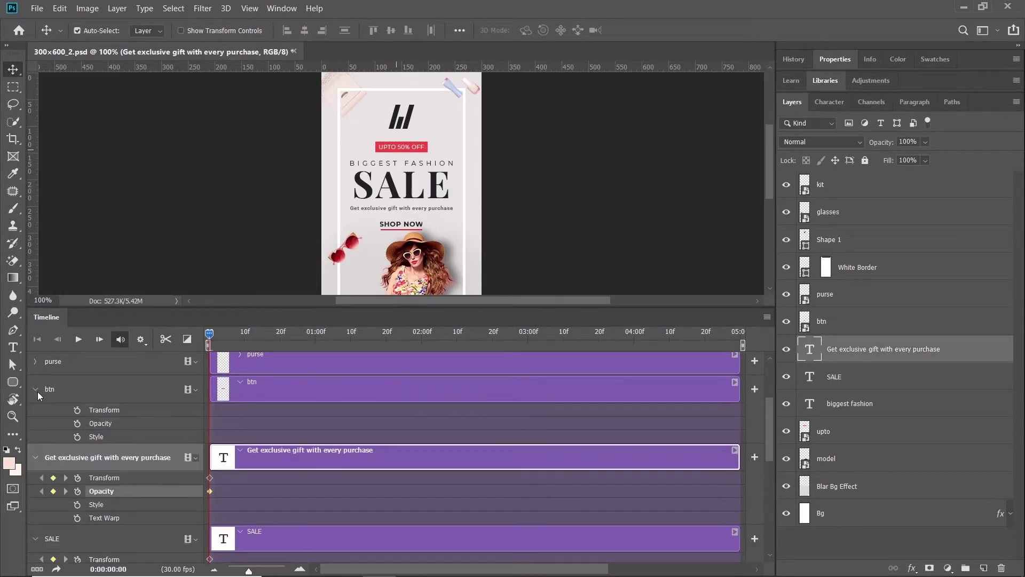
click(77, 423)
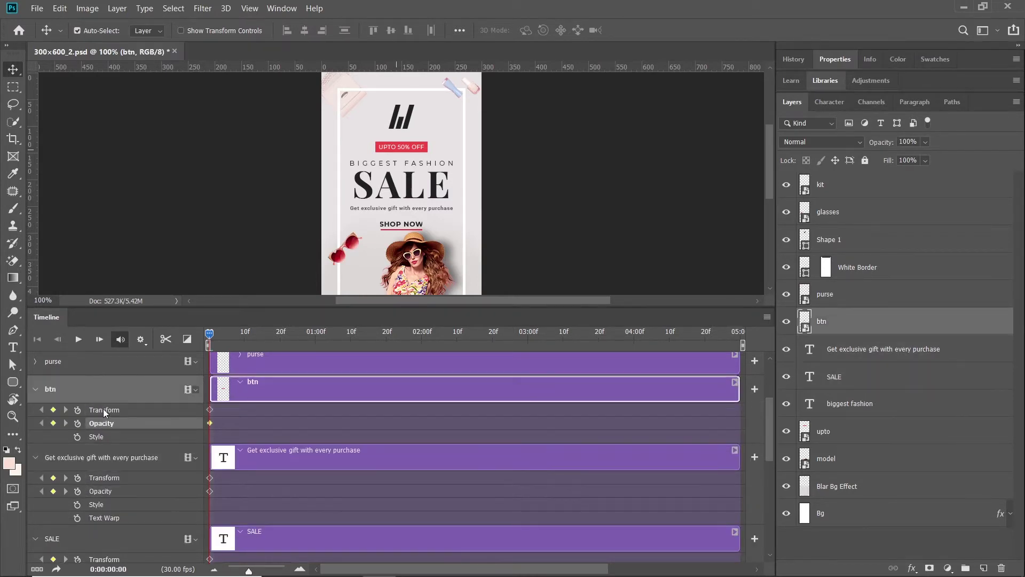
- Enable Transform and Opacity keyframing for the model layer at the start of the timeline
scroll(286, 408, up, 3)
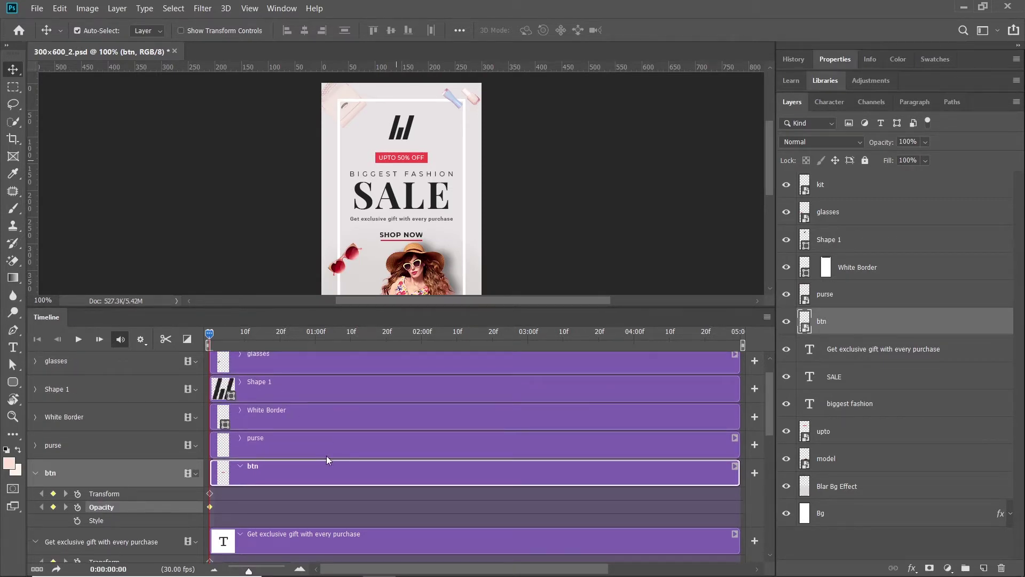
scroll(327, 459, down, 6)
scroll(327, 459, down, 3)
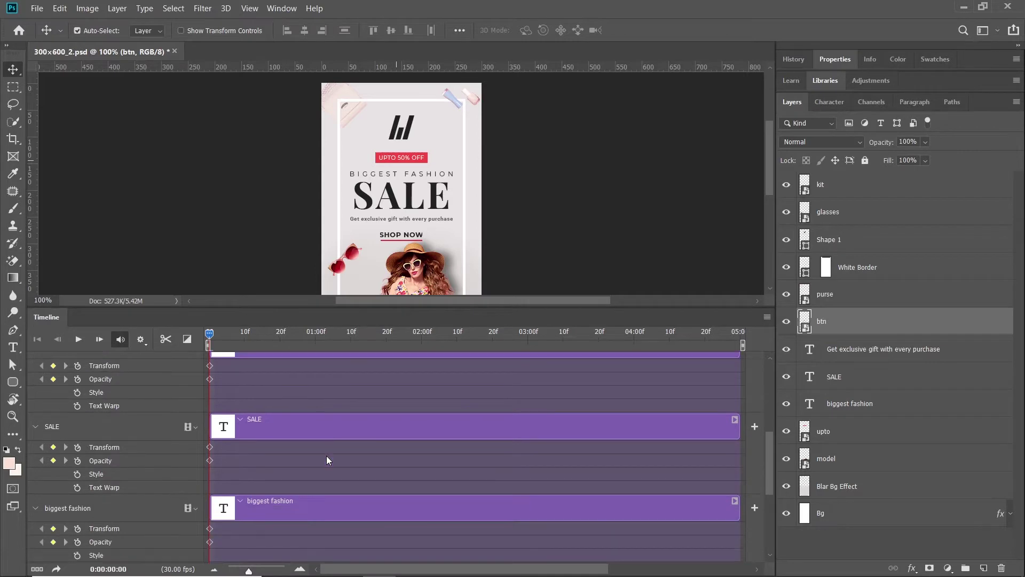
click(410, 274)
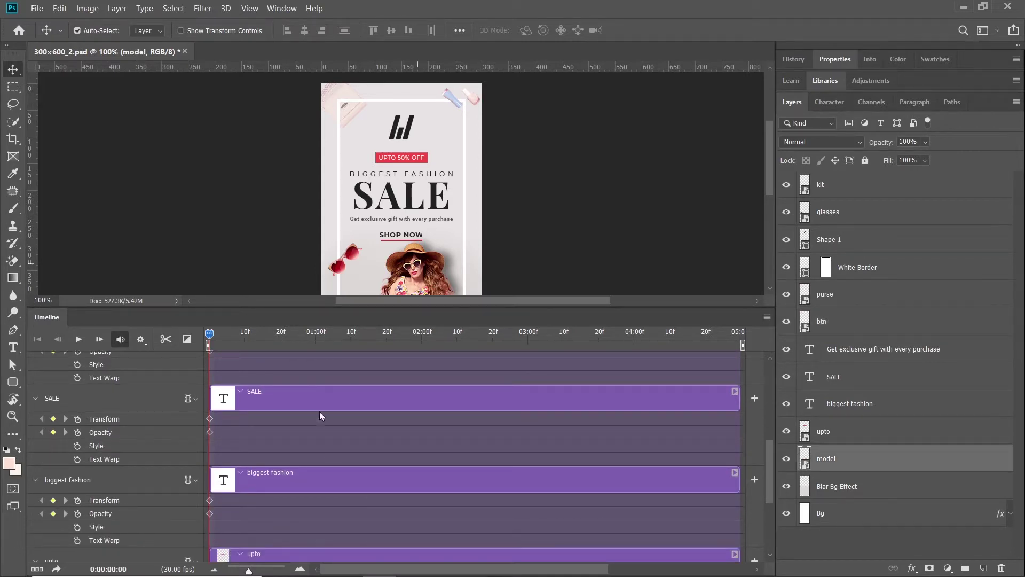
scroll(249, 494, down, 8)
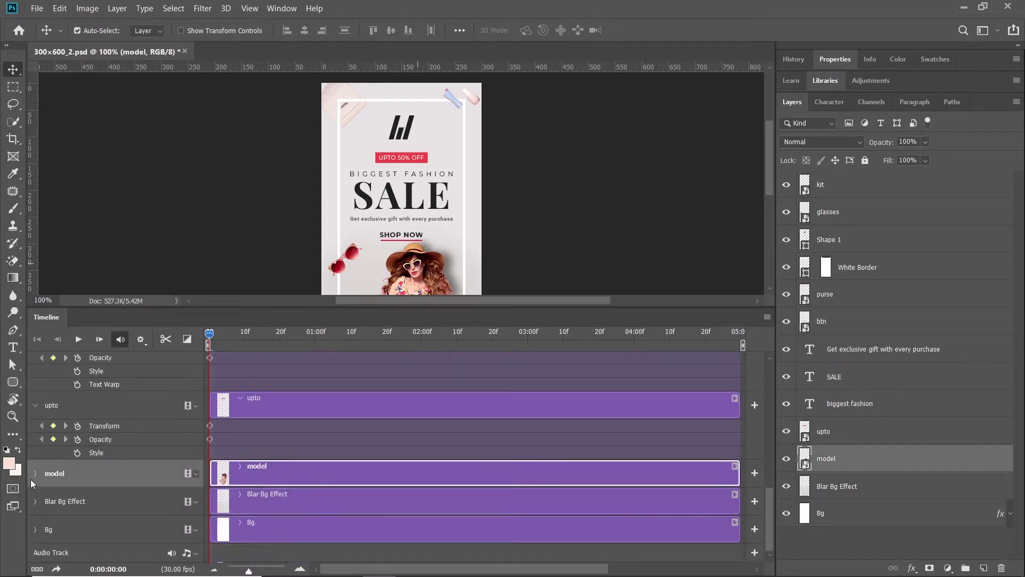
click(36, 474)
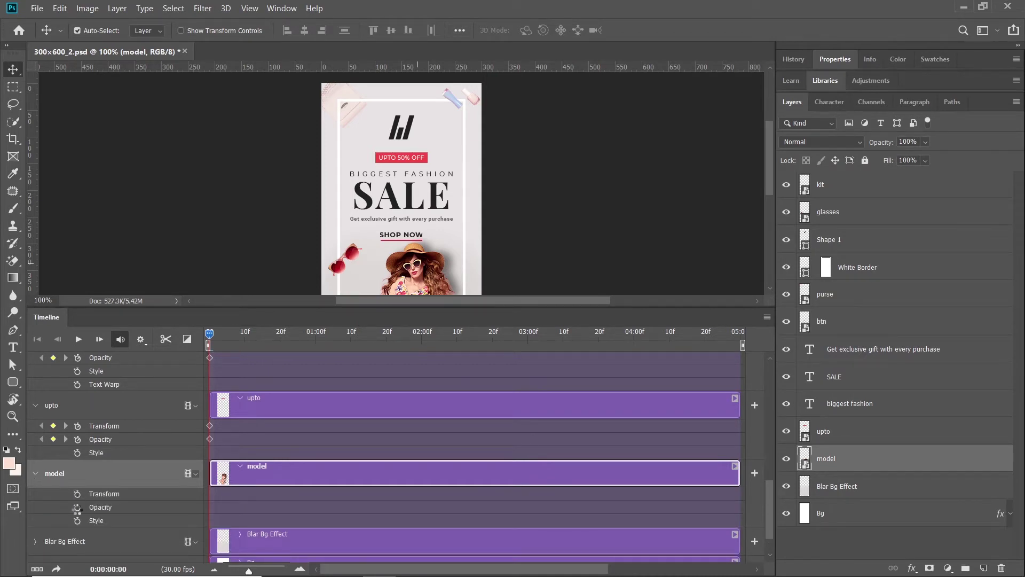
click(77, 493)
click(77, 506)
- Add Opacity and Transform keyframes to the model layer at 0:00:00:11
scroll(422, 230, down, 5)
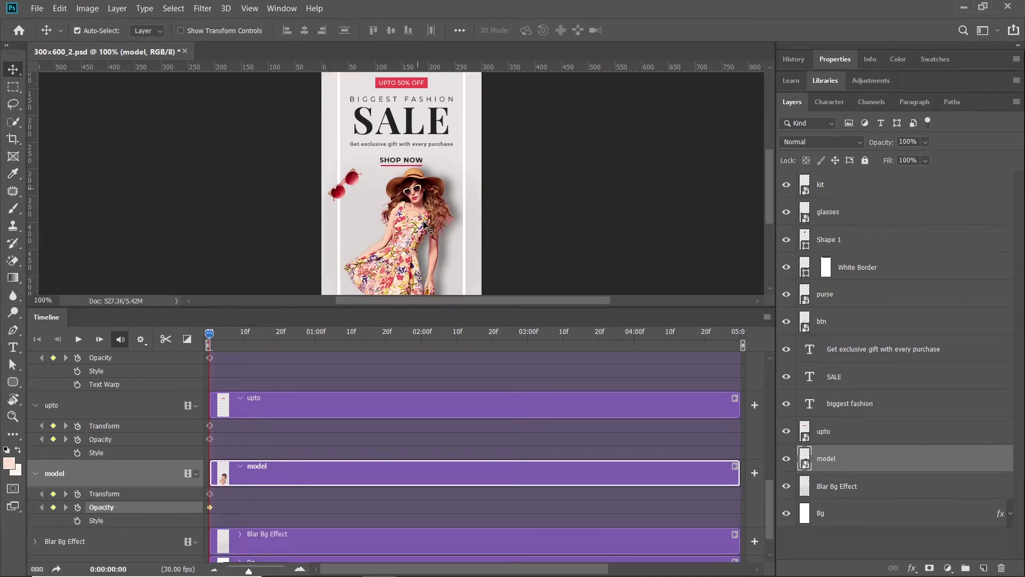
drag(210, 332, 249, 336)
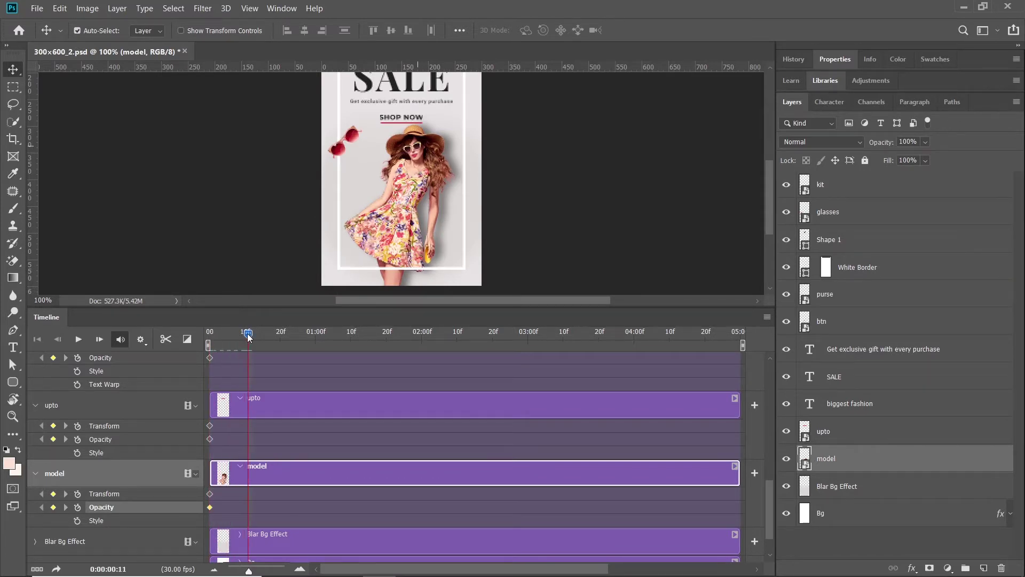
click(53, 507)
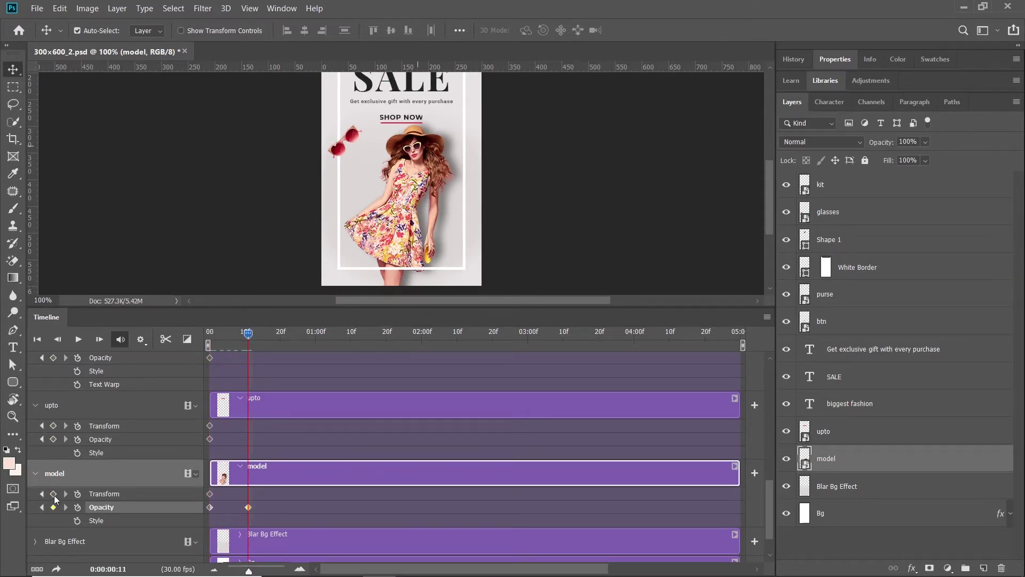
click(54, 494)
- Add Opacity and Transform keyframes at 0:00:00:11 to the upto and biggest fashion layers
click(53, 439)
click(54, 425)
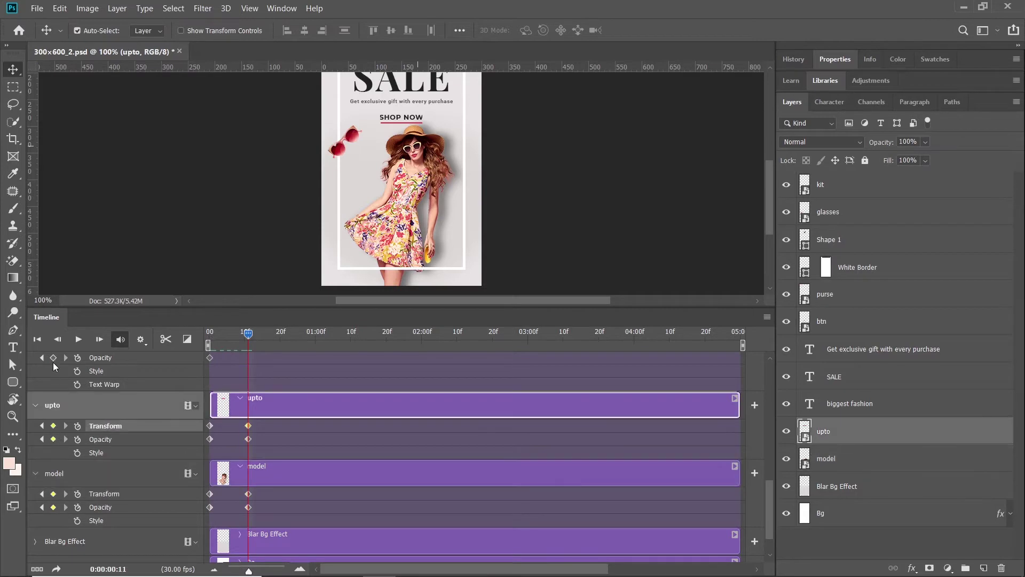
click(54, 356)
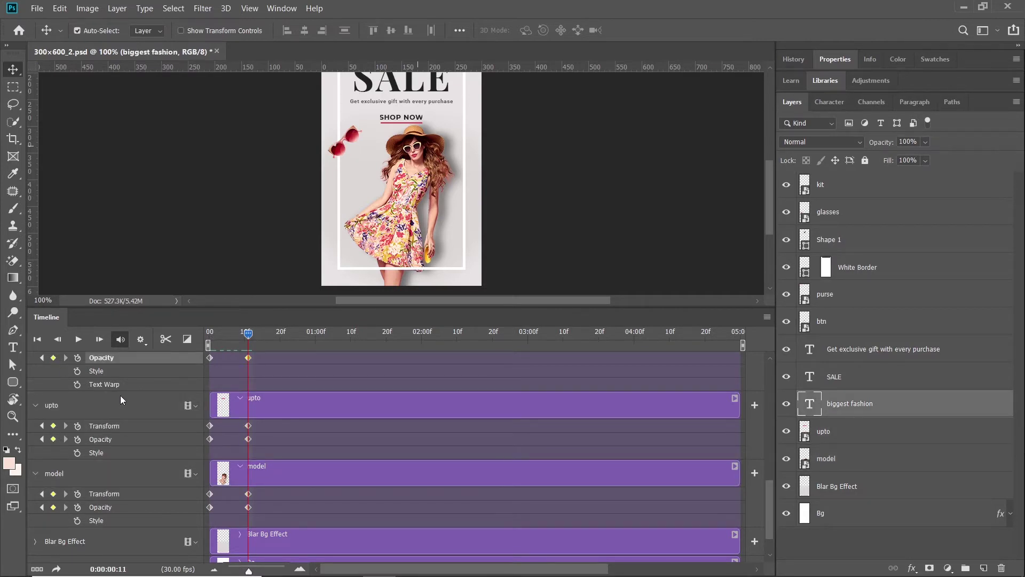
scroll(241, 396, up, 1)
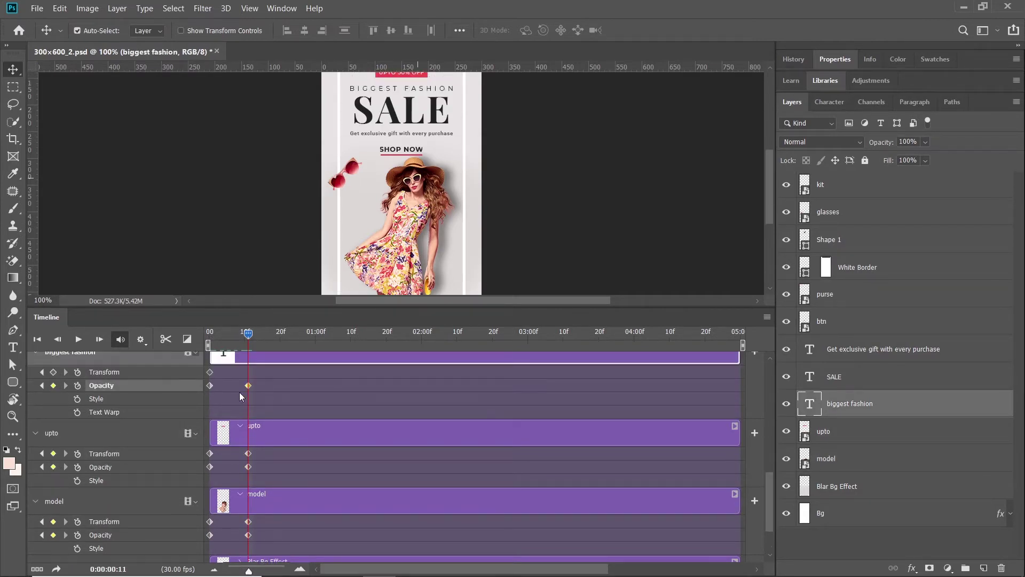
click(54, 372)
scroll(248, 383, up, 3)
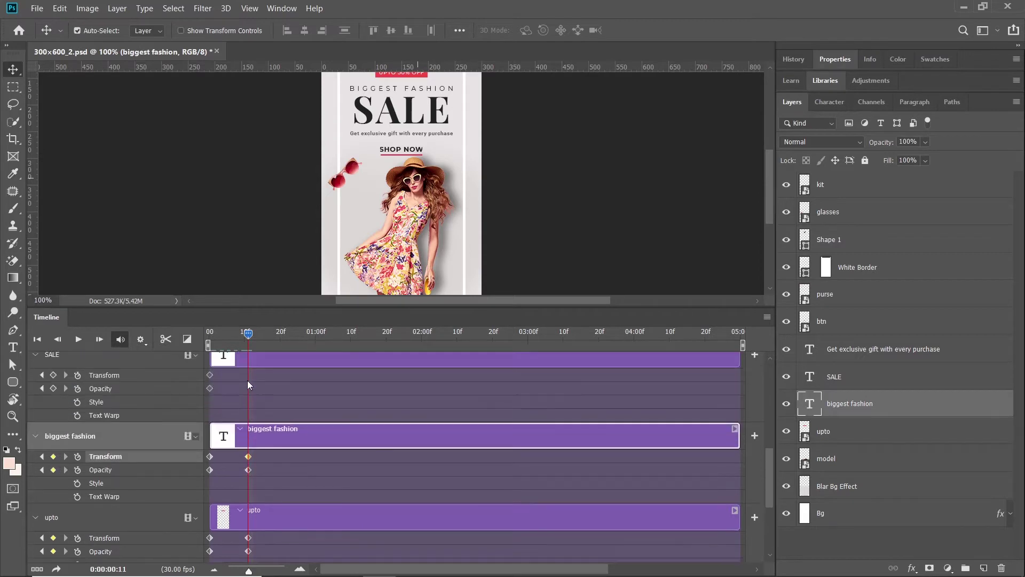
- Add Opacity and Transform keyframes at 0:00:00:11 to the SALE and "Get exclusive gift with every purchase" layers
click(53, 389)
click(53, 375)
scroll(272, 391, up, 2)
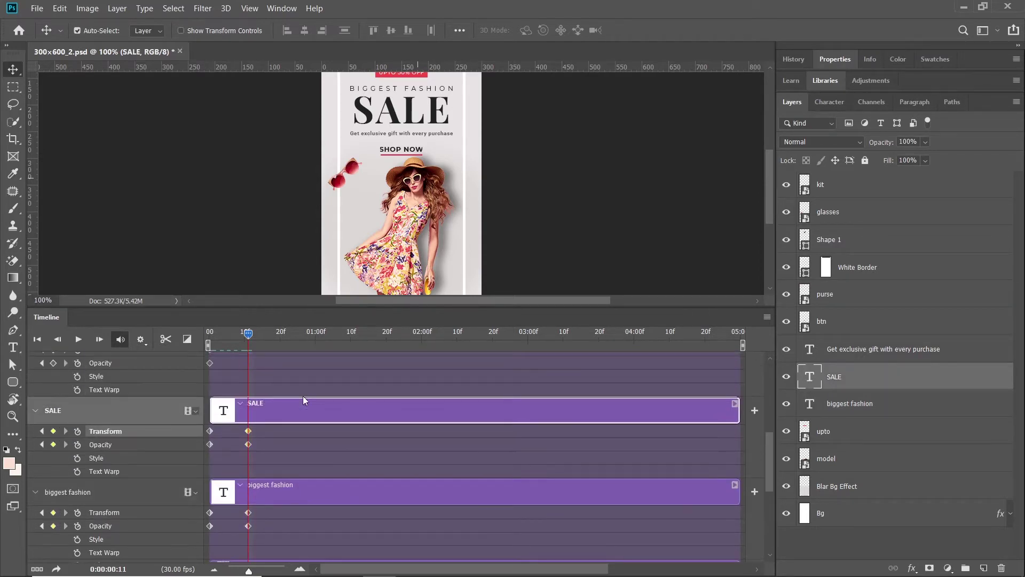
scroll(303, 398, up, 2)
click(53, 406)
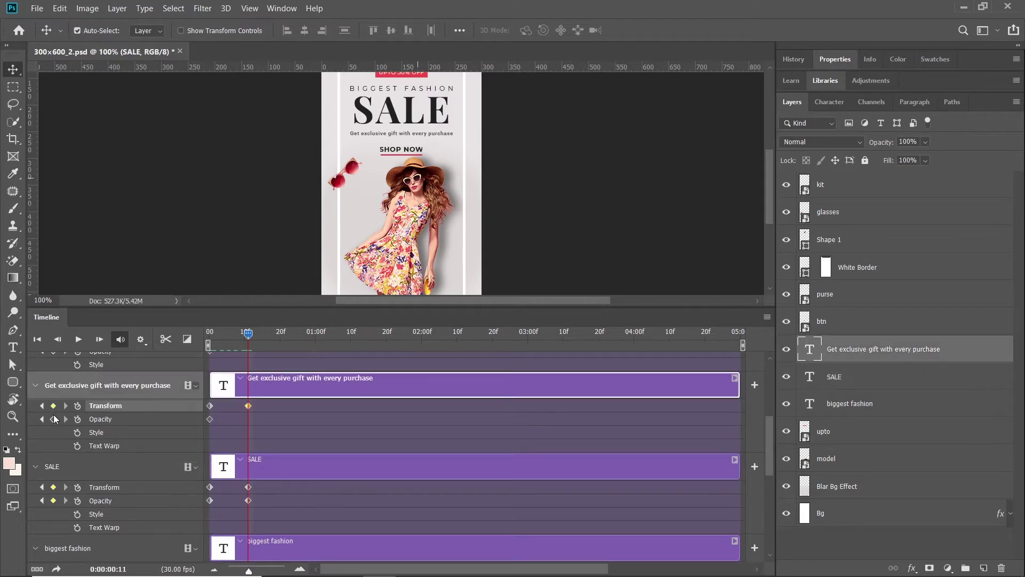
click(53, 419)
- Add Transform and Opacity keyframes to the btn layer at 0:00:00:11
scroll(396, 441, up, 2)
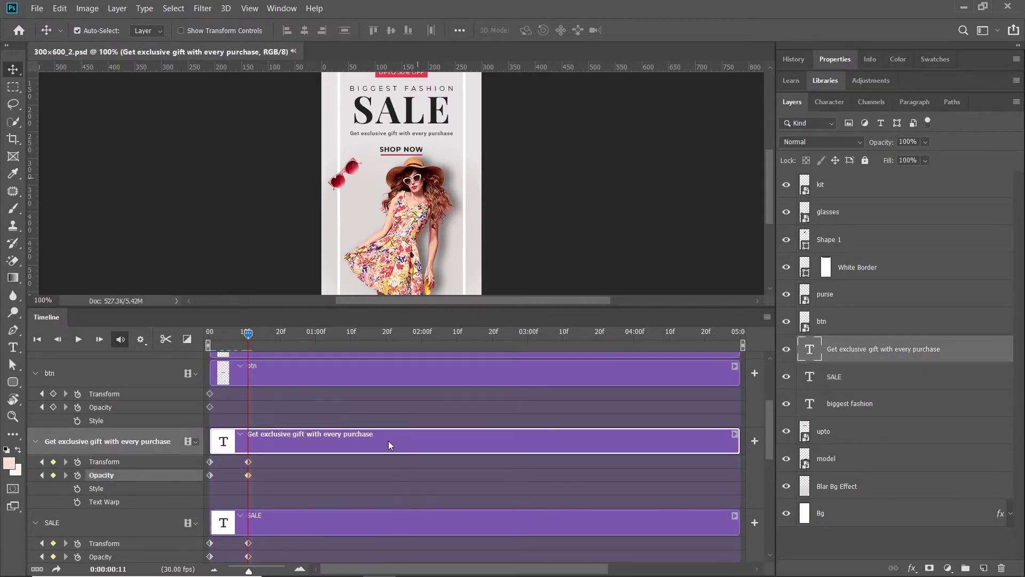
click(53, 393)
click(52, 407)
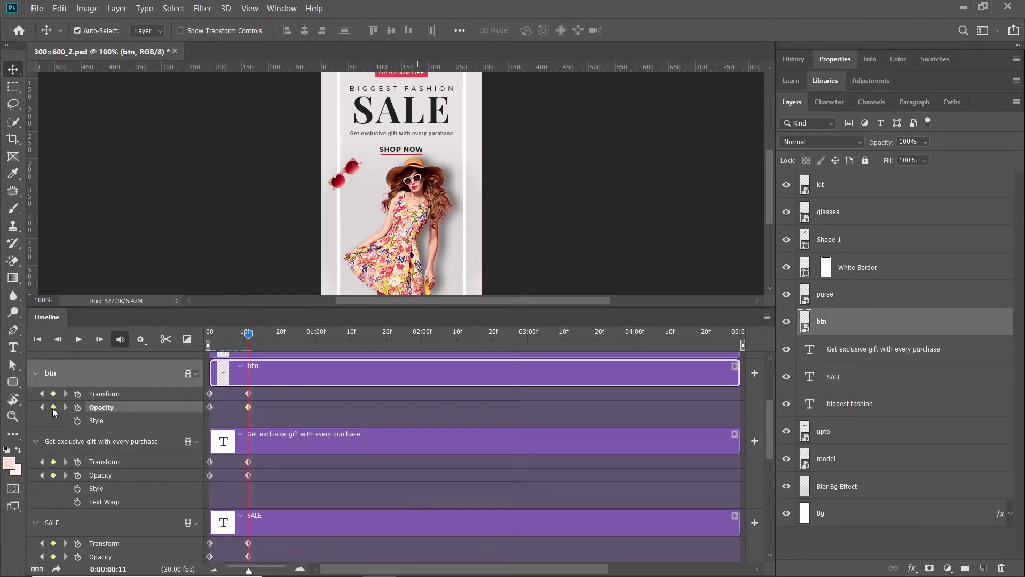
scroll(267, 413, up, 1)
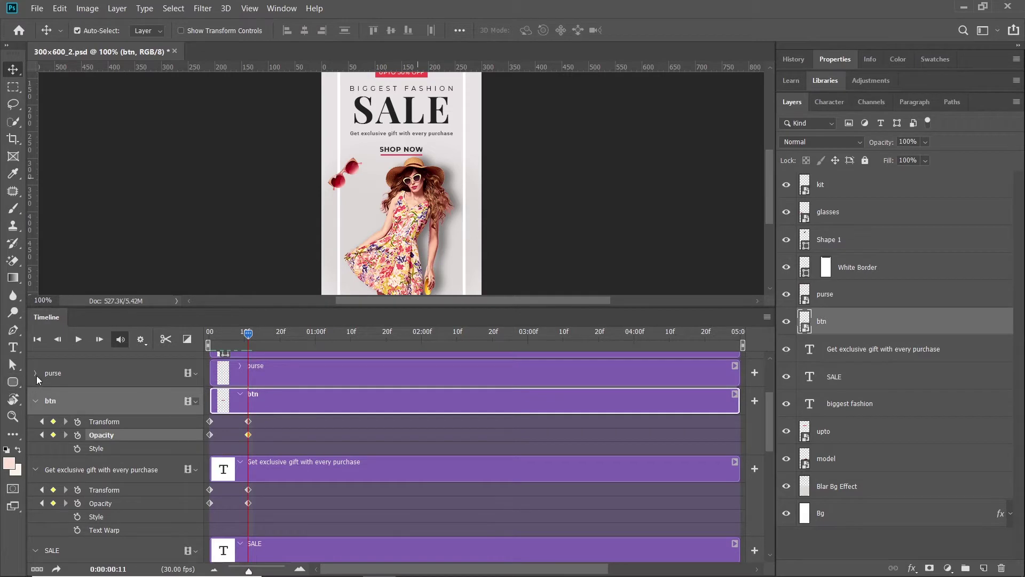
click(35, 374)
click(36, 374)
scroll(320, 433, down, 5)
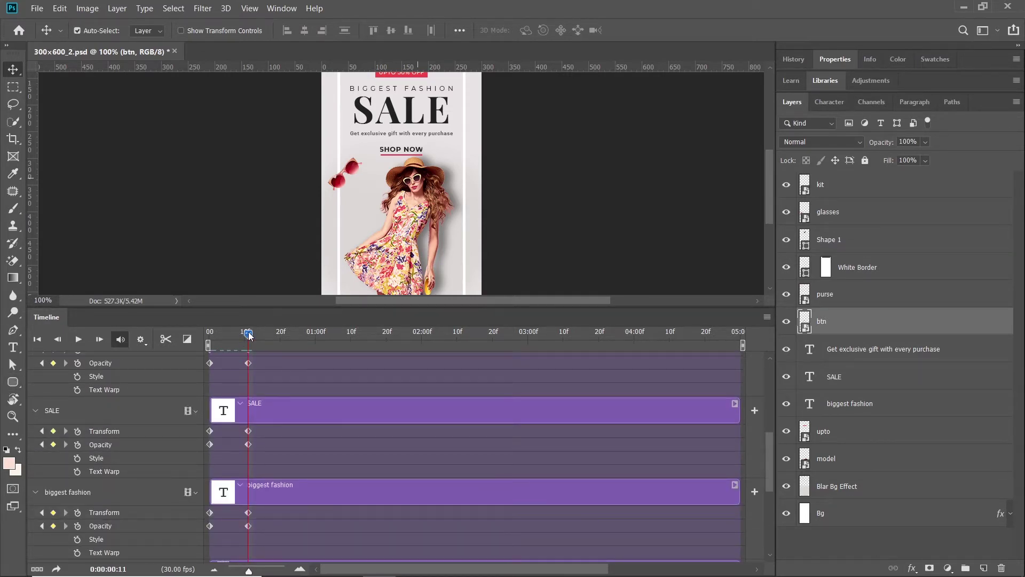
- At 0:00:00:00, move the model straight up so her hat overlaps the SHOP NOW button
drag(249, 335, 207, 335)
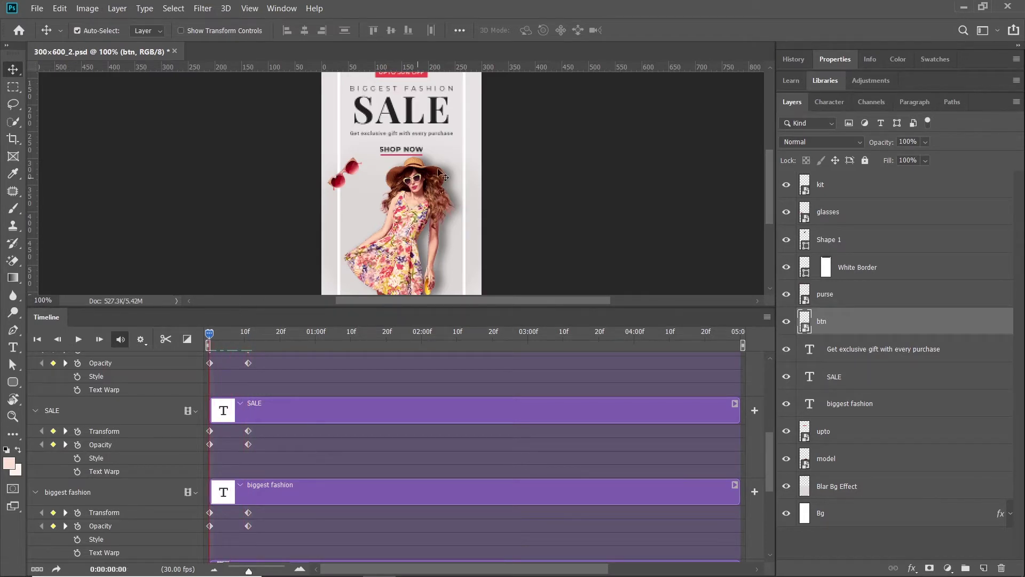
scroll(490, 121, down, 1)
scroll(305, 490, down, 2)
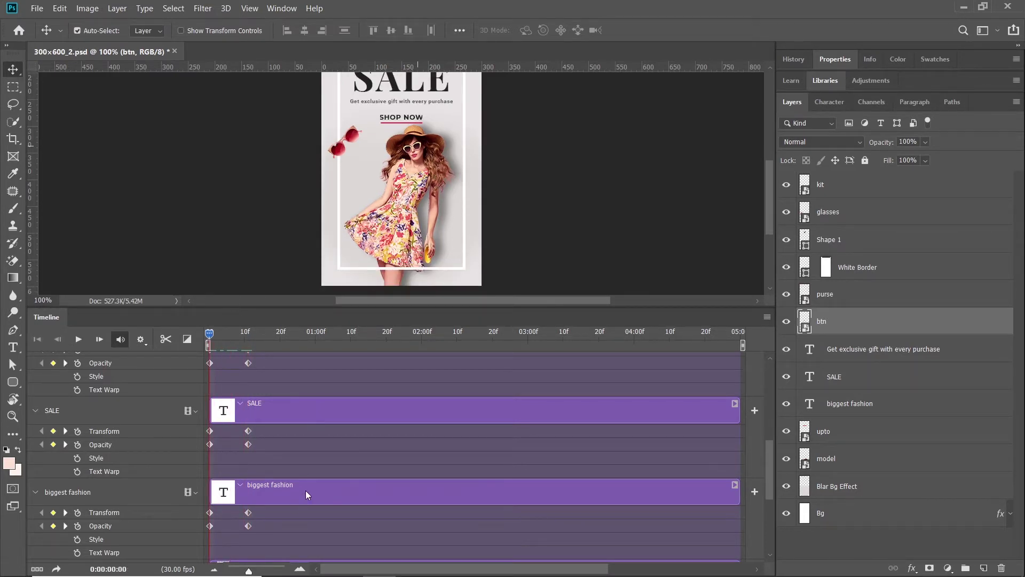
scroll(395, 267, down, 1)
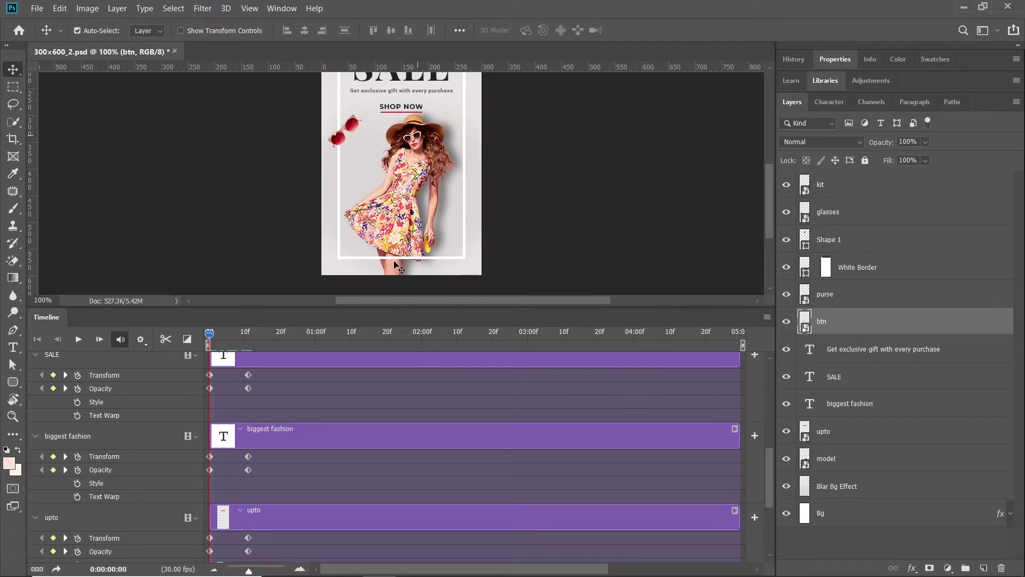
click(395, 245)
scroll(398, 456, down, 2)
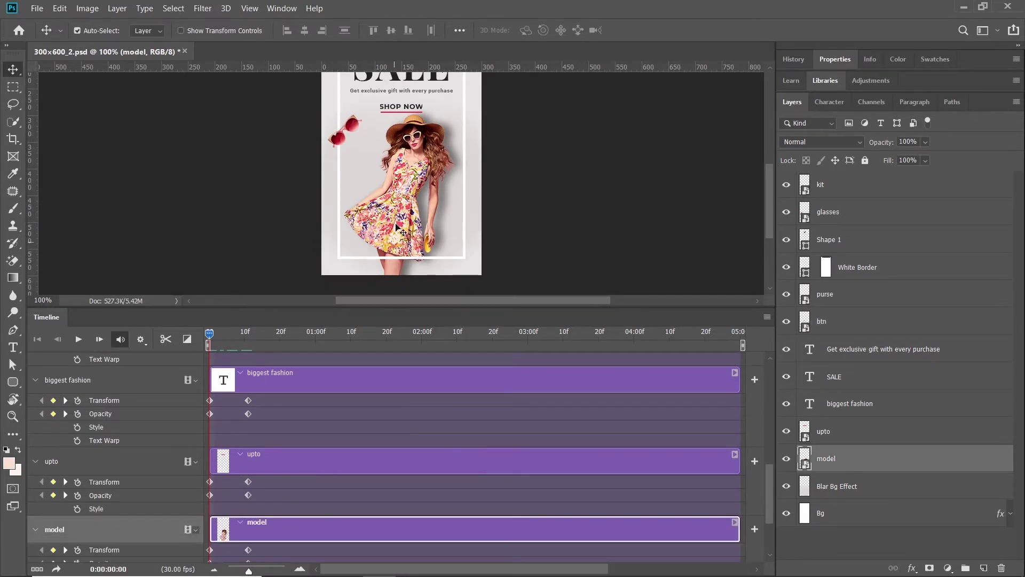
drag(398, 227, 397, 197)
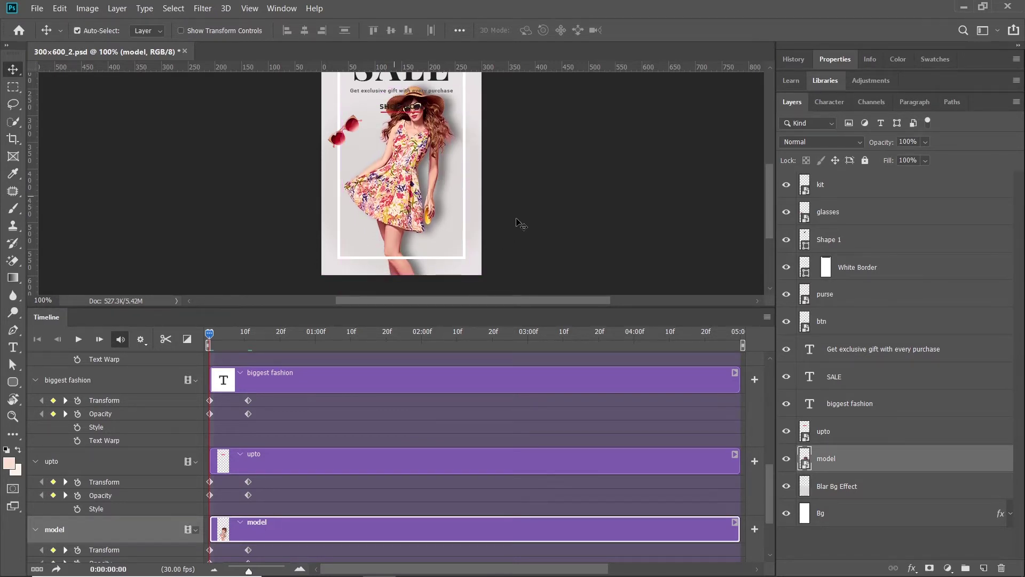
- Set the model layer's opacity to 0% at the start of the timeline
scroll(512, 245, down, 1)
scroll(238, 484, down, 2)
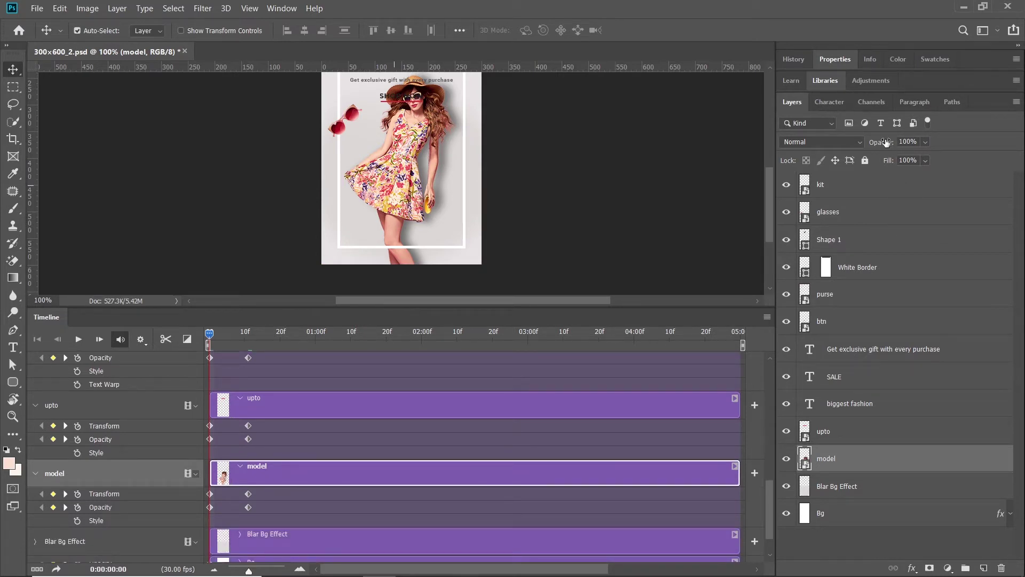
drag(883, 142, 668, 138)
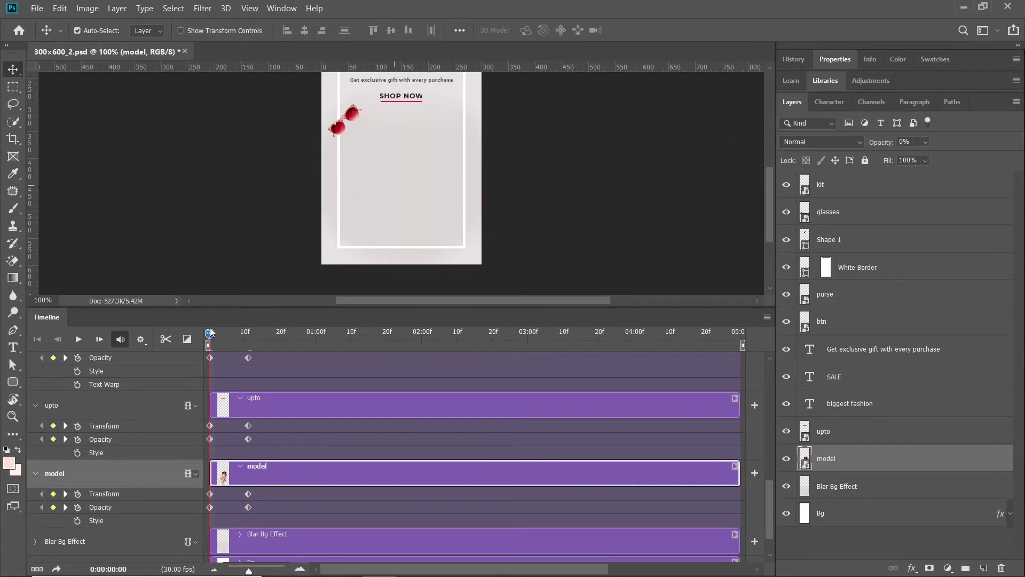
drag(208, 335, 187, 338)
- At time 0, move the UPTO 50% OFF label up against the logo and set its opacity to 0%
scroll(357, 264, up, 5)
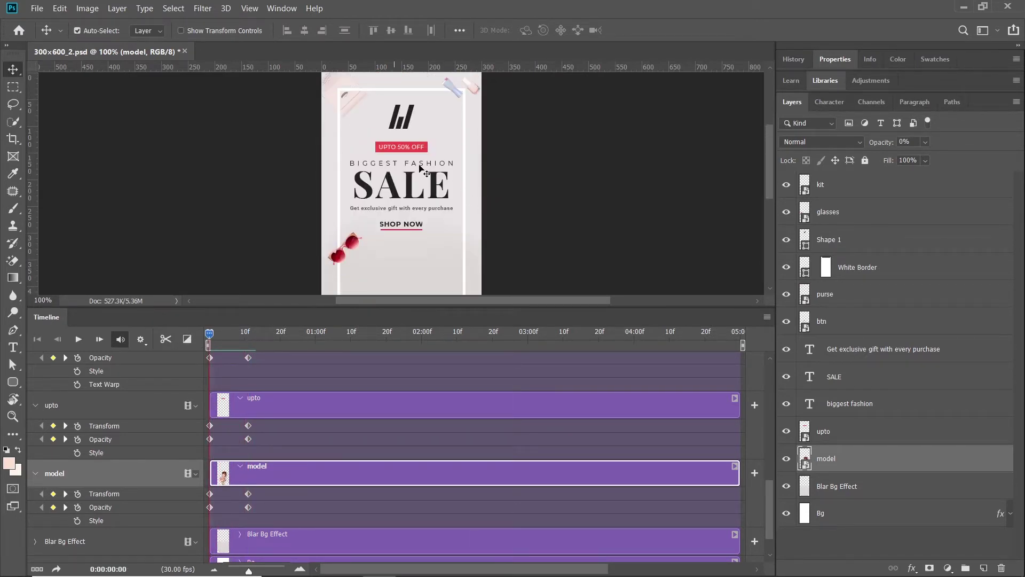
click(411, 153)
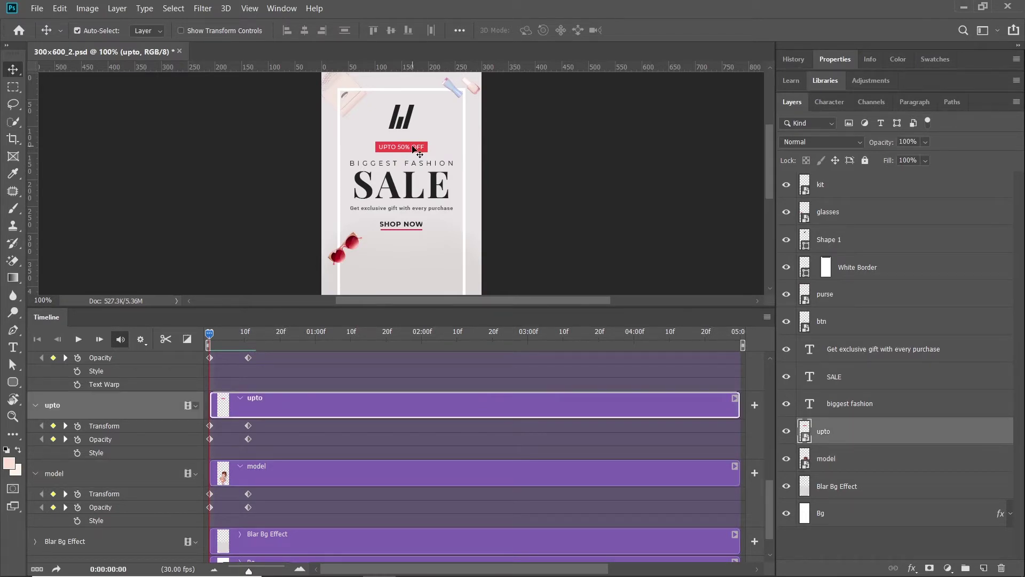
drag(414, 145, 415, 132)
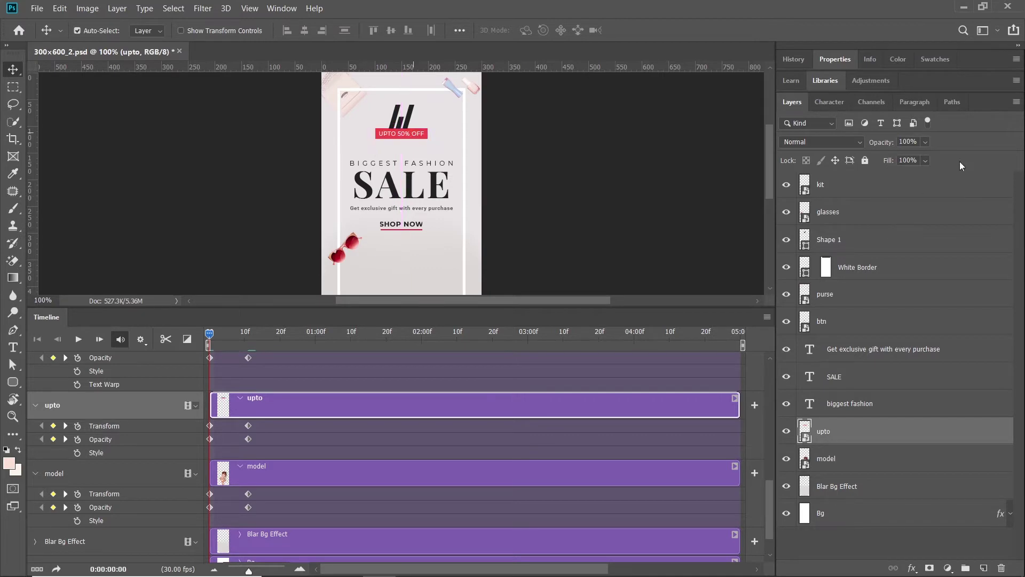
drag(873, 147, 567, 151)
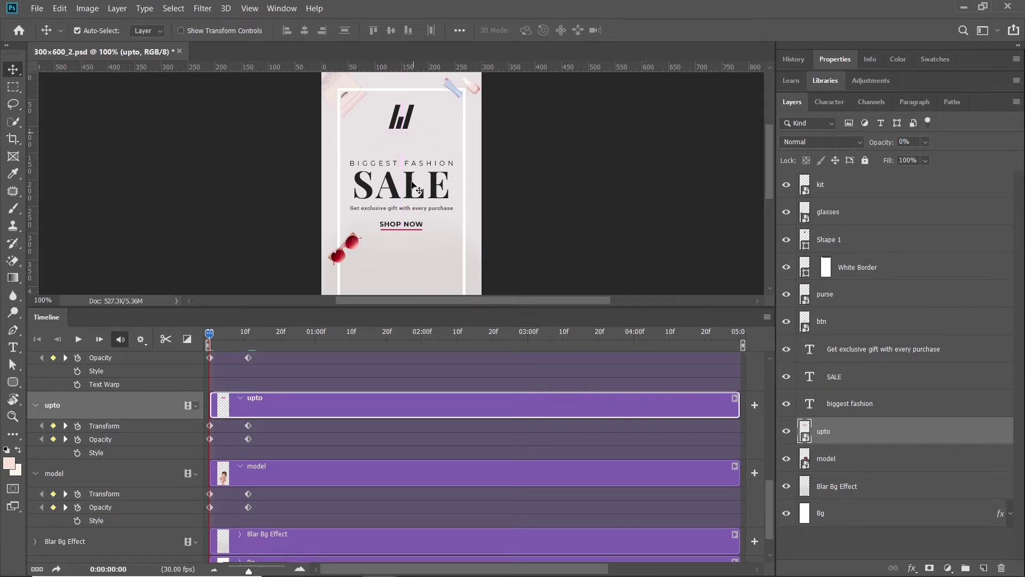
- At time 0, shift the biggest fashion, SALE, exclusive gift and btn layers left past the banner's edge and set their opacity to 0%
click(417, 165)
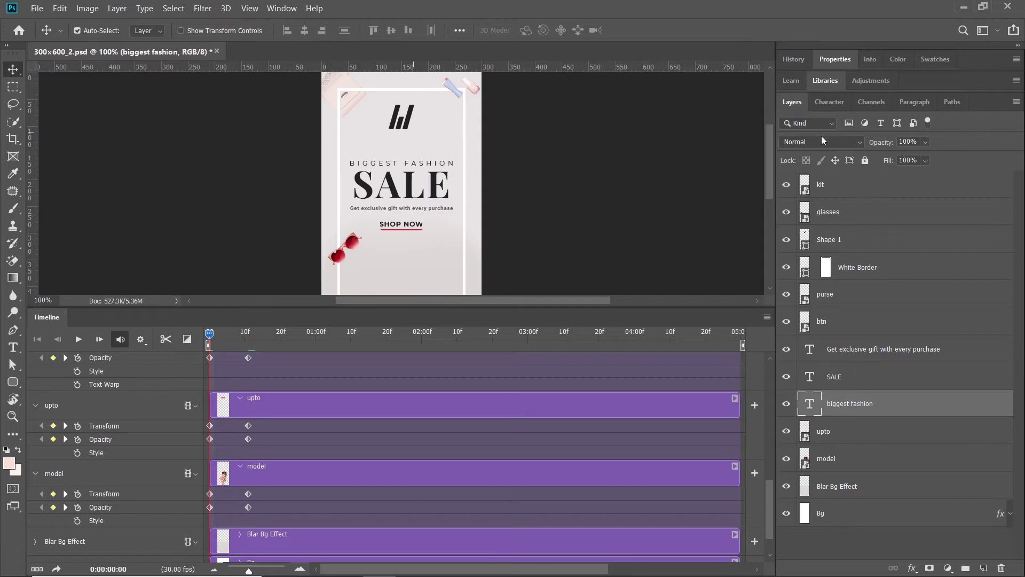
shift+click(863, 381)
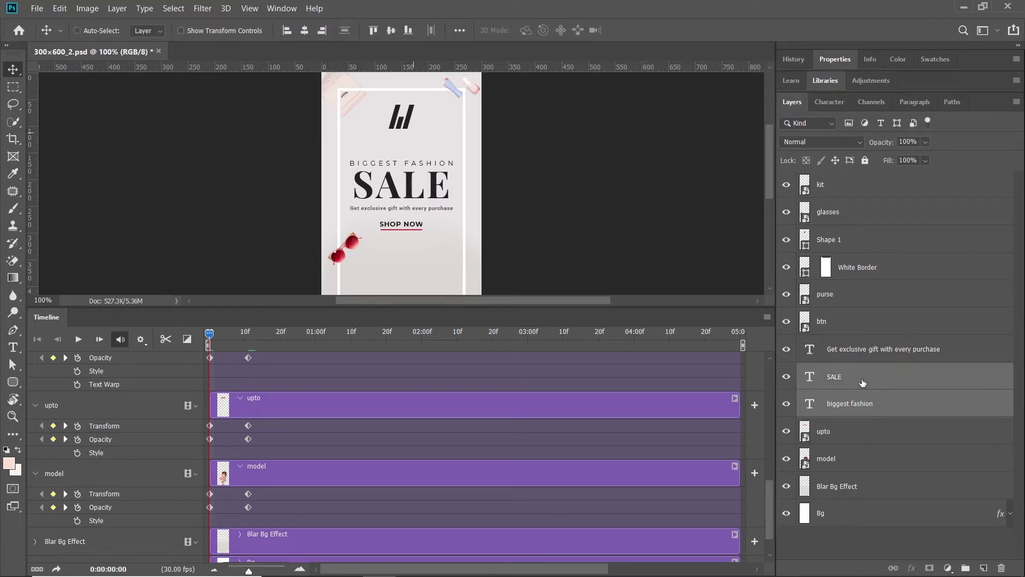
shift+click(854, 353)
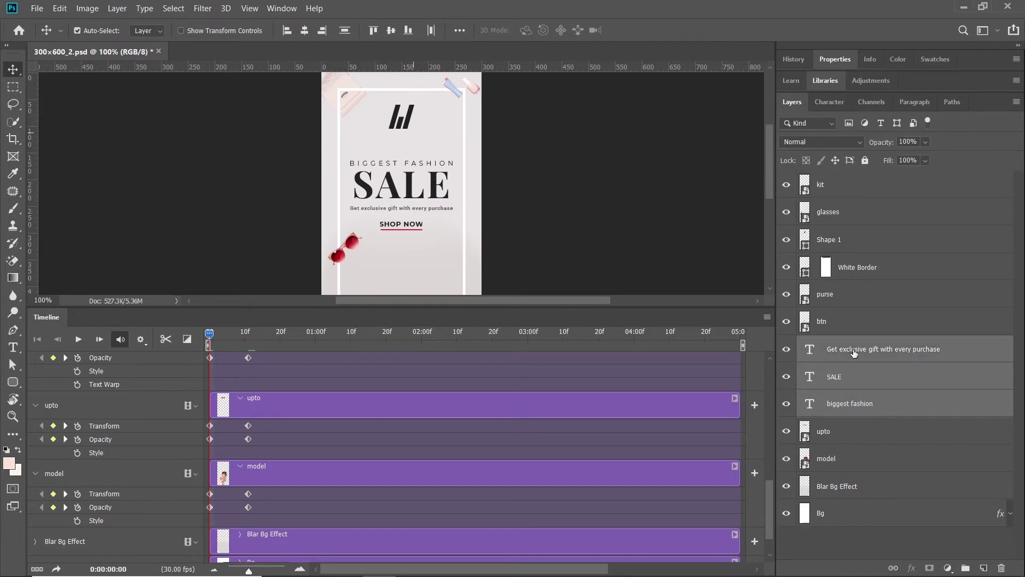
shift+click(833, 328)
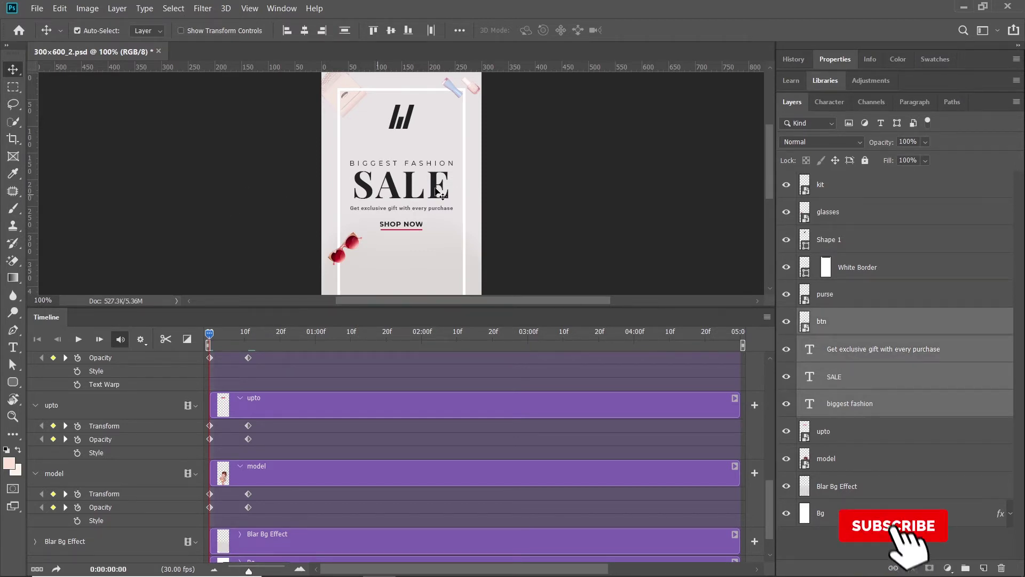
key(ctrl)
drag(443, 195, 366, 191)
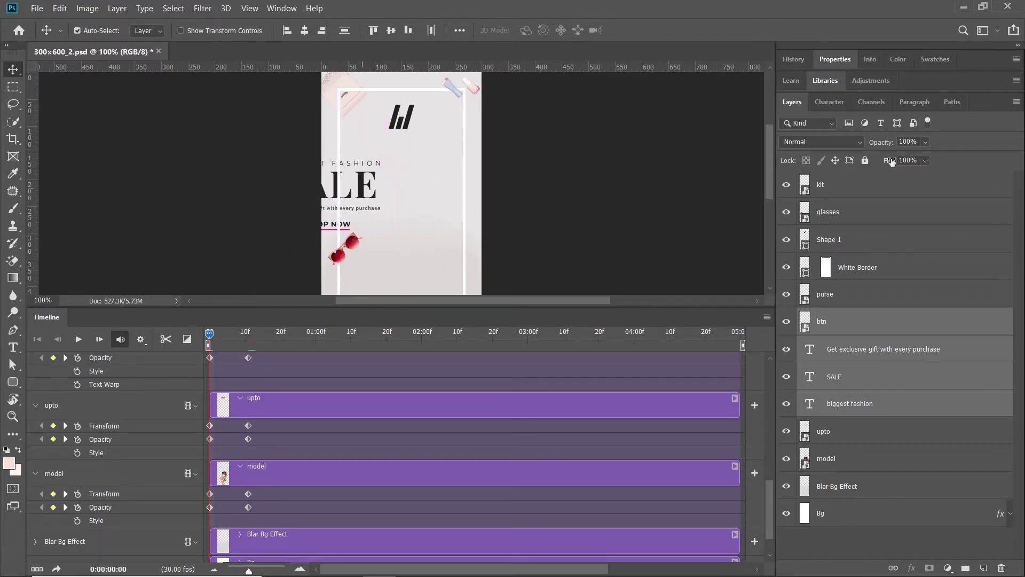
drag(887, 143, 568, 153)
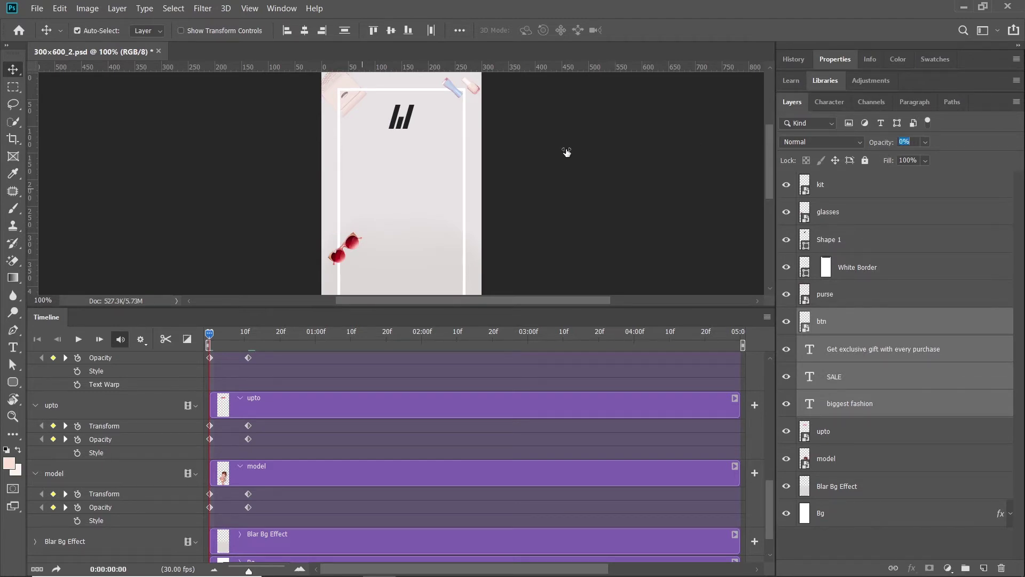
- Preview the entrance animation of the text, label and model over the first frames of the timeline
drag(417, 256, 414, 211)
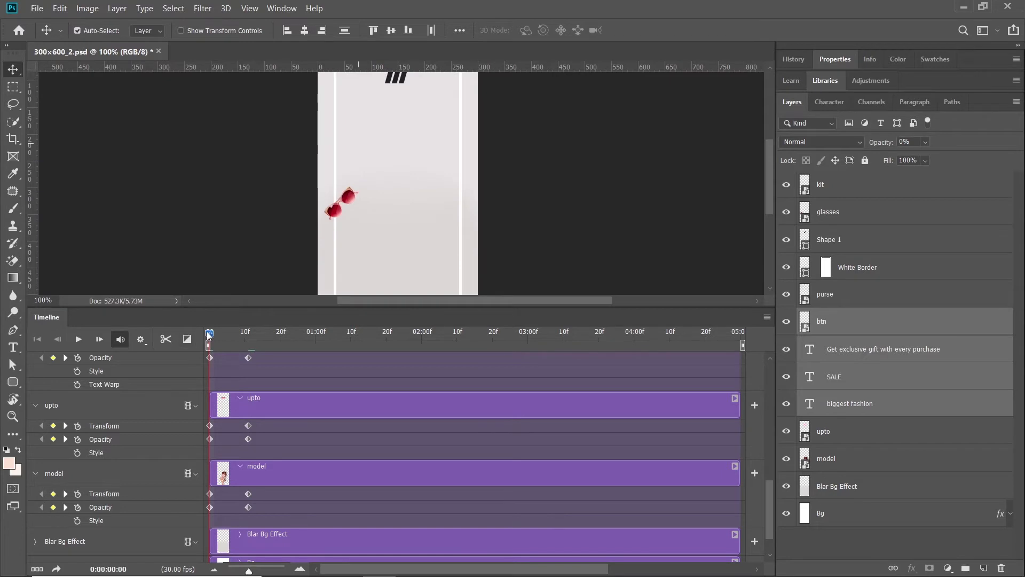
drag(261, 338, 194, 332)
key(space)
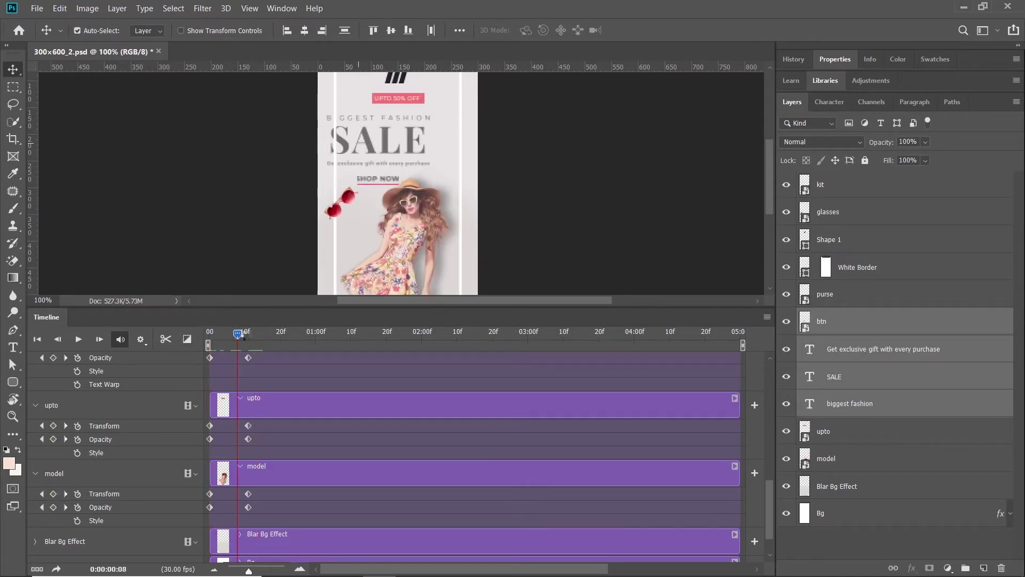
key(space)
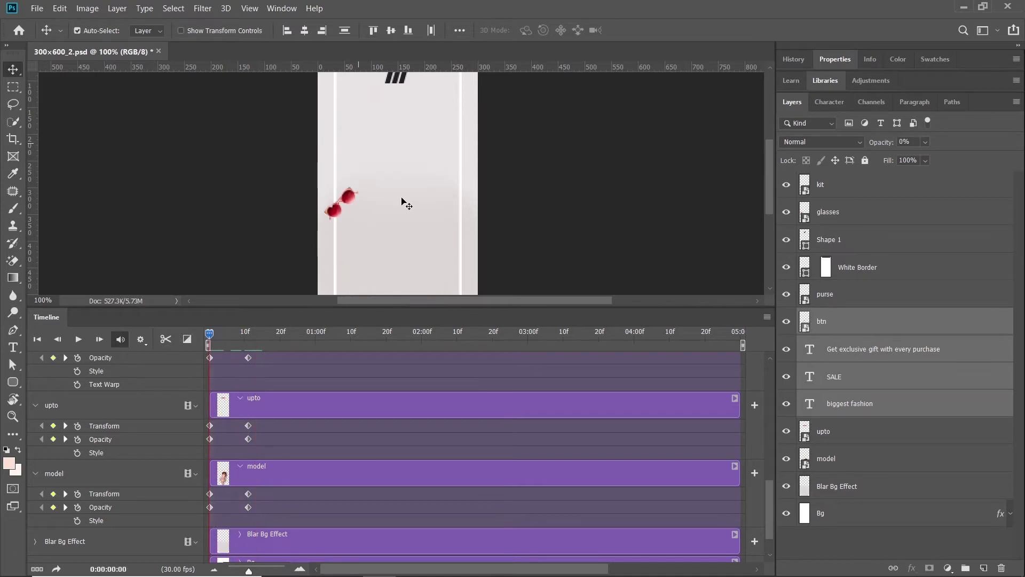
- Shift the upto layer's Transform and Opacity keyframes to 0:00:00:11 and 0:00:00:22, and check the label's animation between them
scroll(299, 495, down, 3)
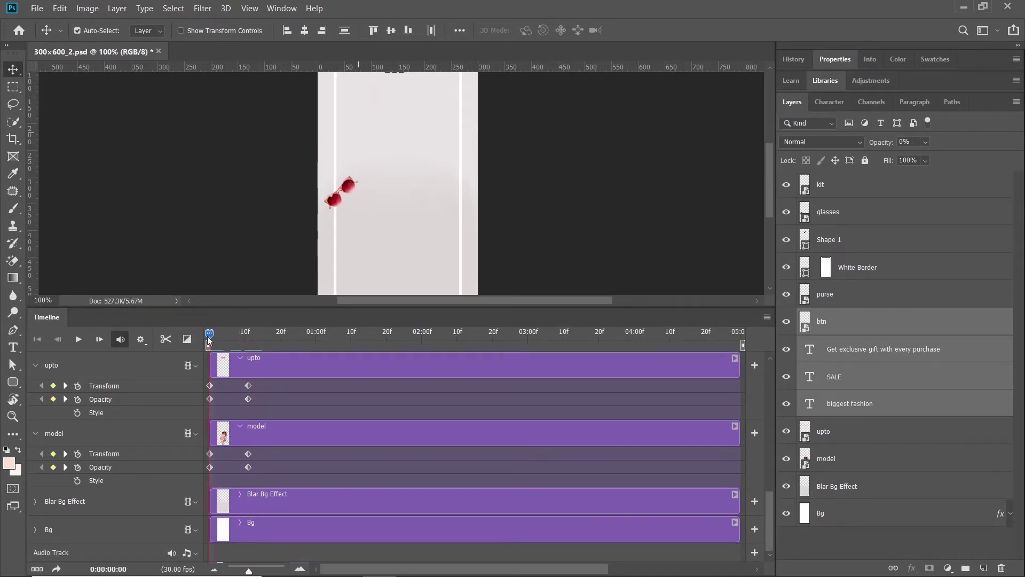
drag(208, 340, 248, 341)
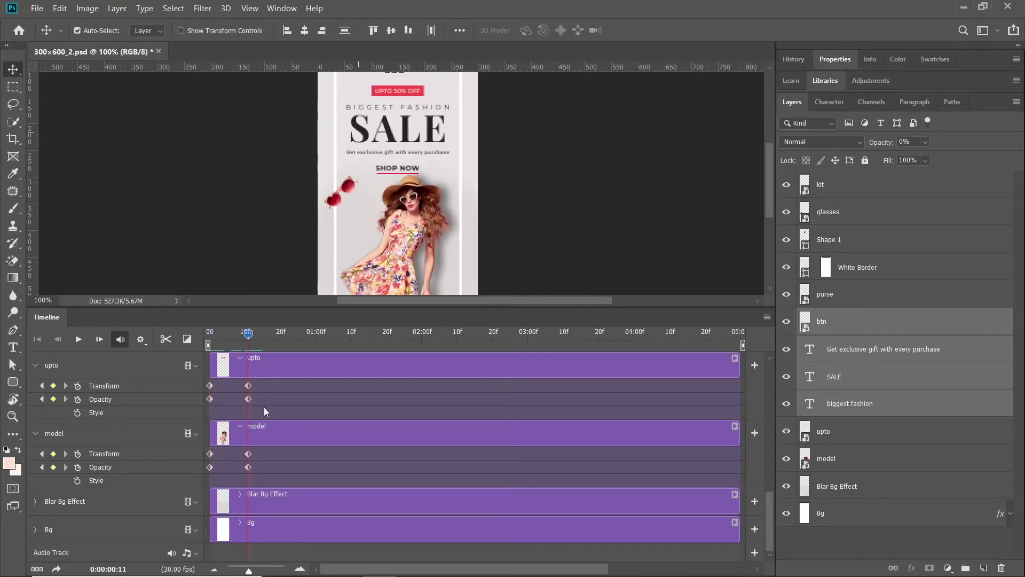
click(202, 404)
drag(208, 402, 249, 399)
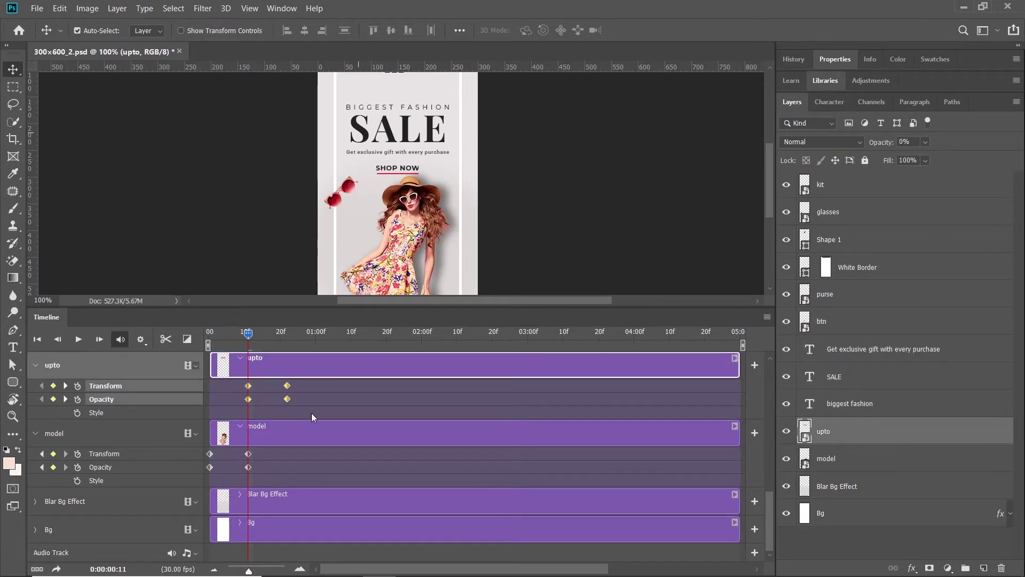
click(269, 334)
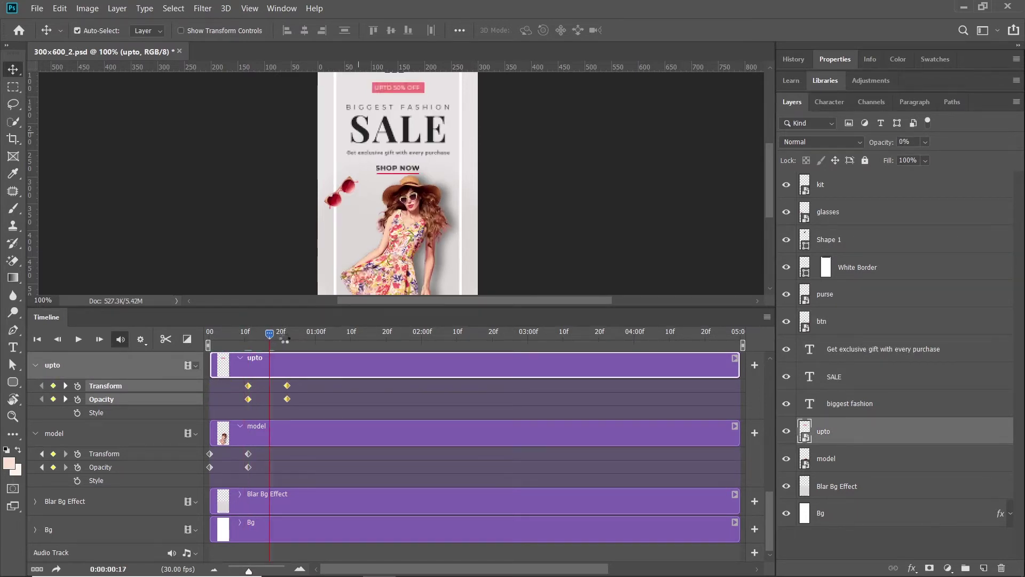
drag(270, 333, 287, 334)
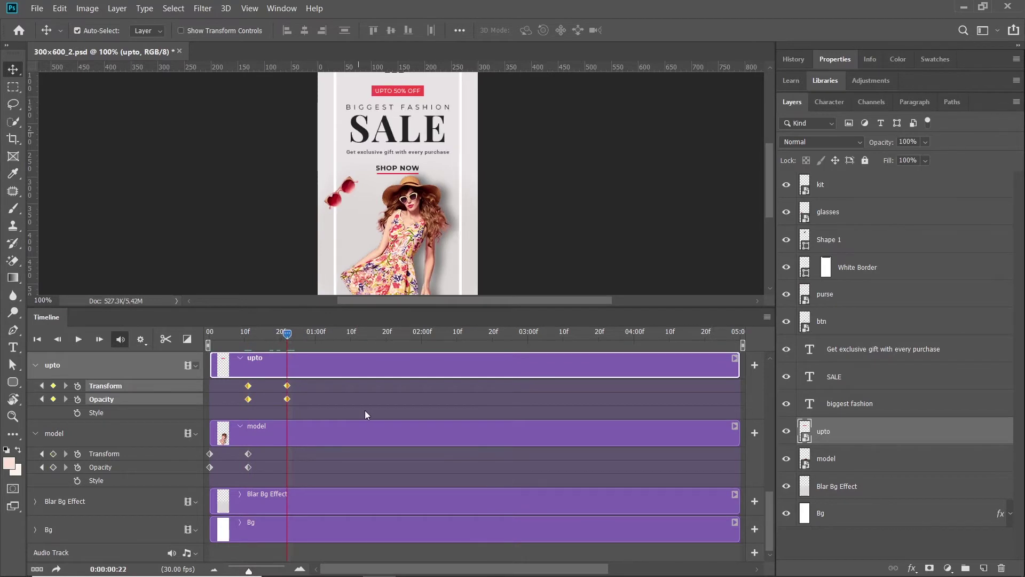
- Return to 0:00:00:11 on the timeline and delete the White Border layer's existing layer mask
scroll(347, 406, up, 2)
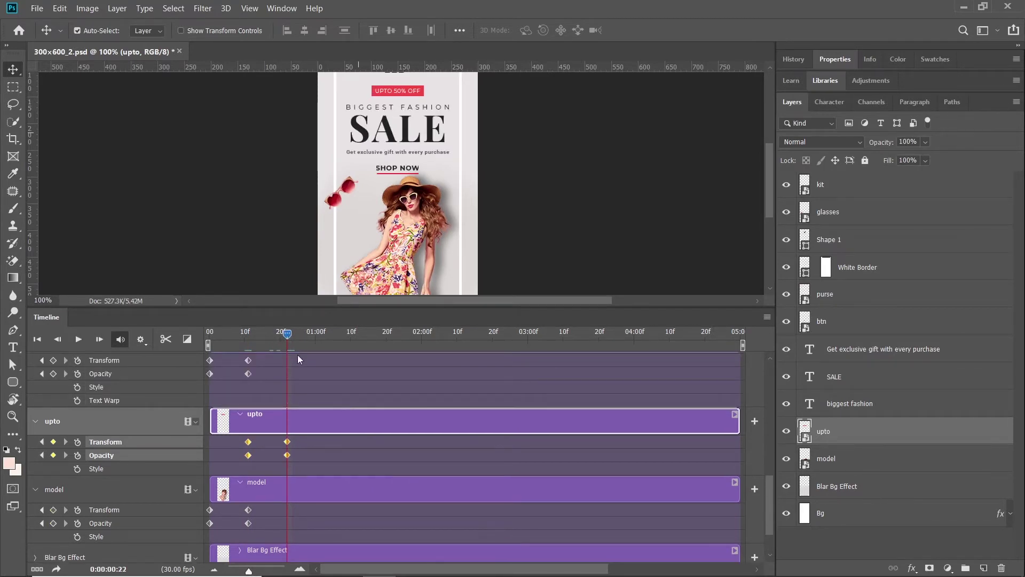
drag(289, 338, 248, 352)
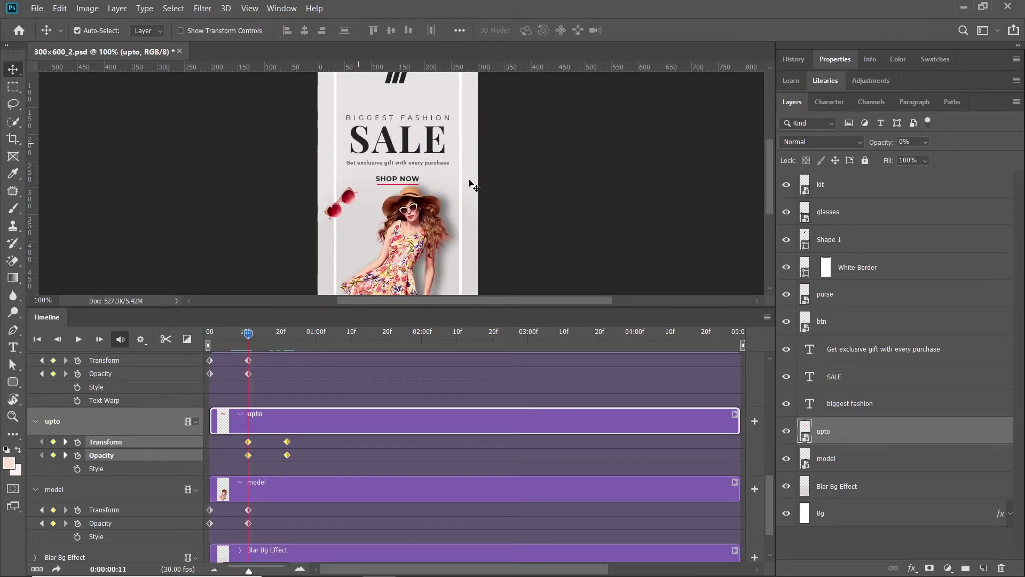
scroll(437, 143, up, 2)
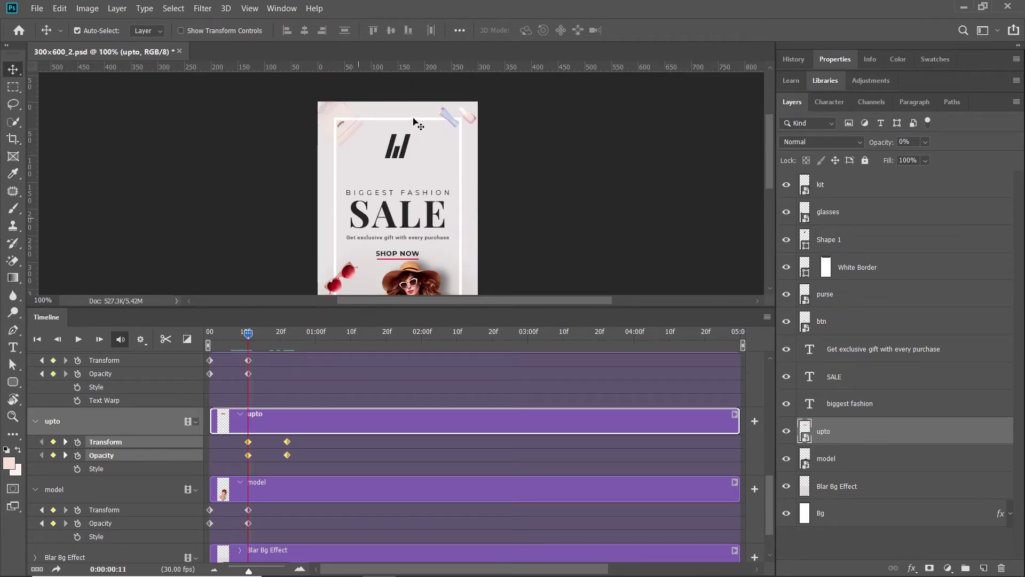
click(414, 119)
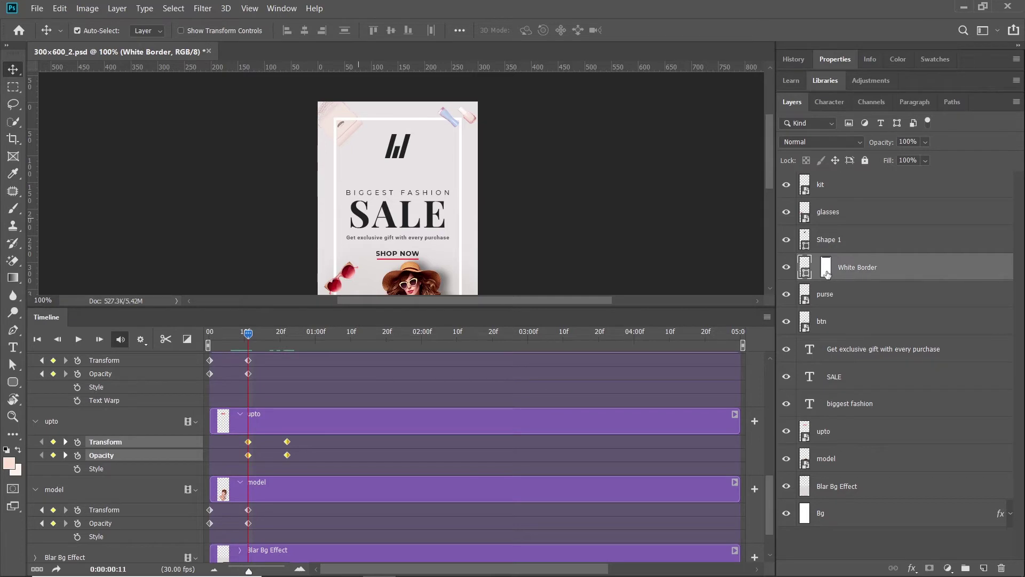
drag(827, 271, 1001, 568)
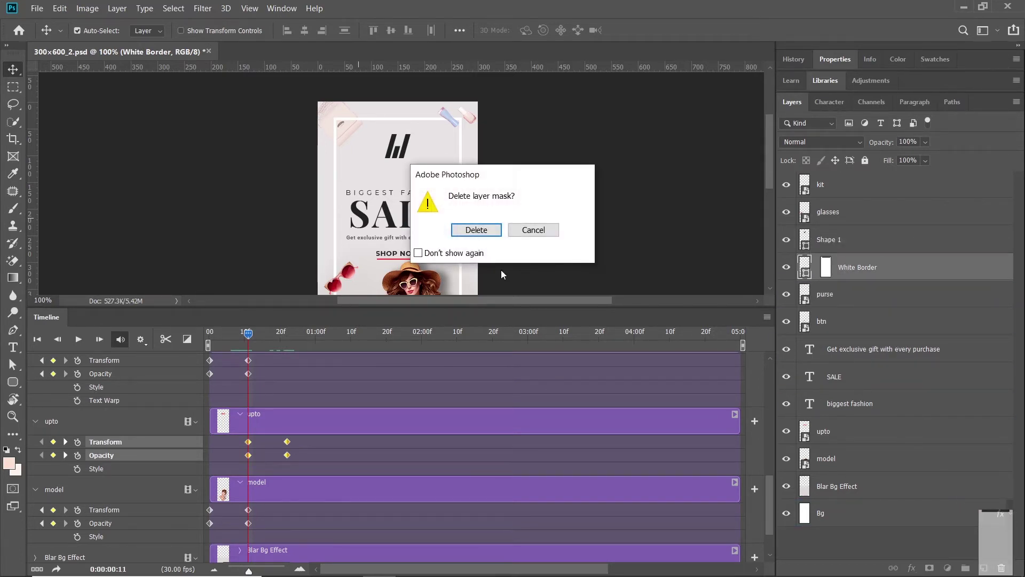
click(476, 230)
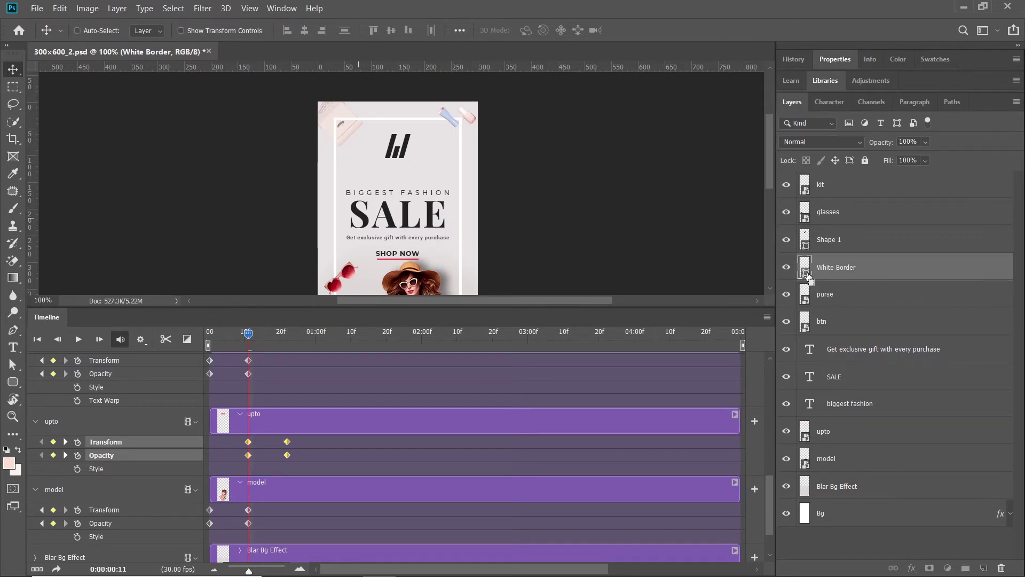
- Load the White Border's outline as a selection and add an inverted layer mask that hides the border, unlinked from the layer
ctrl+click(805, 271)
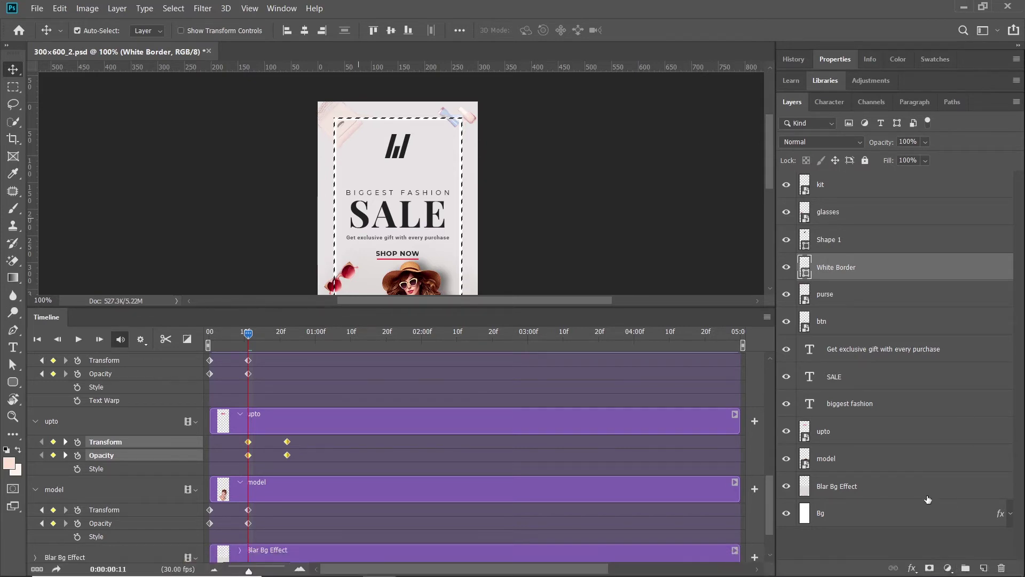
click(929, 567)
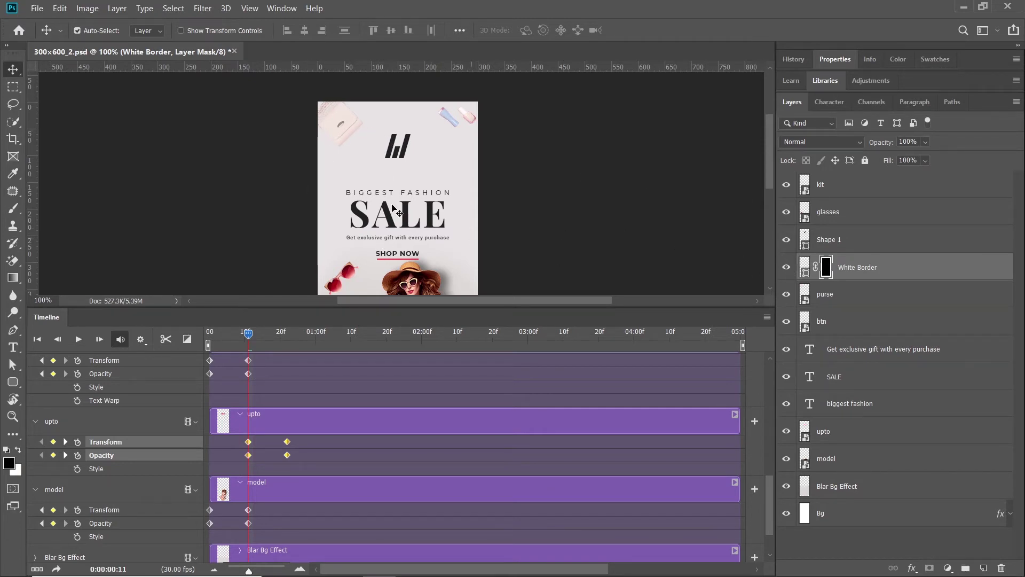
scroll(398, 192, down, 1)
scroll(398, 192, down, 6)
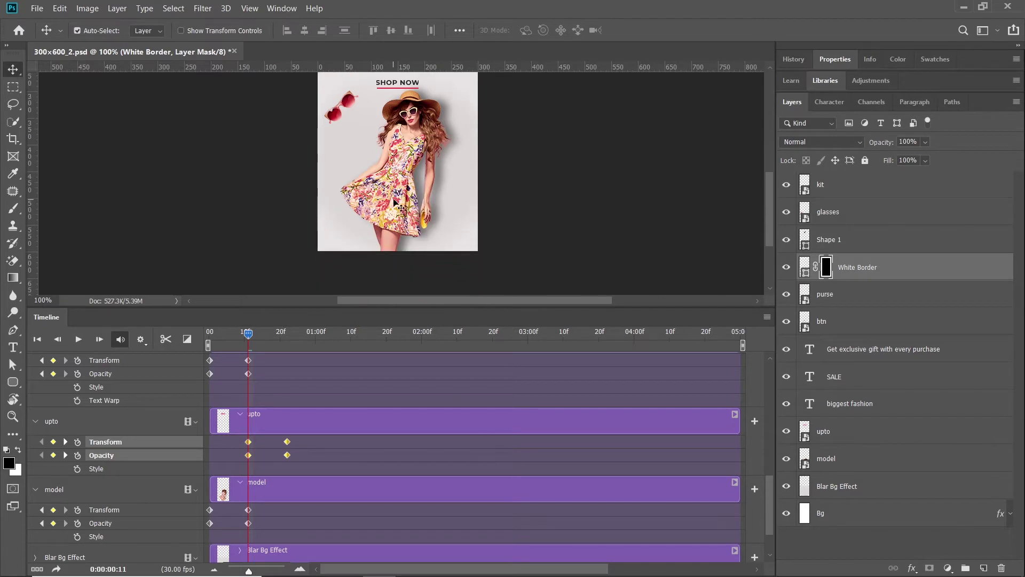
scroll(397, 206, up, 2)
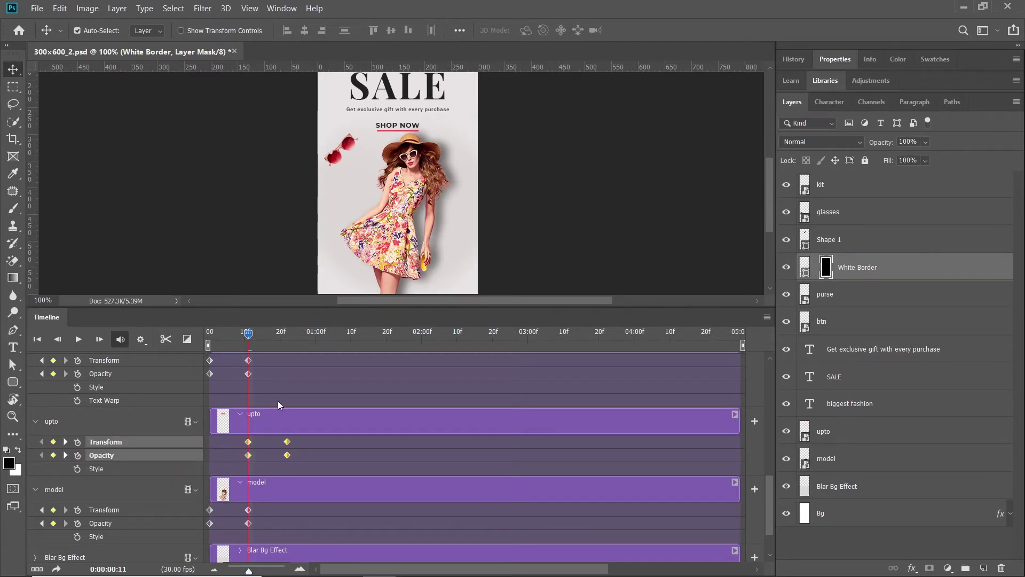
- Show the White Border layer's animation properties and enable Layer Mask Position keyframing at 0:00:00:11
scroll(257, 392, up, 7)
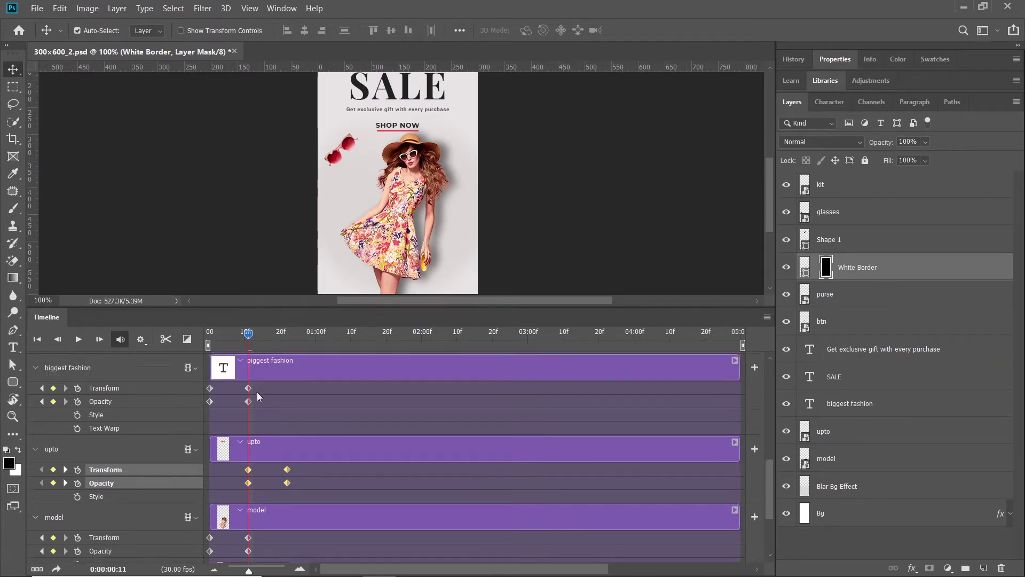
scroll(258, 392, up, 5)
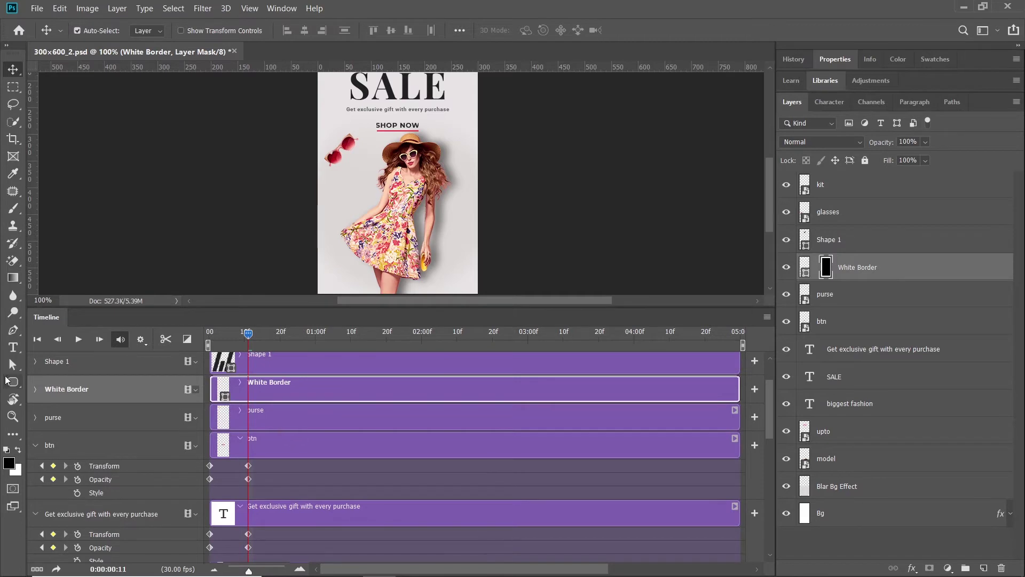
click(37, 392)
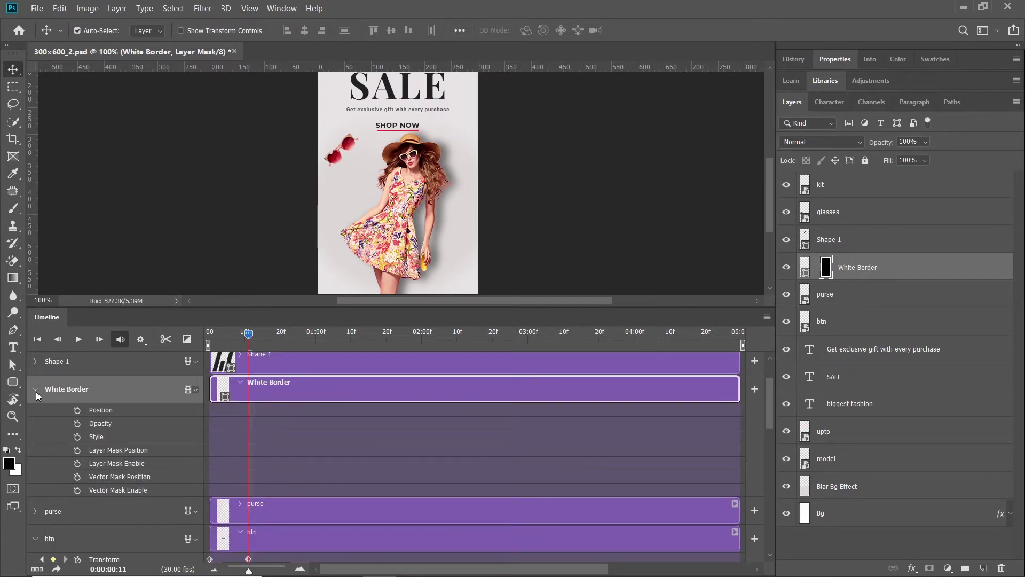
click(78, 451)
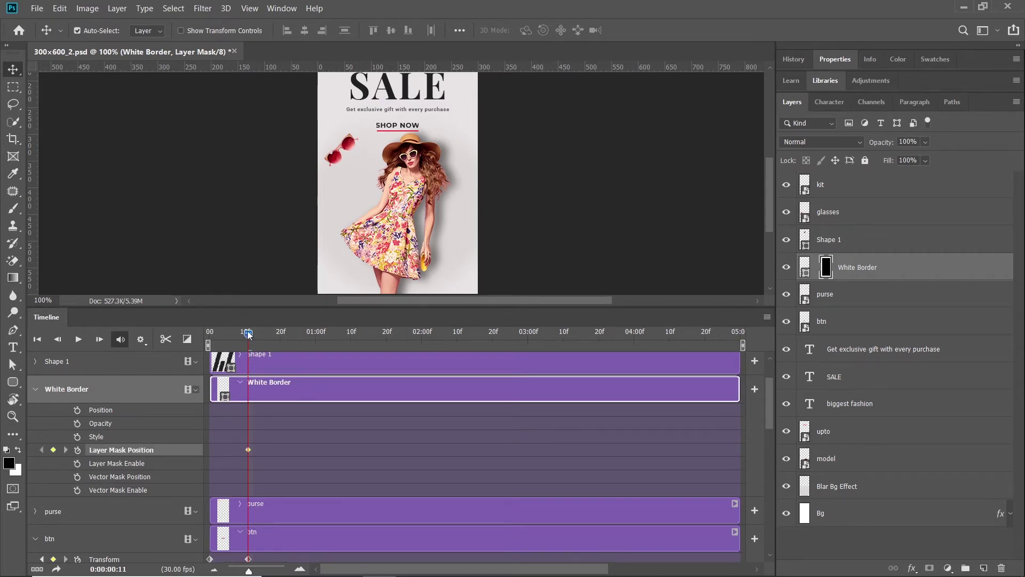
- Add a Layer Mask Position keyframe at 0:00:00:21 and move the White Border's mask straight up off the banner to reveal the border
click(285, 339)
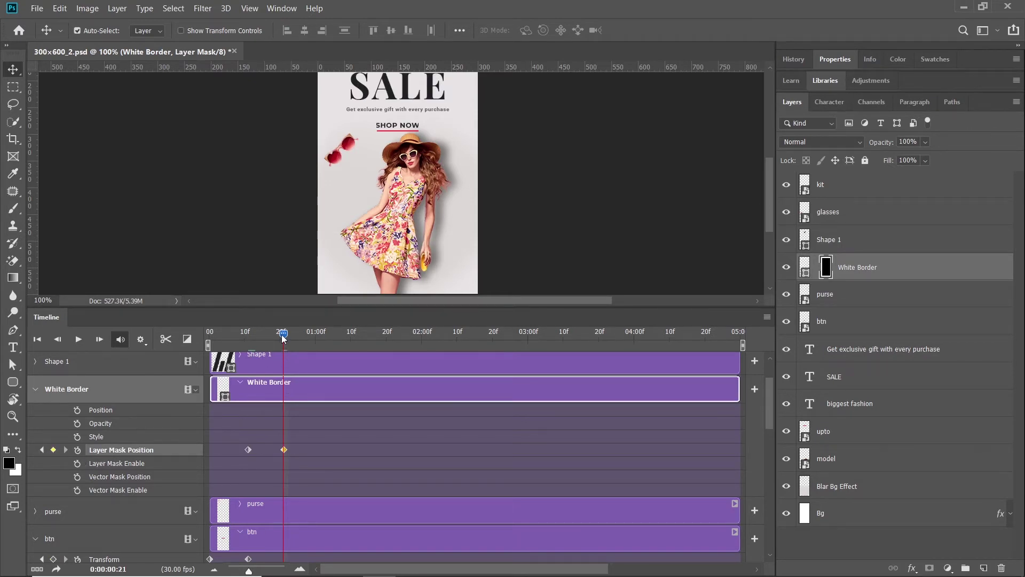
mouse_move(283, 335)
mouse_down()
mouse_move(249, 339)
mouse_move(283, 336)
mouse_up()
click(806, 267)
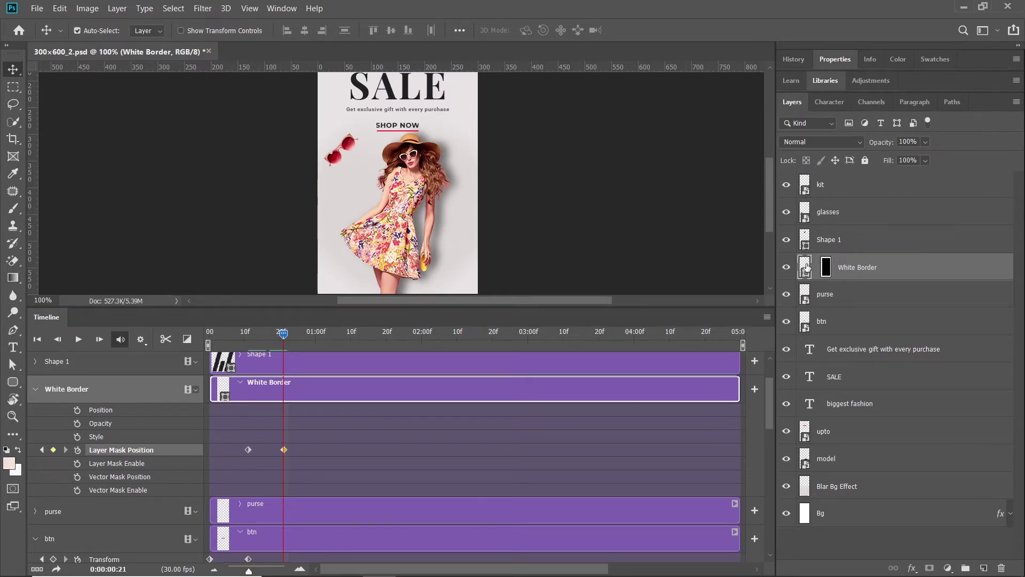
click(826, 266)
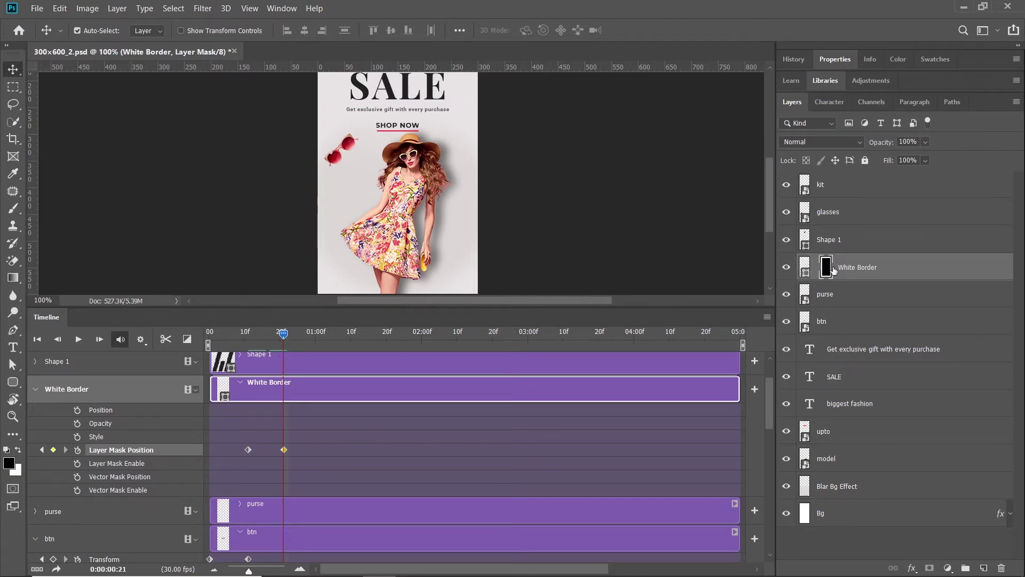
scroll(411, 195, down, 1)
scroll(411, 195, up, 3)
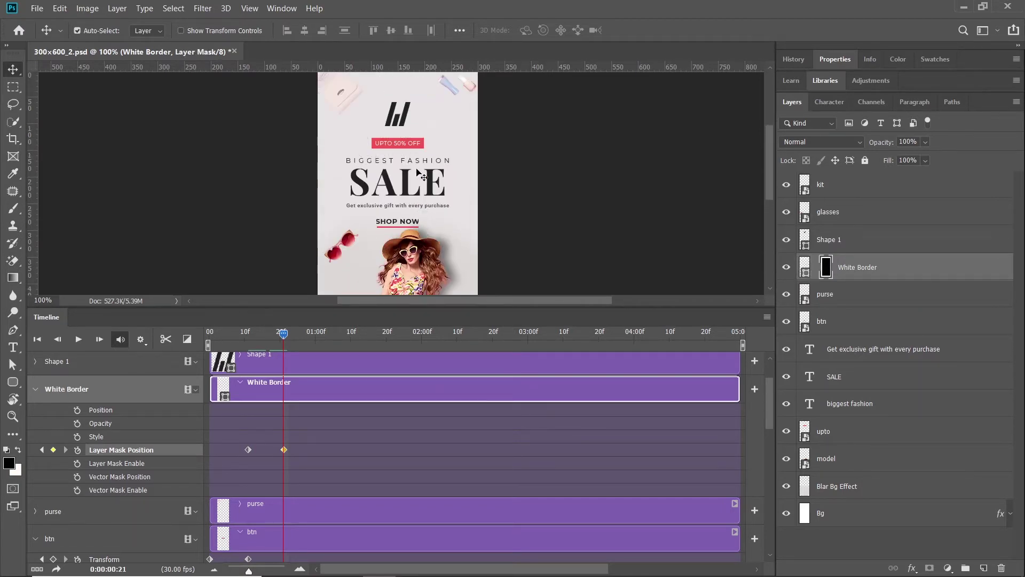
scroll(411, 195, up, 3)
drag(418, 241, 418, 106)
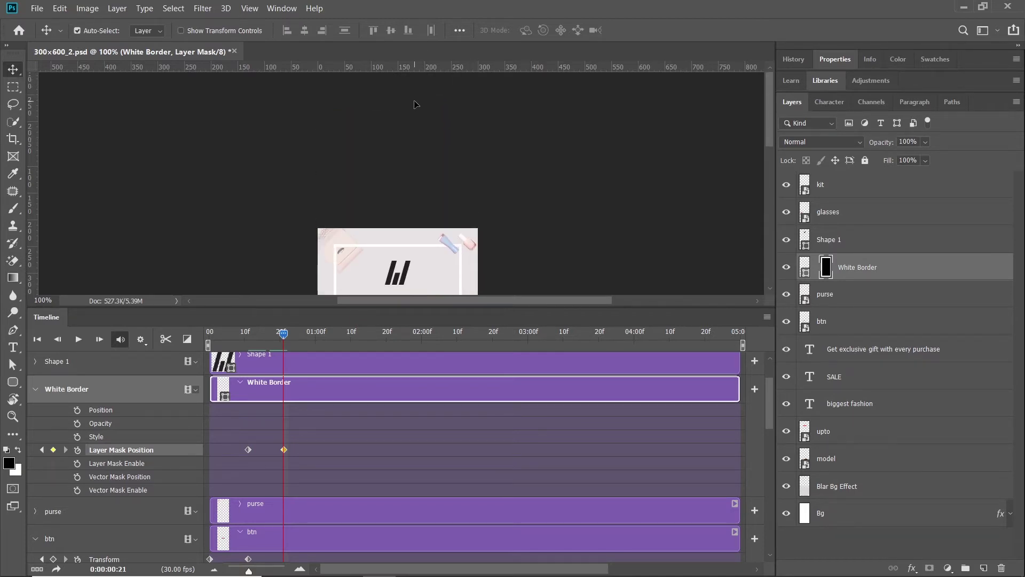
scroll(467, 219, down, 2)
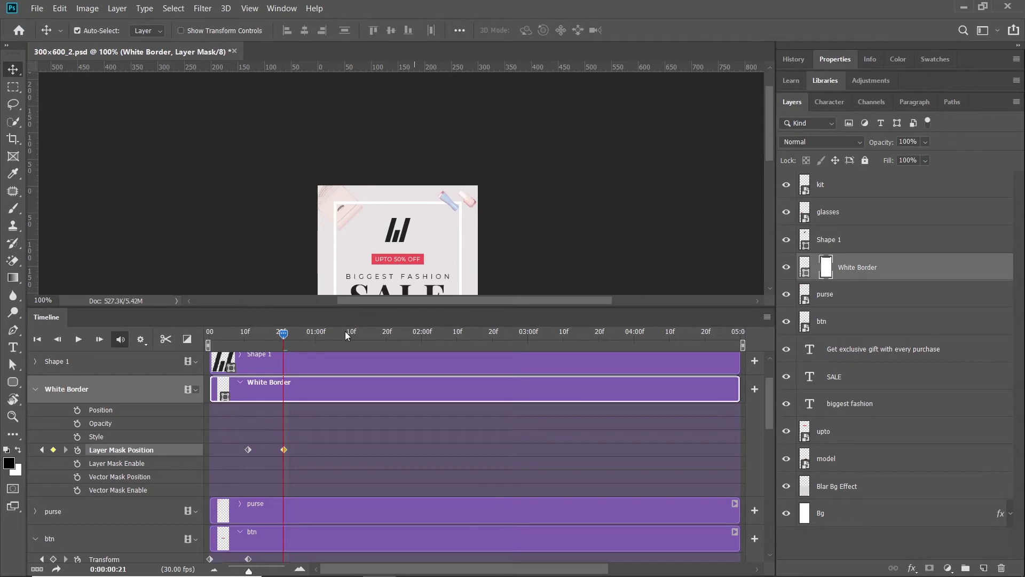
- Preview the White Border's mask reveal between 0:00:00:11 and 0:00:00:21 alongside the other layers' keyframes
drag(278, 334, 262, 335)
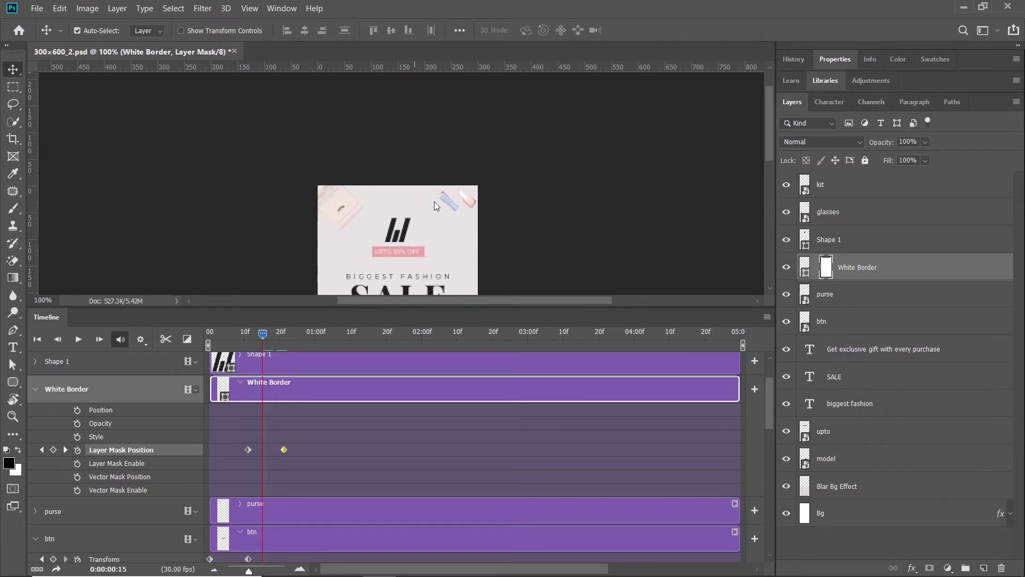
scroll(465, 177, down, 12)
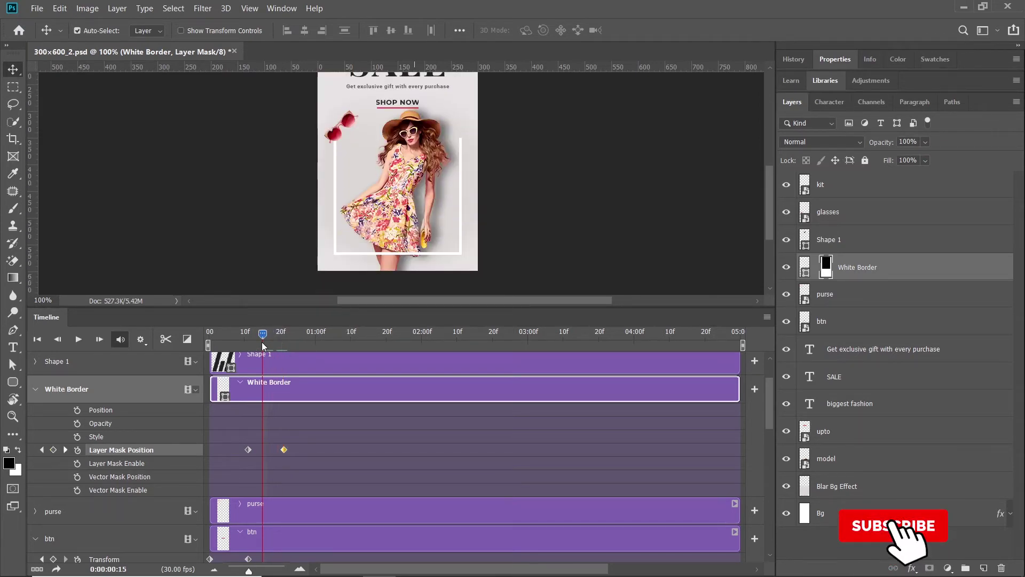
mouse_move(262, 335)
mouse_down()
mouse_move(250, 337)
mouse_move(279, 334)
mouse_move(248, 334)
mouse_move(270, 334)
mouse_up()
scroll(501, 188, up, 2)
scroll(500, 189, up, 3)
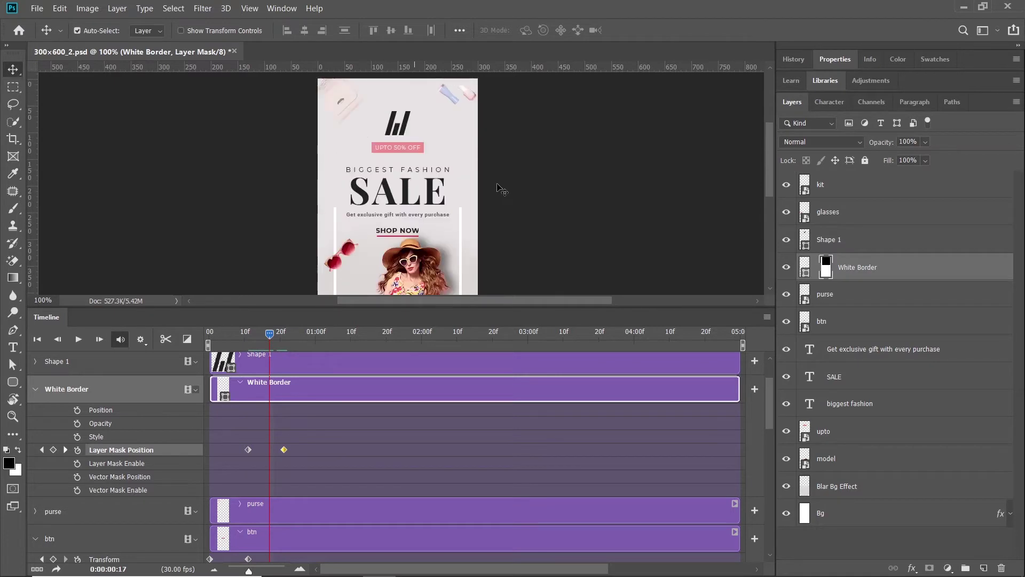
drag(268, 331, 249, 334)
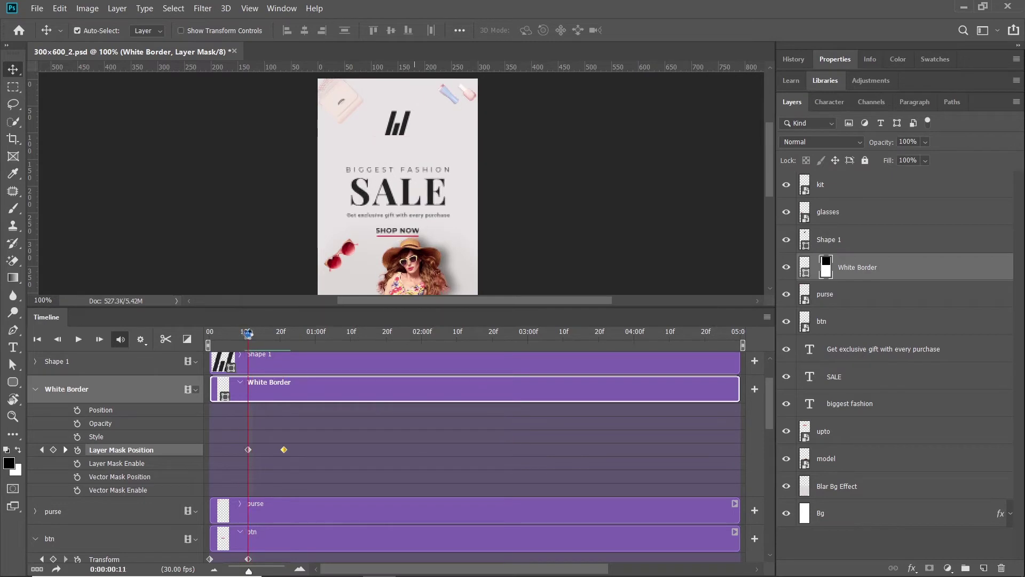
scroll(323, 409, down, 3)
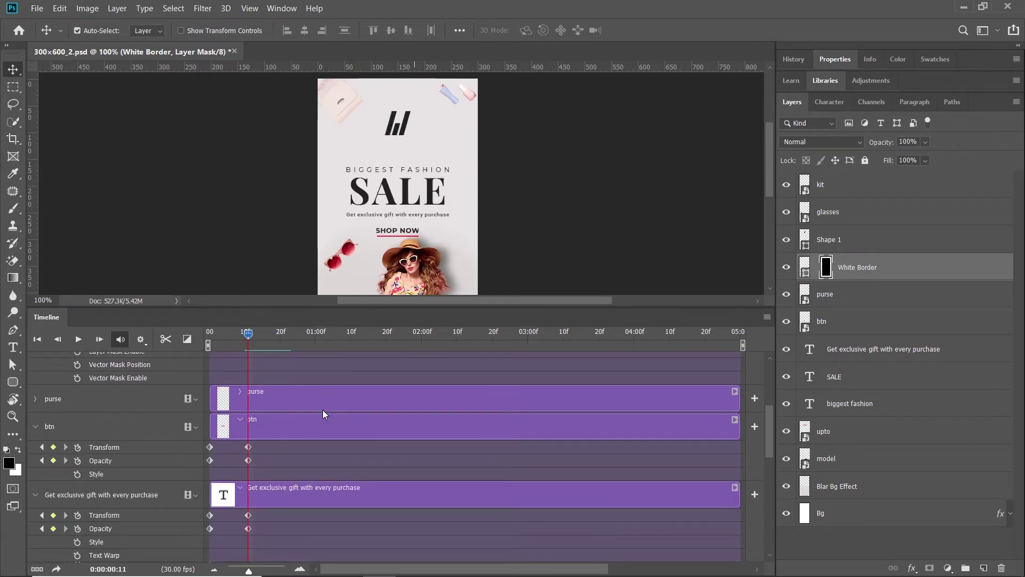
scroll(323, 409, down, 10)
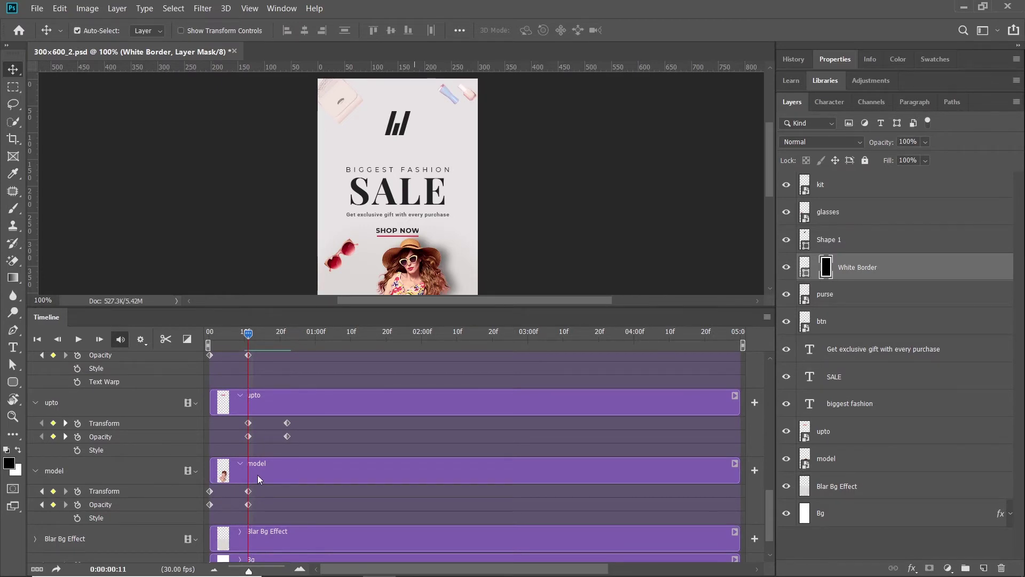
scroll(309, 479, up, 6)
scroll(308, 479, up, 3)
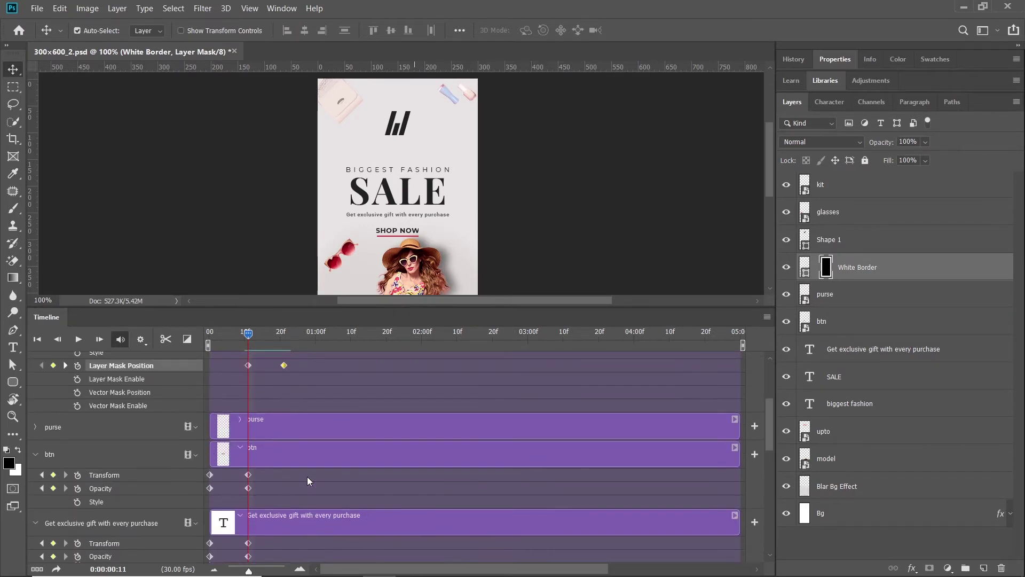
drag(252, 338, 284, 334)
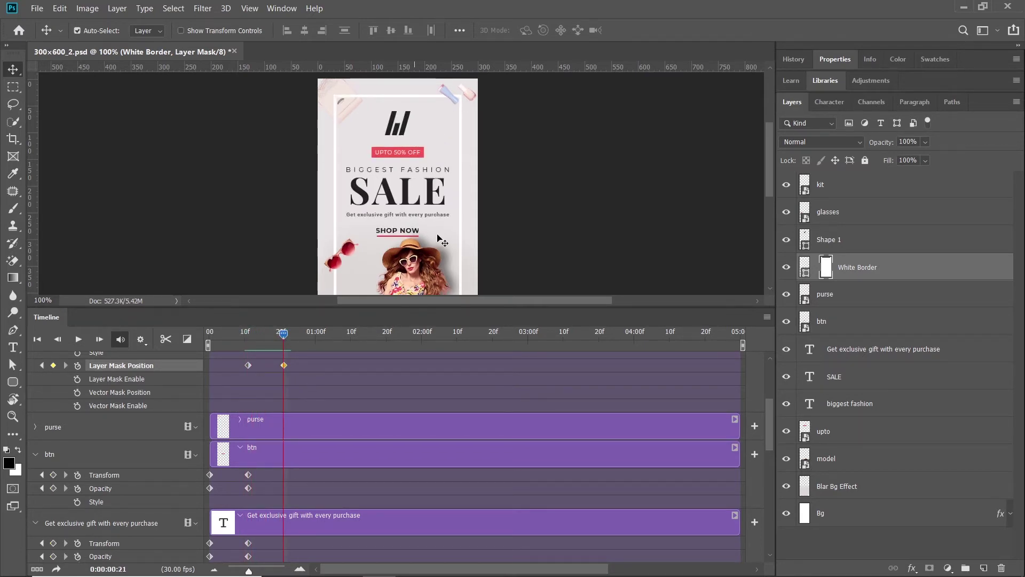
- Shift the upto layer's Transform and Opacity keyframes to 0:00:00:22 and 0:00:01:03, and check the label's animation between them
scroll(418, 199, down, 2)
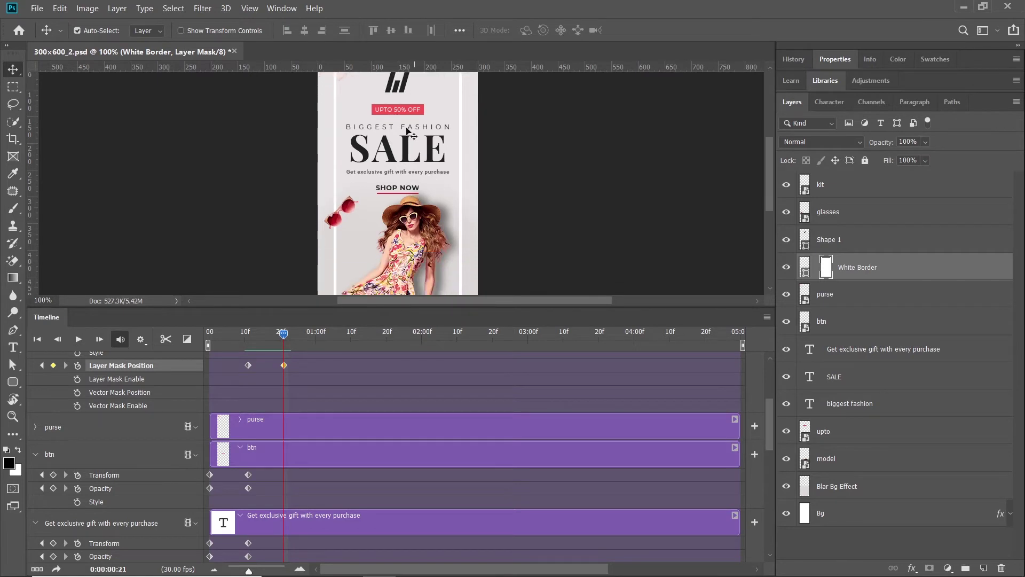
scroll(327, 452, down, 6)
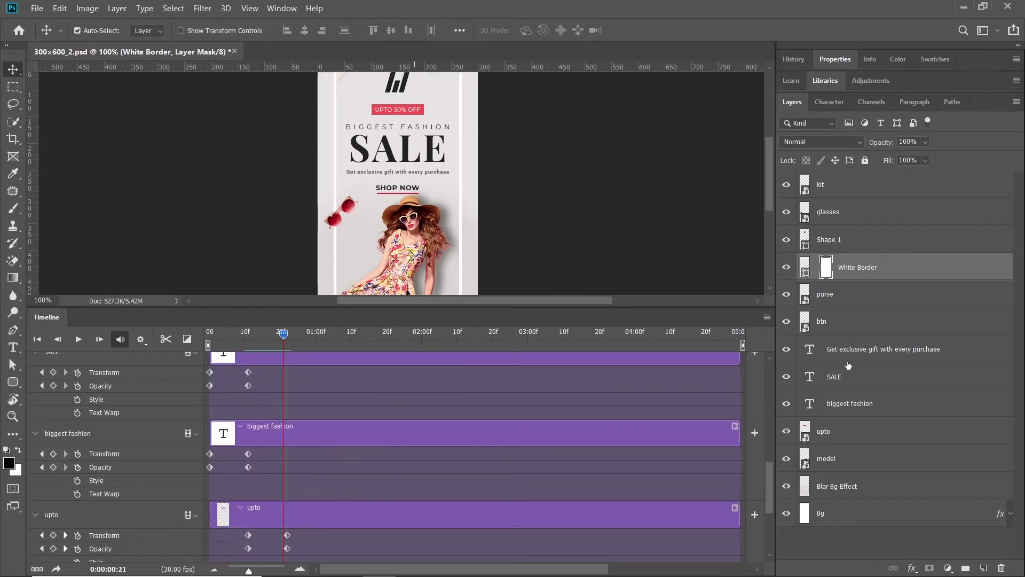
click(837, 439)
scroll(299, 441, down, 5)
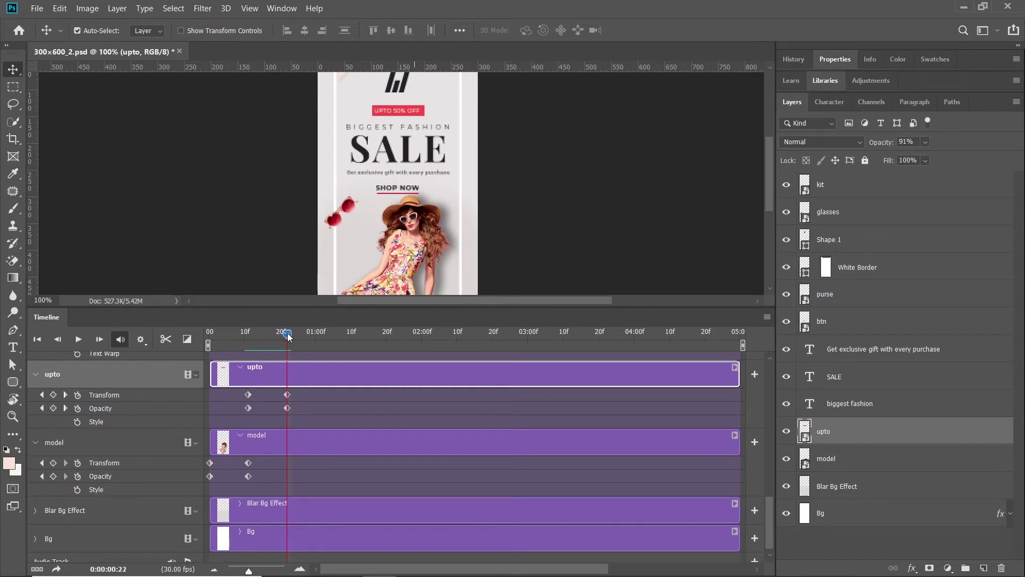
drag(284, 336, 287, 336)
click(243, 417)
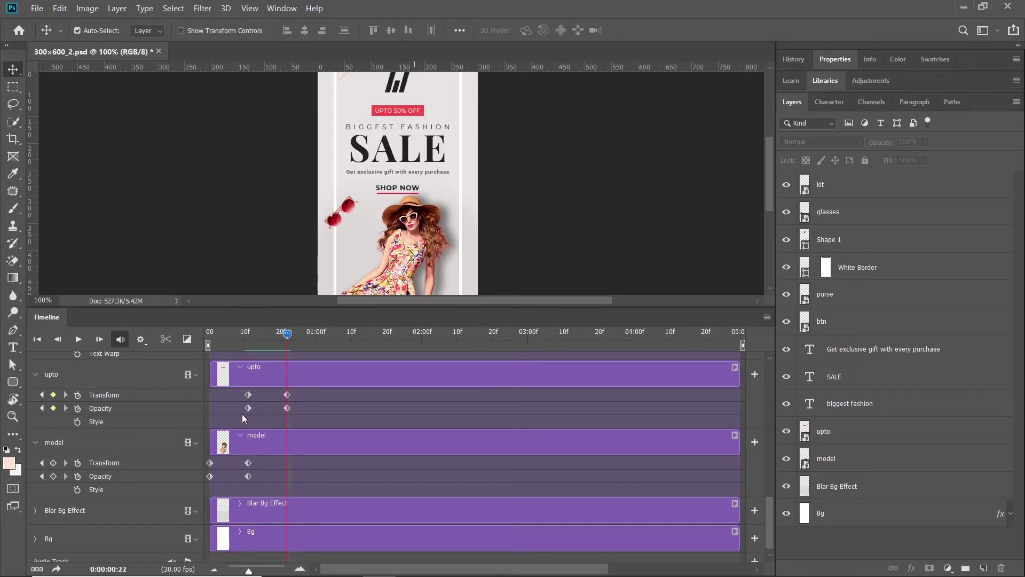
drag(242, 415, 283, 411)
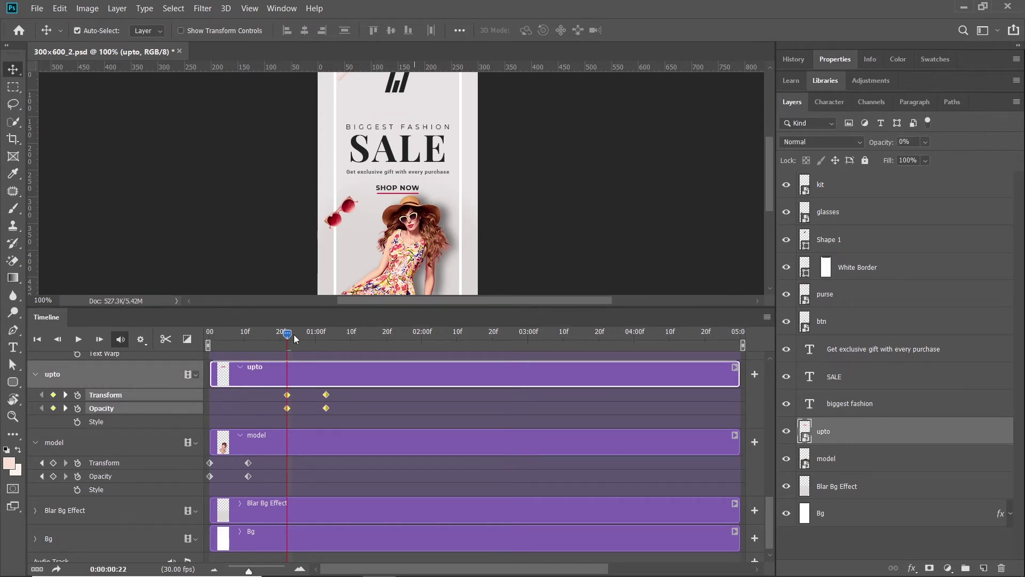
drag(294, 334, 328, 335)
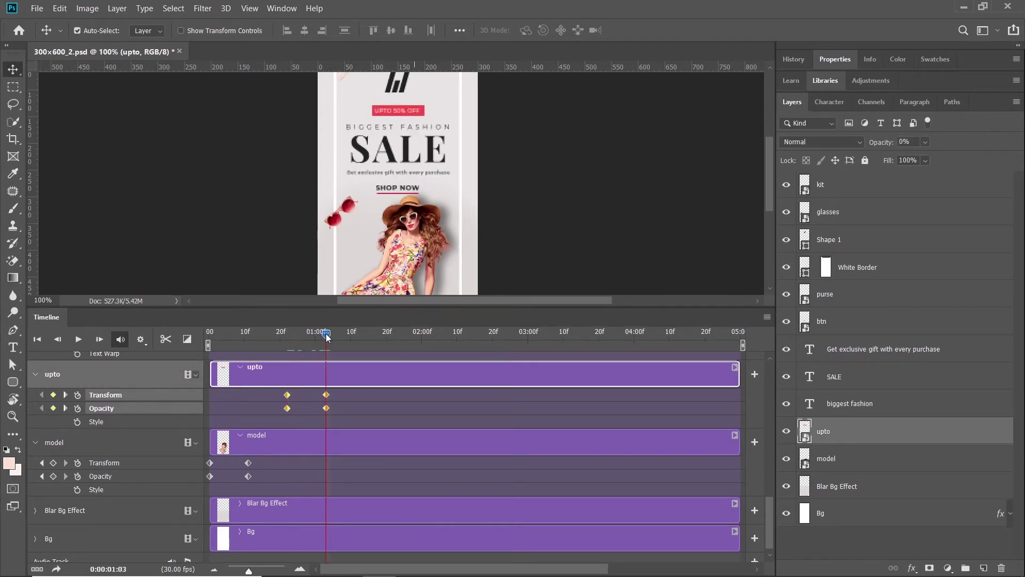
scroll(362, 405, up, 2)
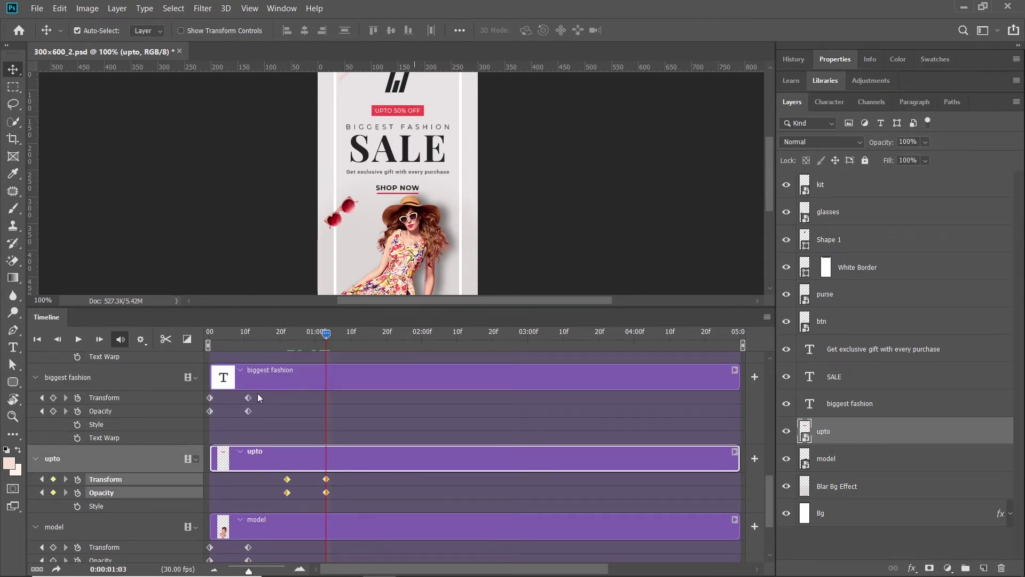
- Shift the biggest fashion layer's Transform and Opacity keyframes to 0:00:01:03 and 0:00:01:14
drag(257, 397, 322, 418)
drag(326, 334, 365, 335)
- Shift the SALE layer's Transform and Opacity keyframes to 0:00:01:14 and 0:00:01:25, and check the headline's animation between them
scroll(417, 364, up, 3)
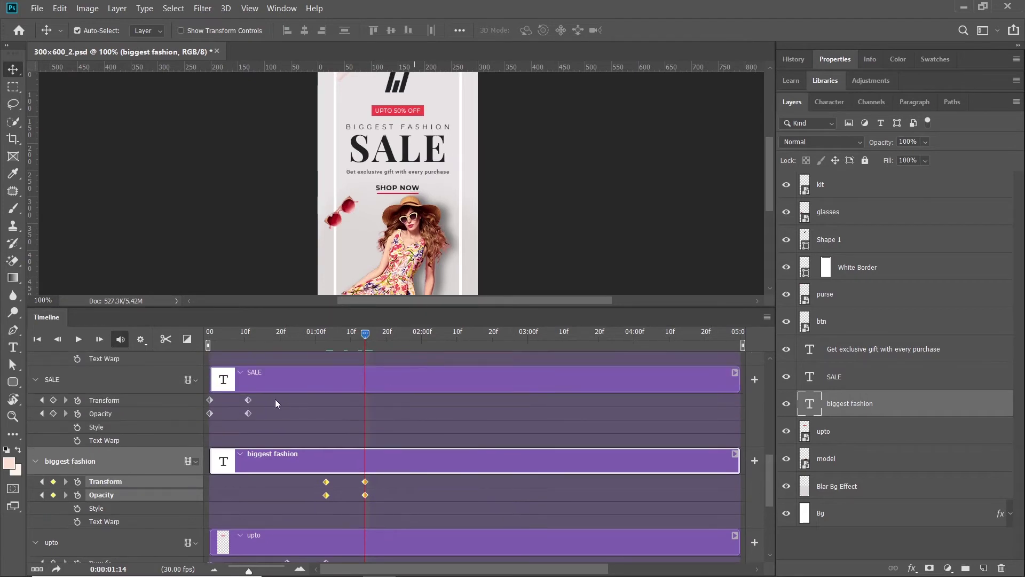
click(237, 415)
click(203, 428)
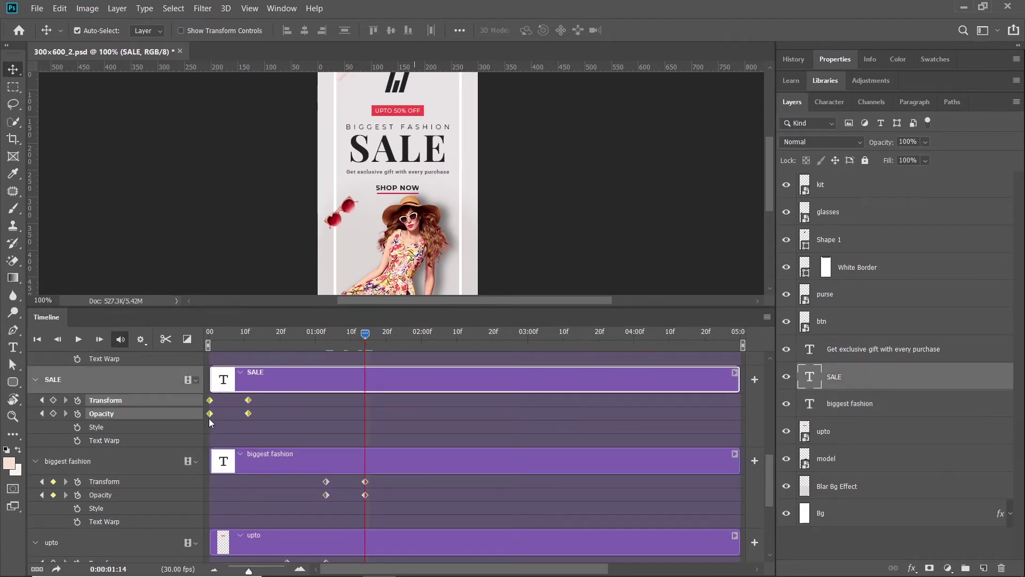
drag(248, 413, 364, 412)
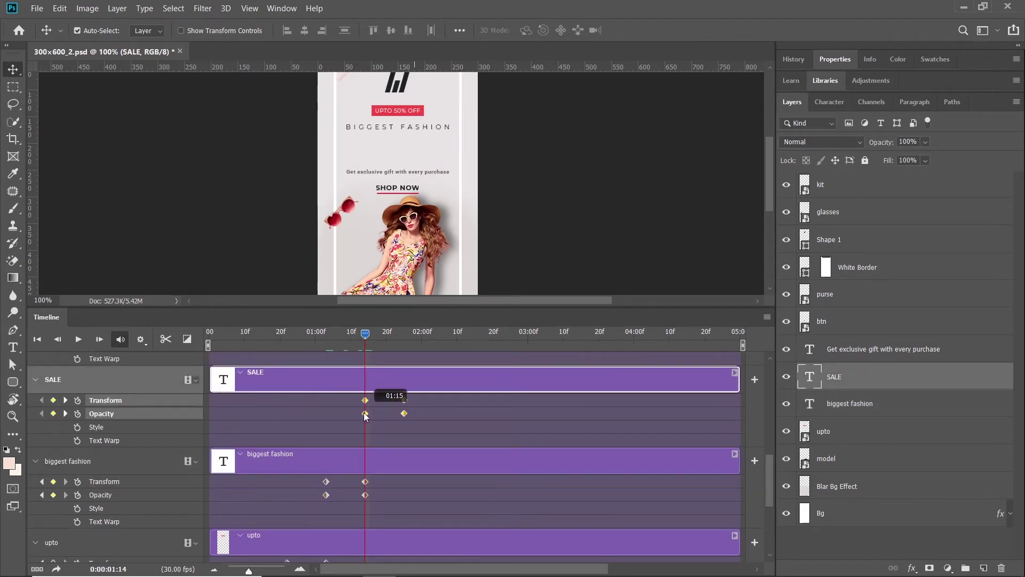
drag(365, 335, 405, 335)
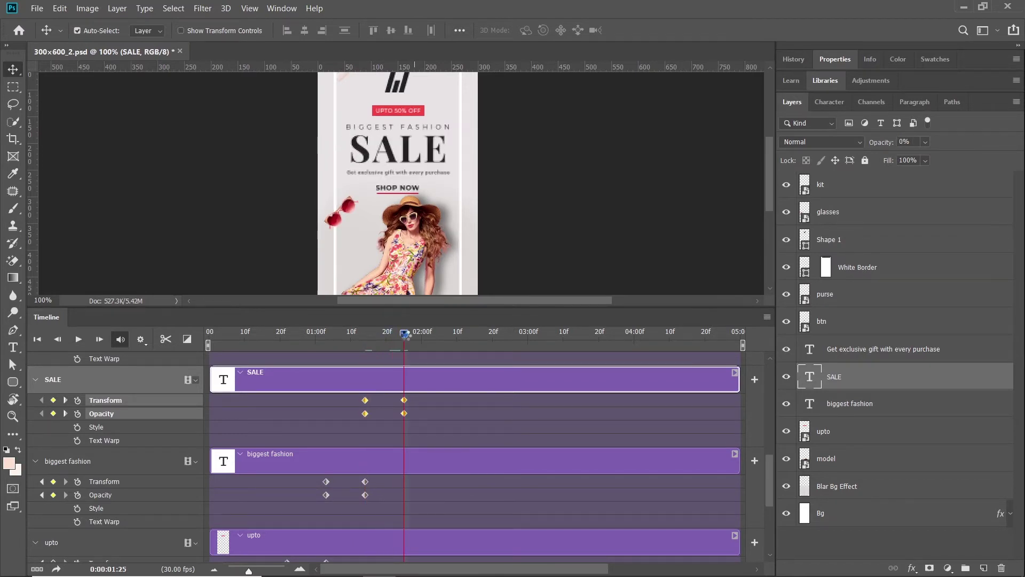
- Shift the "Get exclusive gift with every purchase" layer's Transform and Opacity keyframes to 0:00:01:25 and 0:00:02:06
scroll(448, 395, up, 3)
click(223, 429)
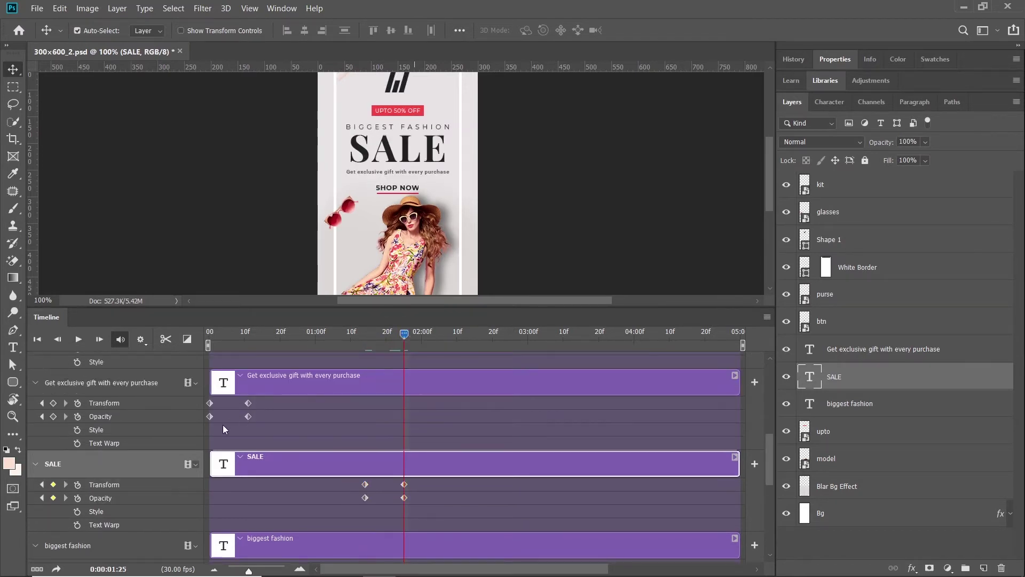
drag(203, 427, 405, 416)
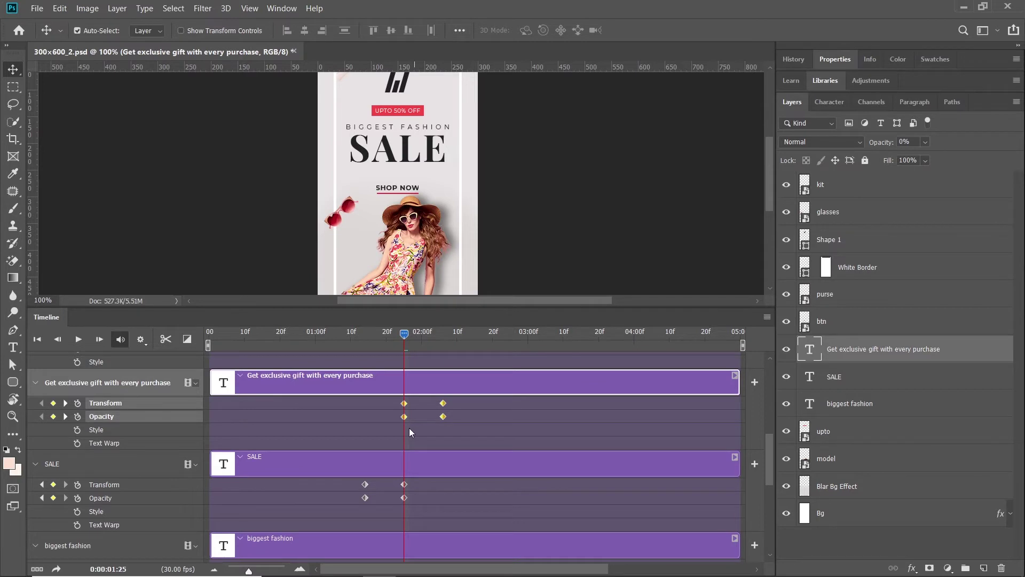
click(442, 334)
- Shift the btn layer's Transform and Opacity keyframes together so that the first pair sits at 0:00:02:06
scroll(475, 409, up, 3)
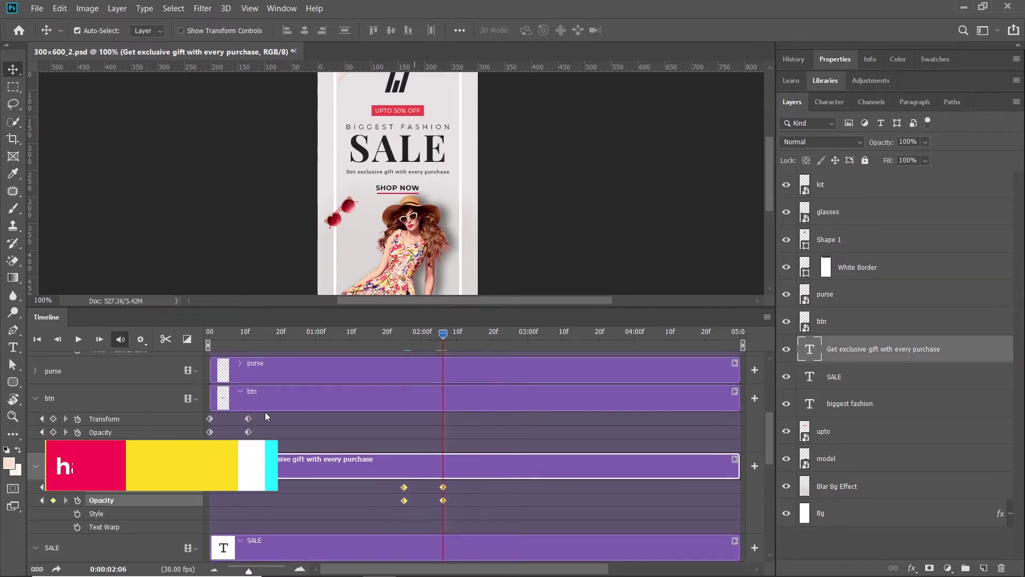
click(209, 432)
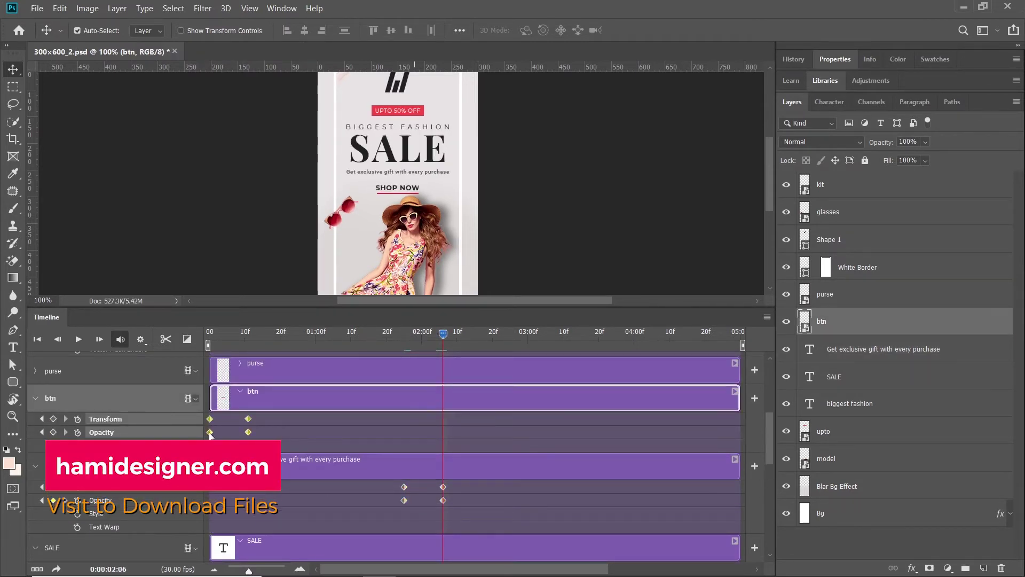
drag(210, 431, 441, 434)
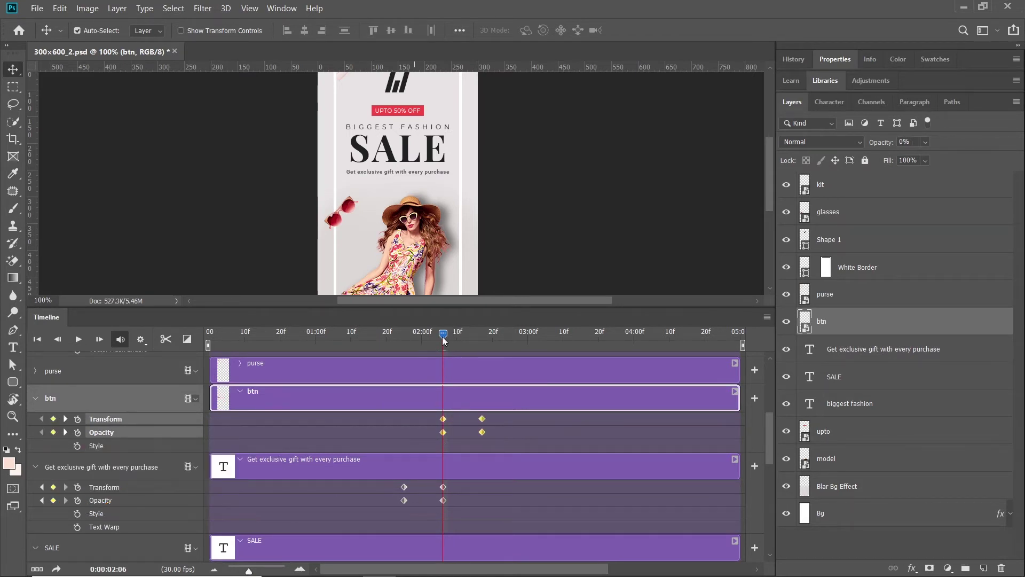
- Play the animation from 0:00:00:00 with the timeline collapsed to review the whole banner, keeping the video timeline unconverted
drag(442, 337, 206, 338)
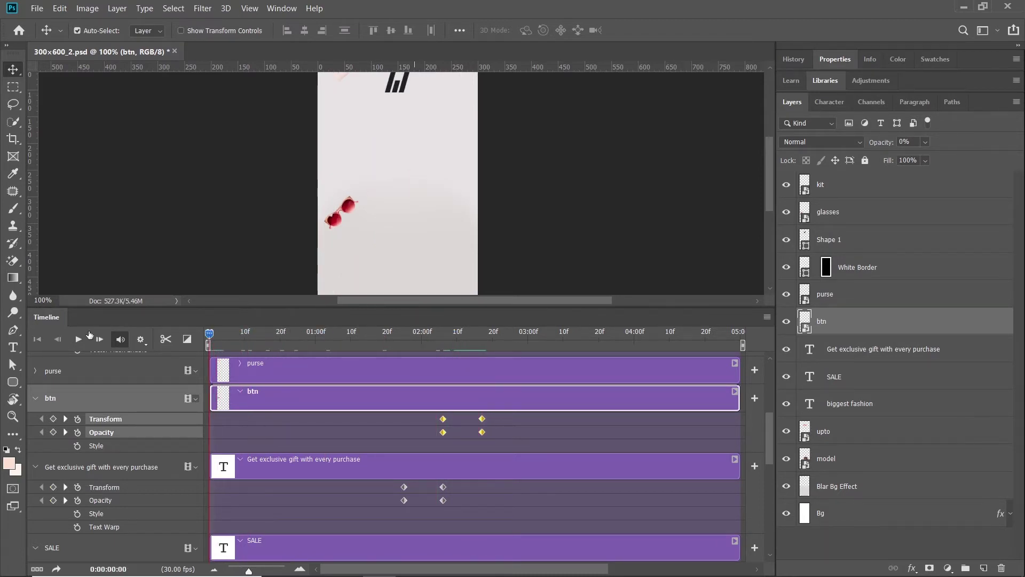
double_click(54, 322)
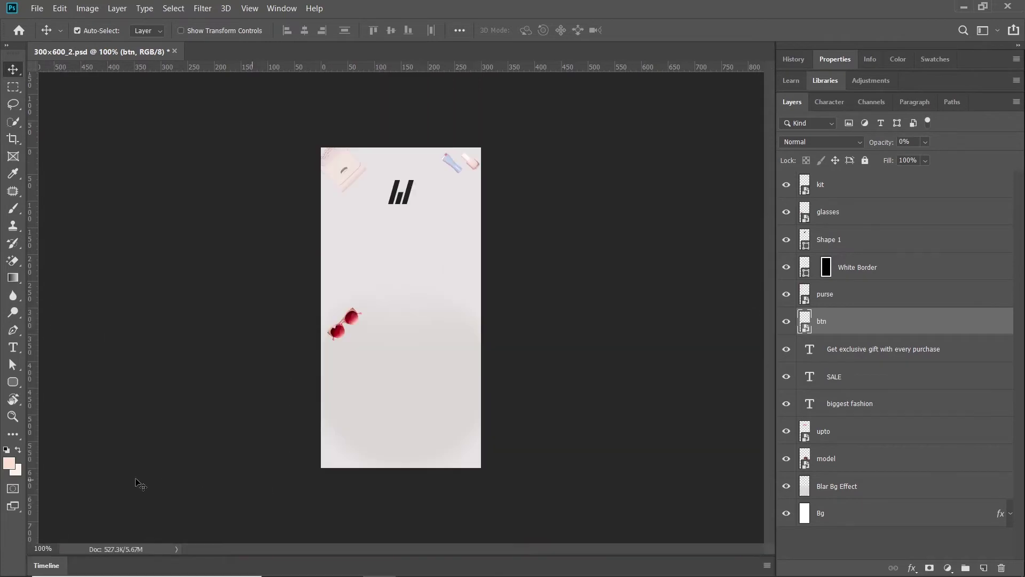
double_click(37, 571)
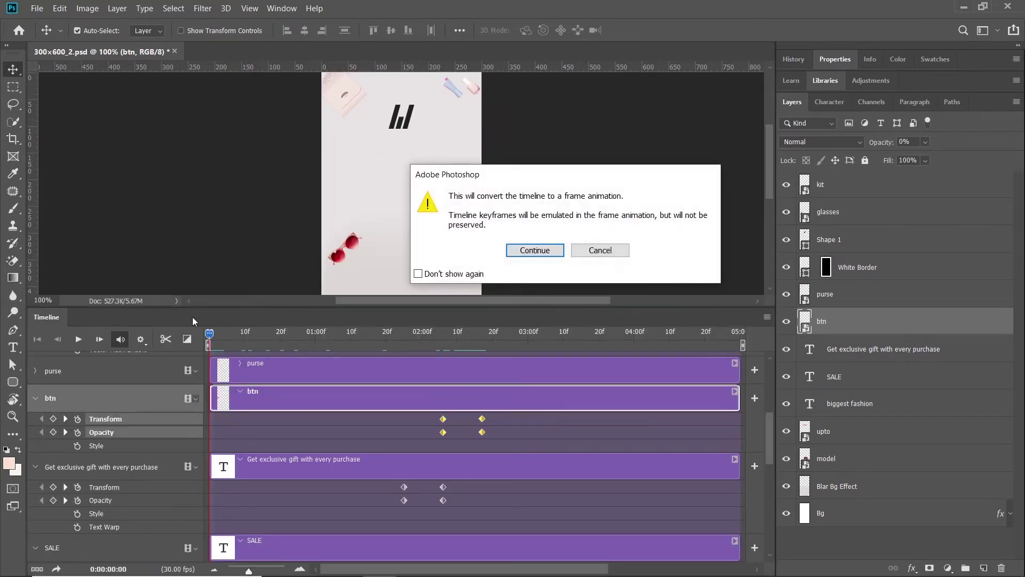
click(600, 250)
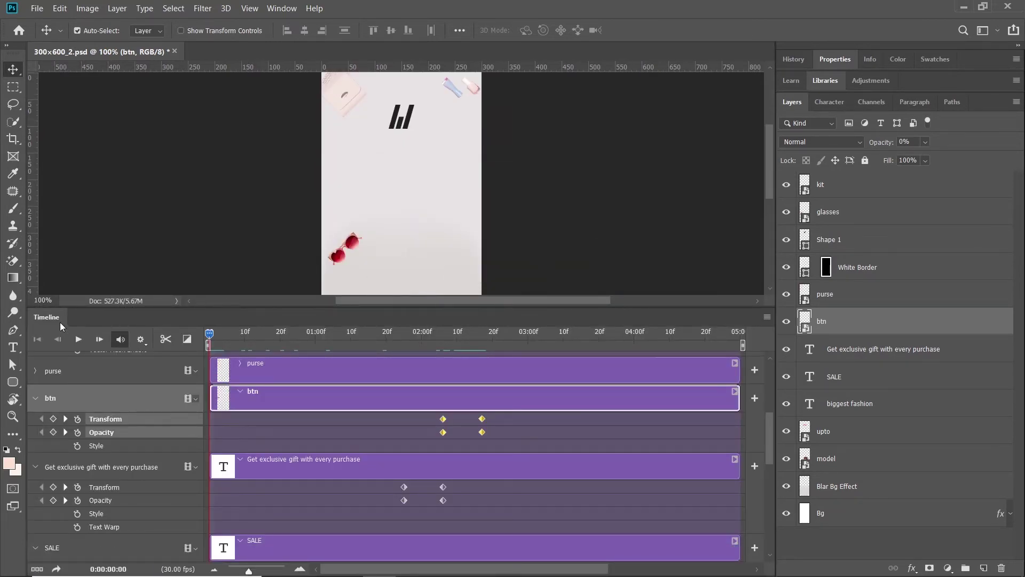
double_click(47, 317)
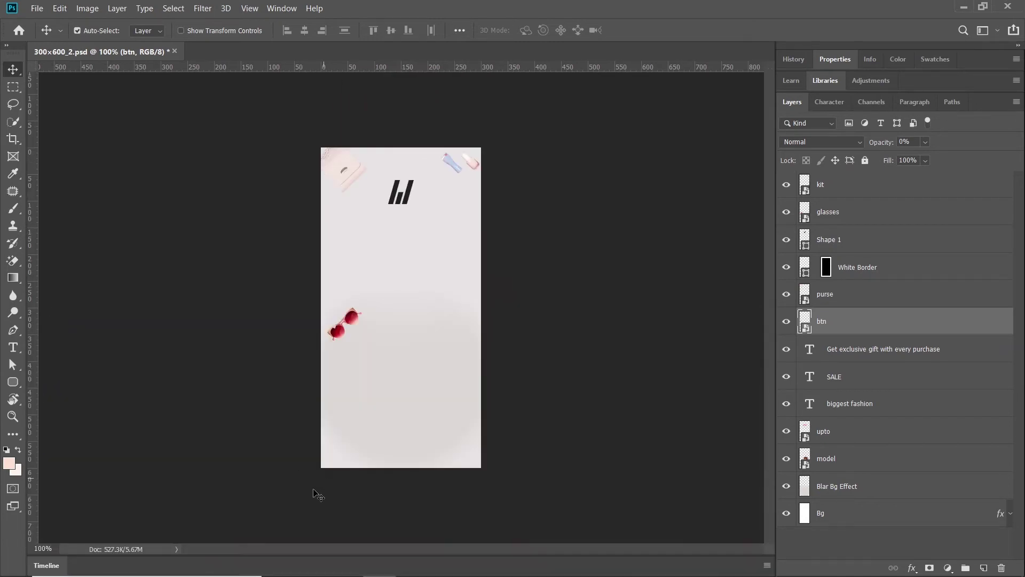
key(space)
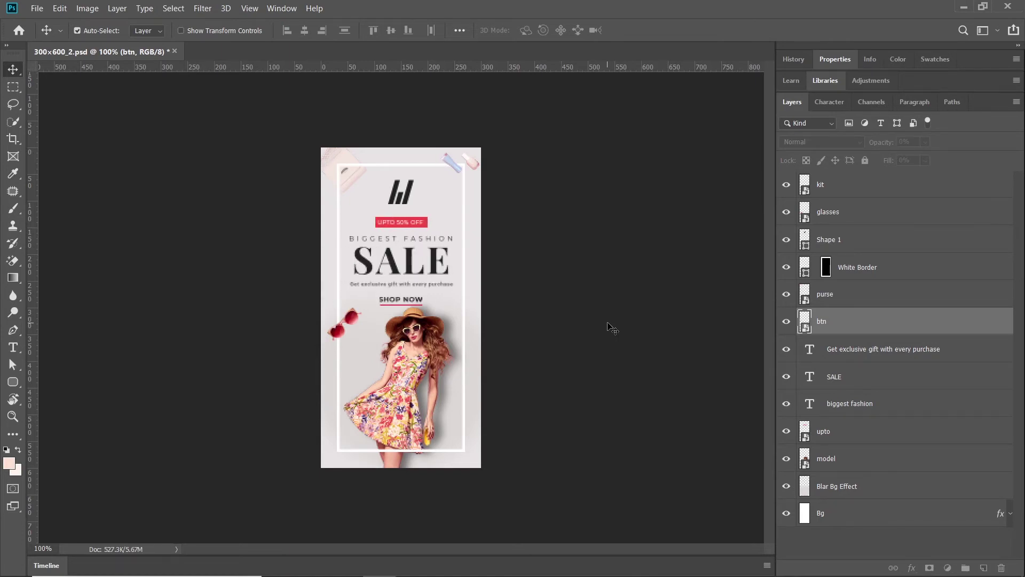
click(47, 565)
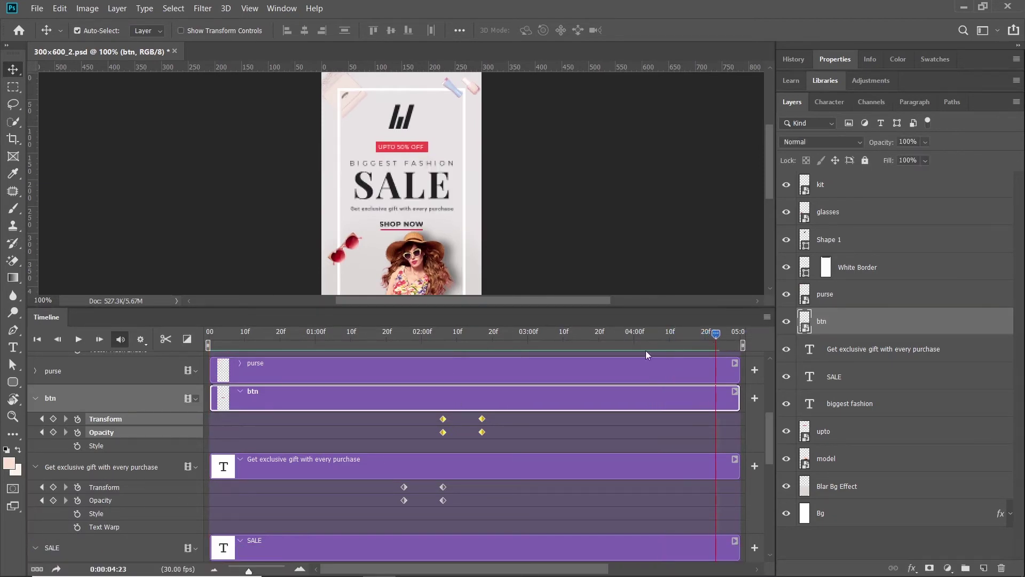
key(space)
- Enable Transform keyframing on the purse layer at 0:00:00:00 and add a second Transform keyframe at 0:00:04:29
key(Home)
scroll(390, 170, up, 1)
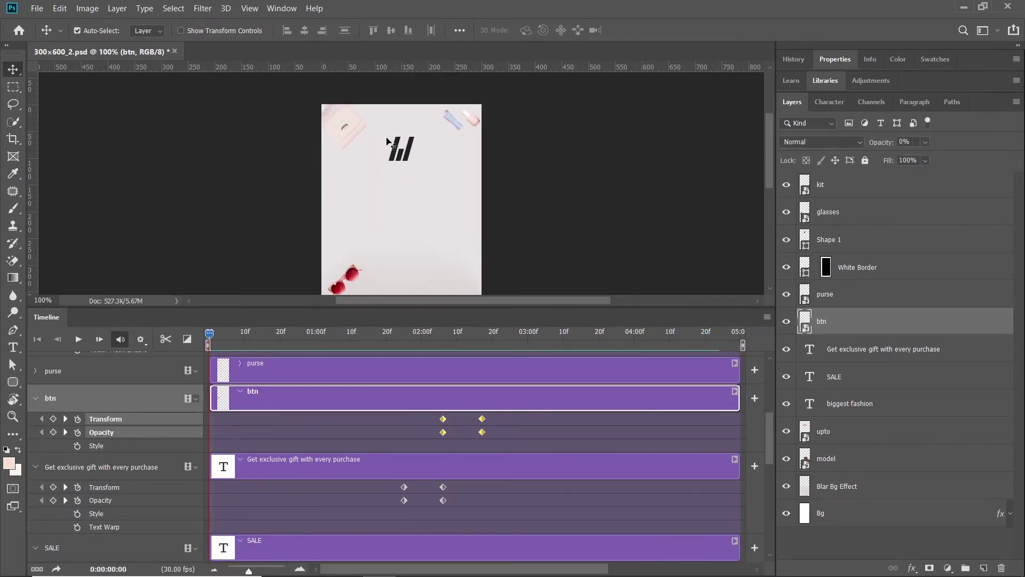
click(344, 131)
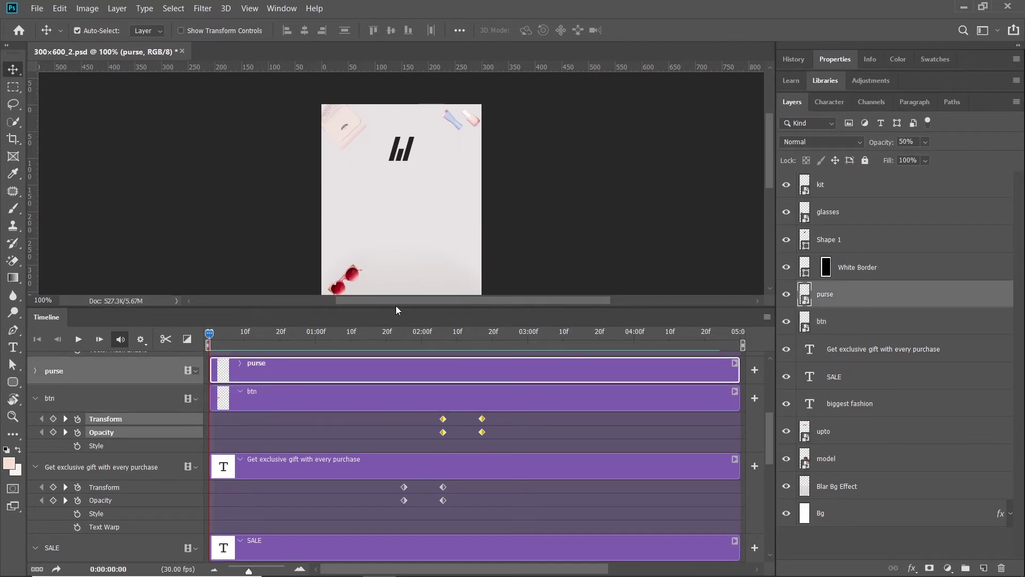
click(36, 370)
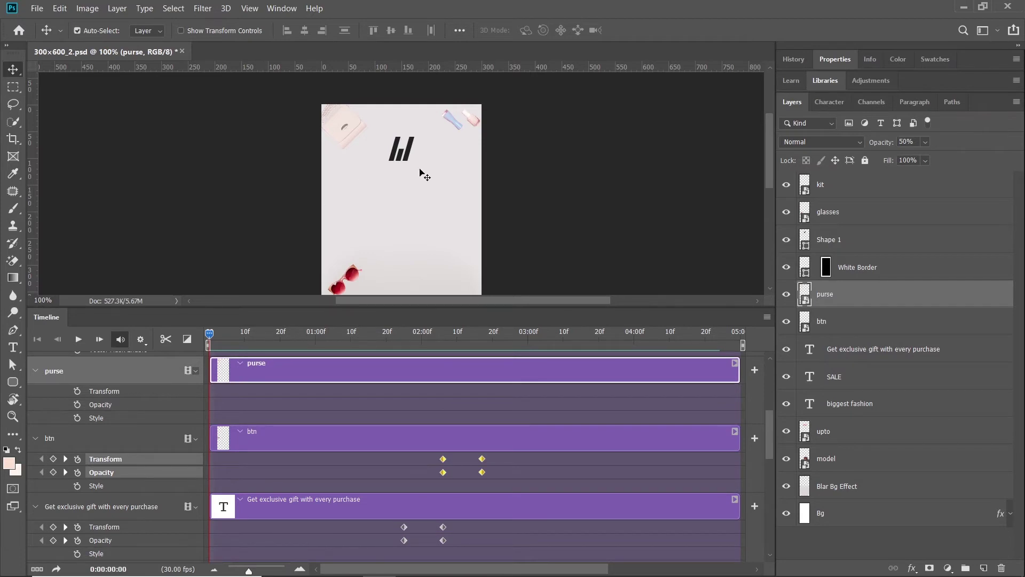
click(77, 393)
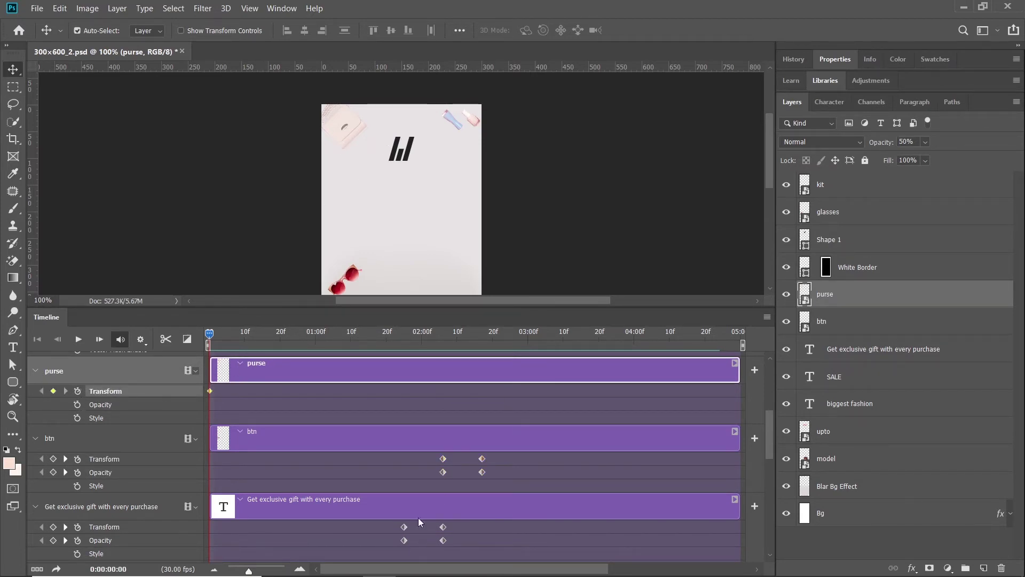
drag(339, 569, 405, 569)
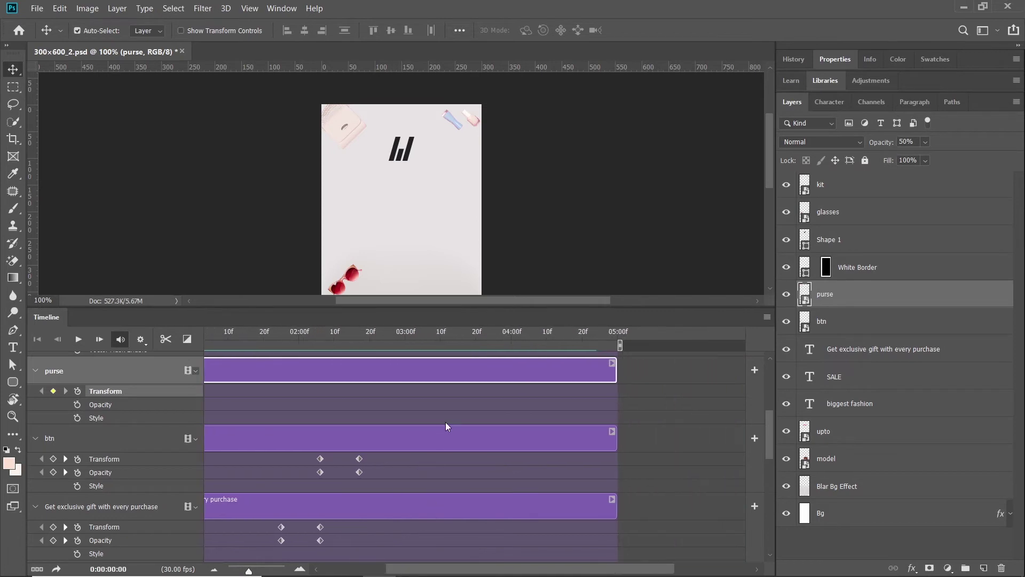
drag(597, 335, 614, 334)
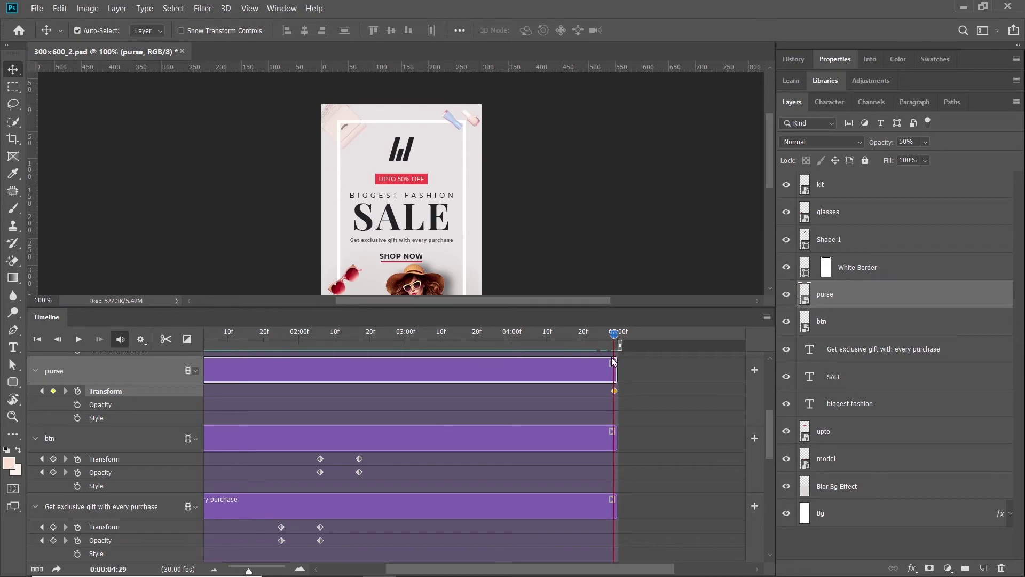
drag(420, 568, 354, 561)
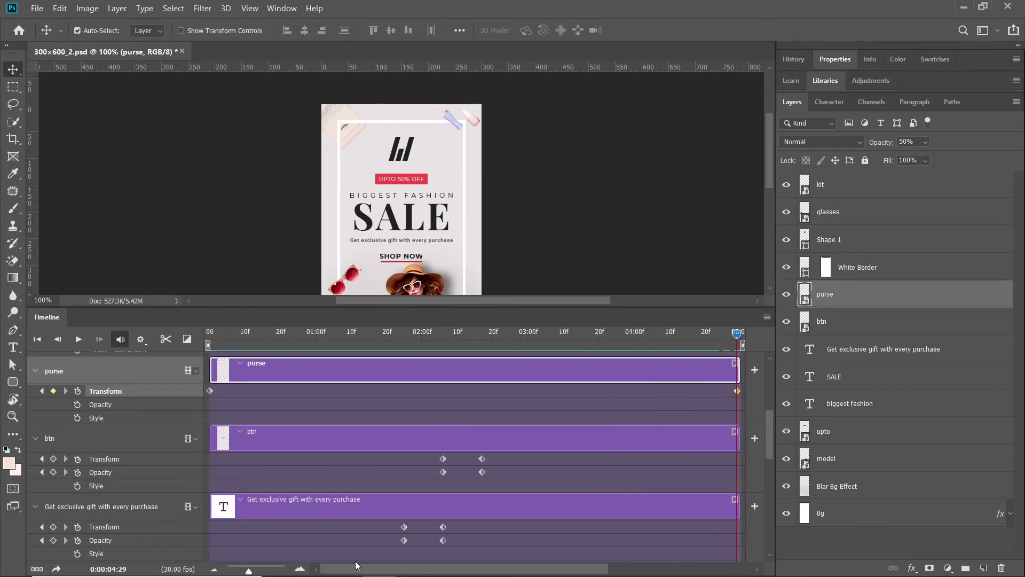
- At 0:00:00:00, move the purse diagonally outward almost off the banner's upper-left corner and check its motion up to 0:00:00:25
drag(242, 335, 209, 335)
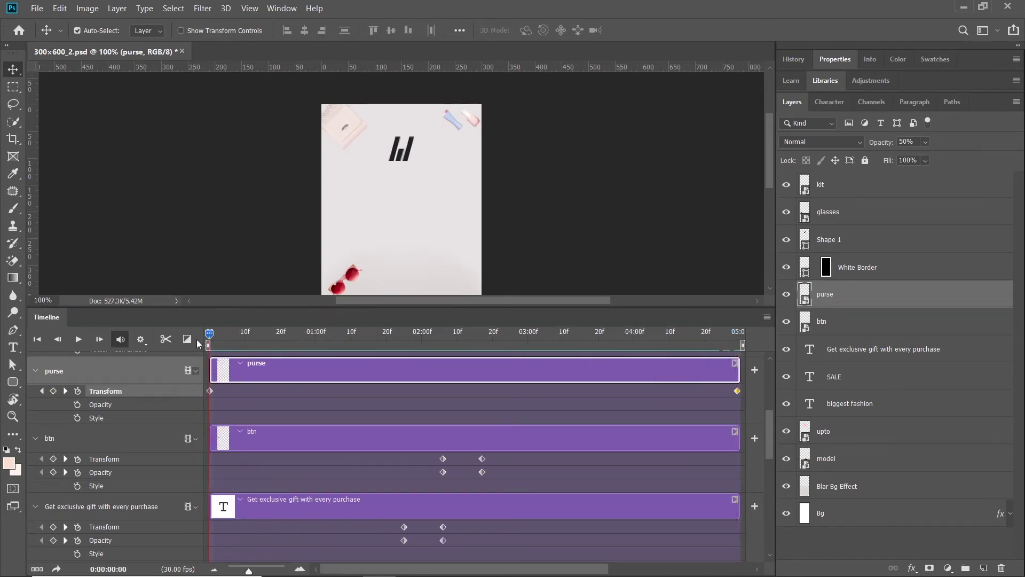
scroll(402, 137, up, 2)
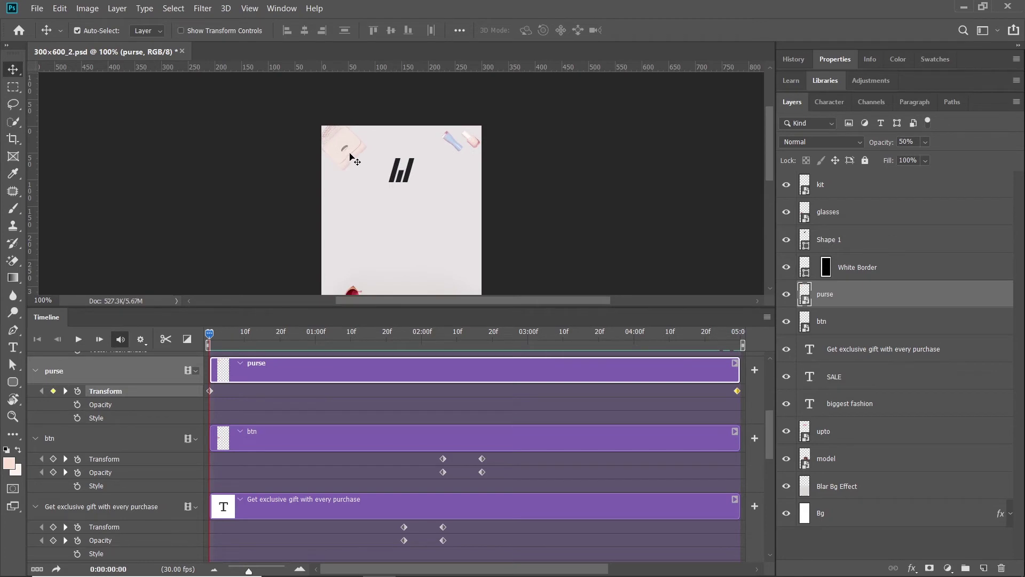
drag(350, 155, 323, 130)
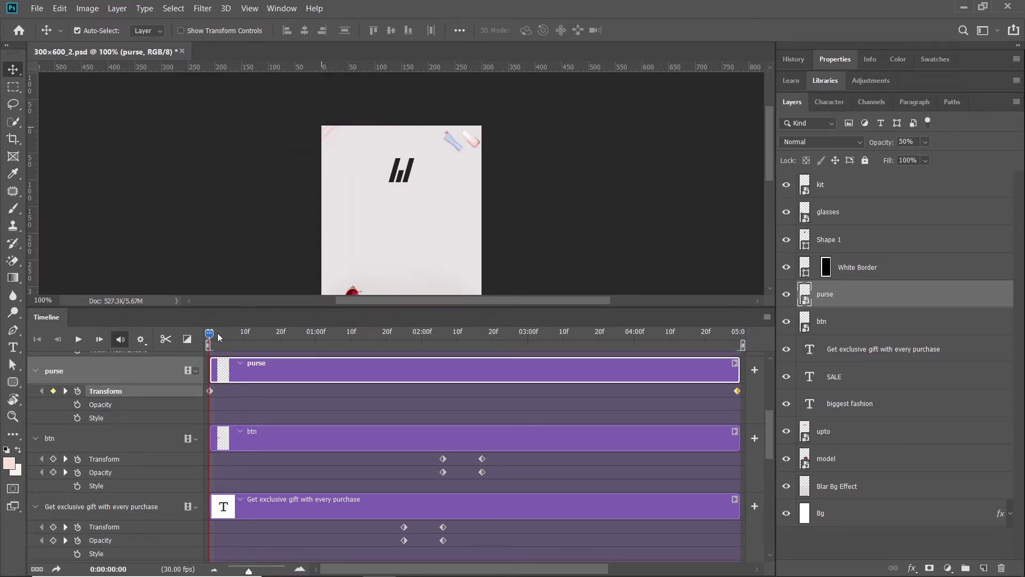
drag(217, 332, 298, 344)
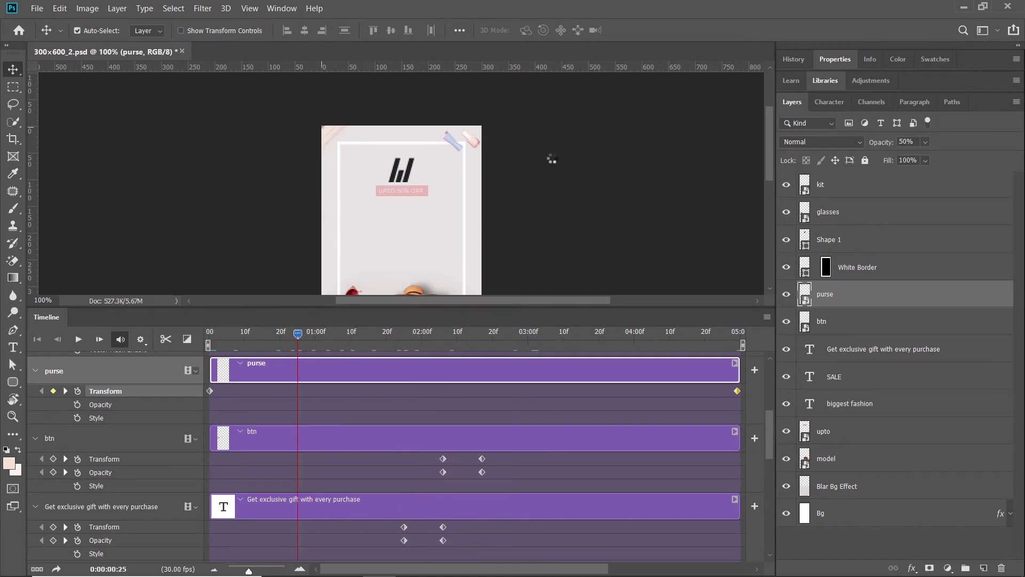
- Show the kit layer's animation properties and enable its Transform keyframing at 0:00:00:00
click(473, 145)
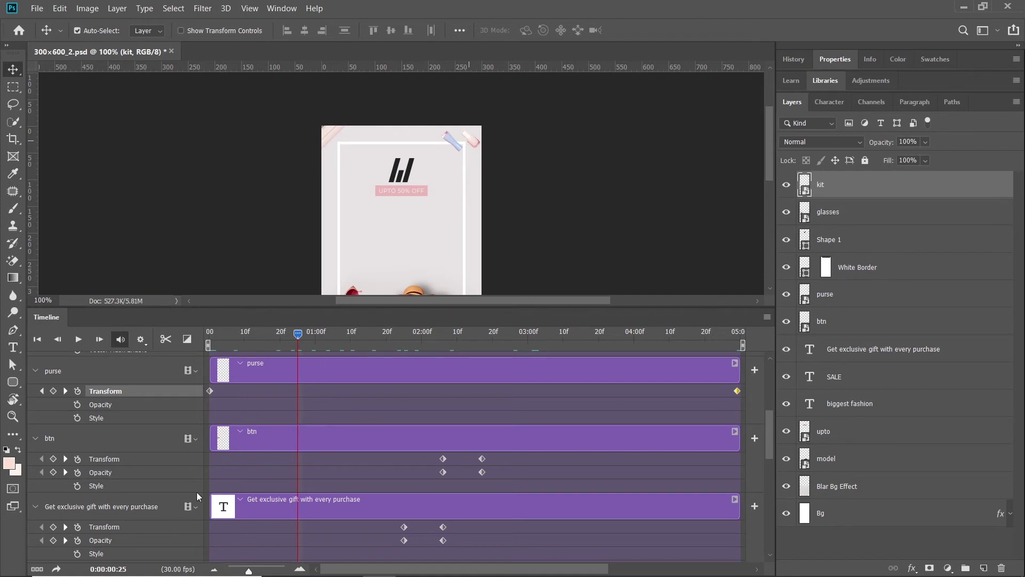
scroll(284, 451, up, 3)
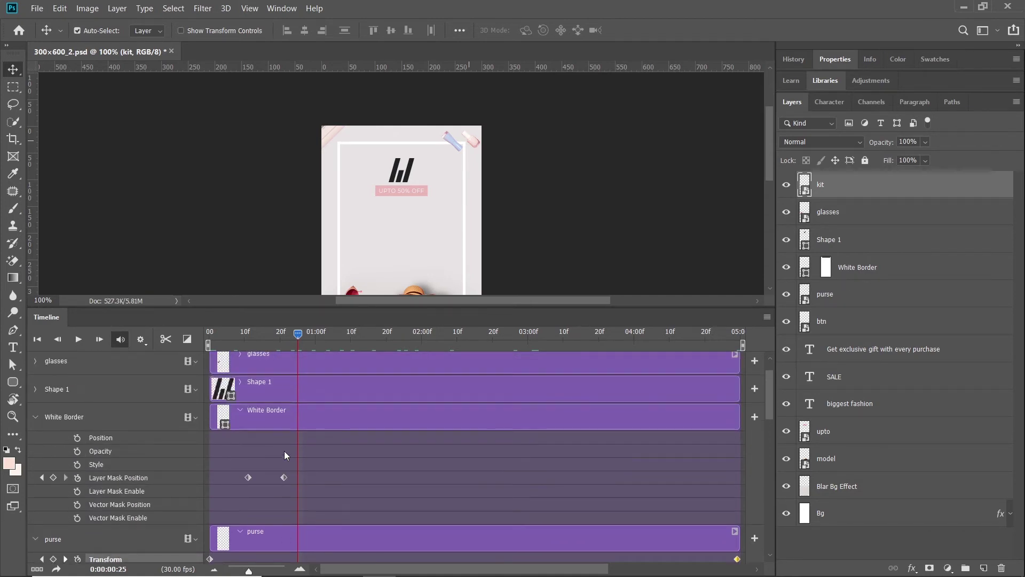
scroll(283, 374, up, 2)
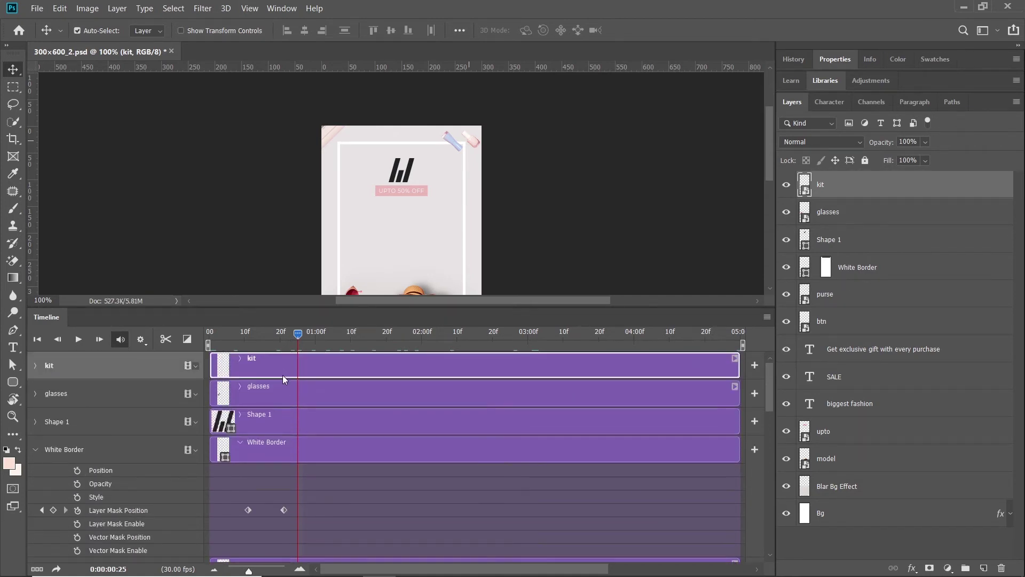
click(37, 366)
drag(297, 337, 190, 342)
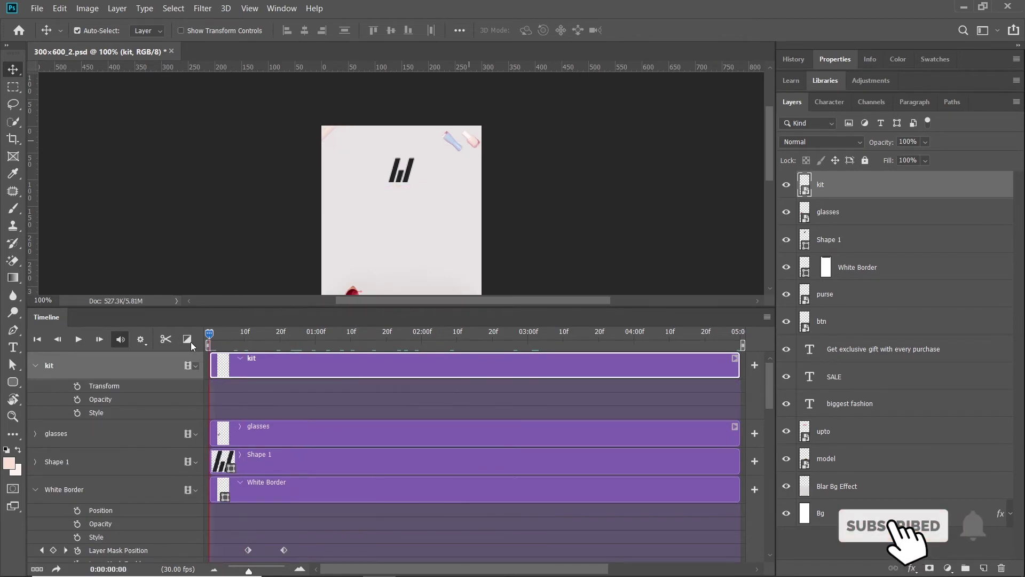
click(78, 386)
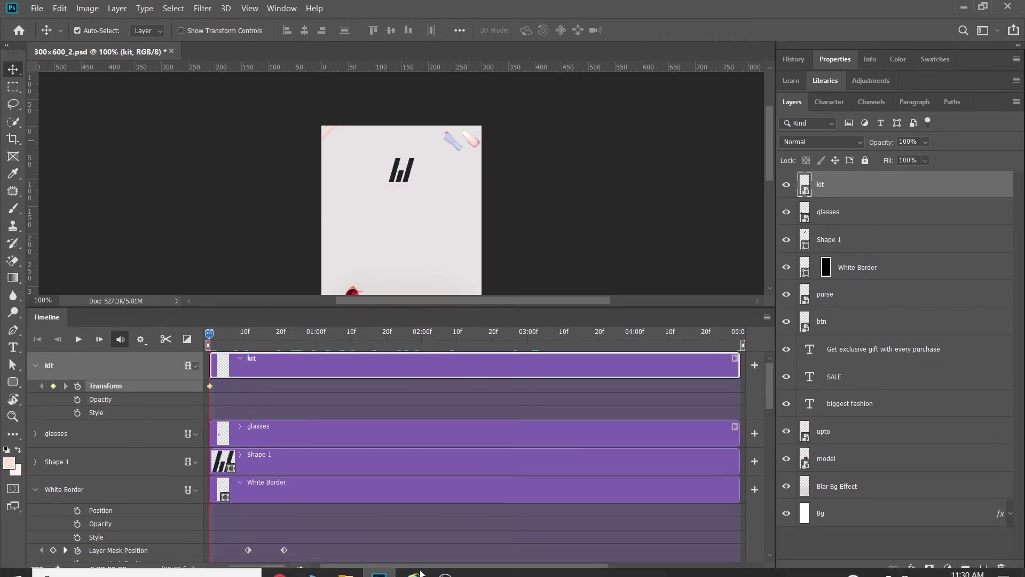
- Add a Transform keyframe to the kit layer at 0:00:04:29 and show the glasses layer's animation properties
drag(450, 569, 544, 569)
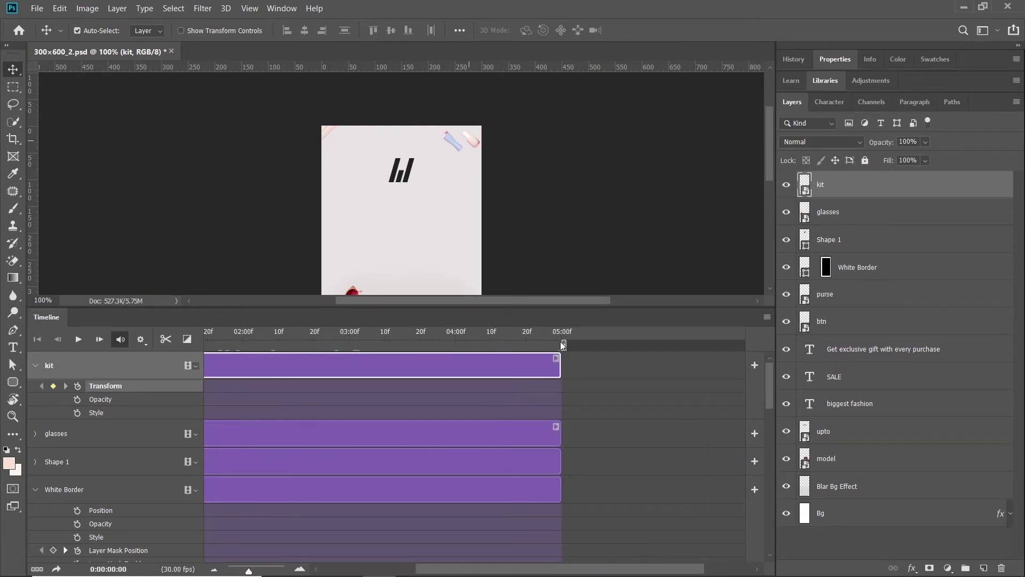
click(555, 332)
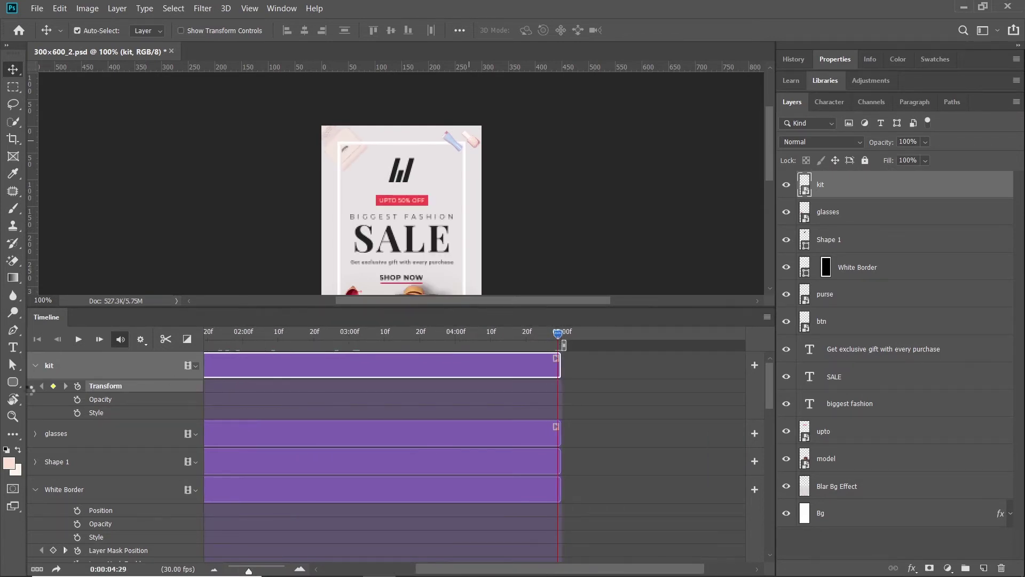
click(36, 437)
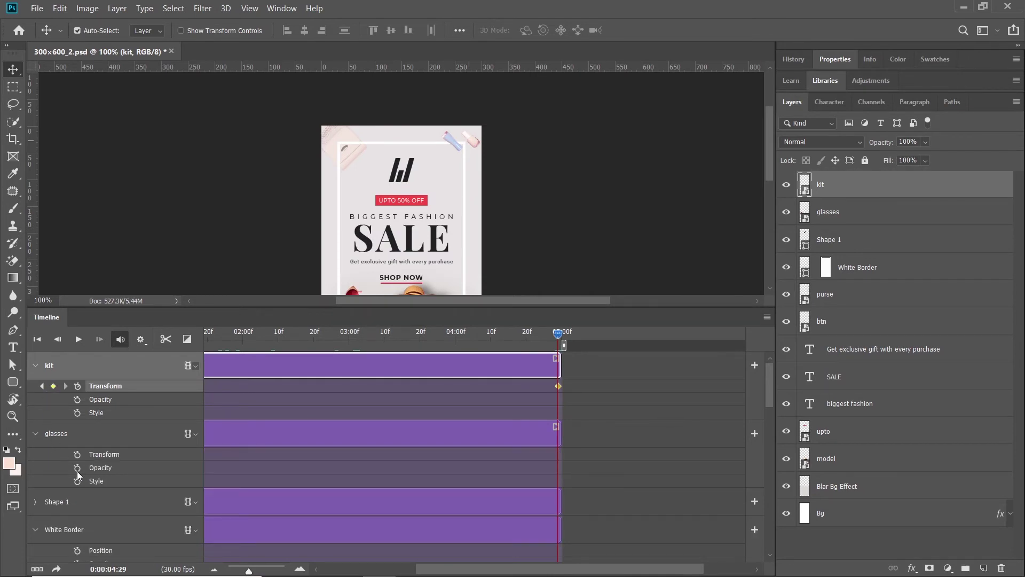
- Enable Transform keyframing on the glasses layer at 0:00:04:29 and add a second Transform keyframe at 0:00:00:00
click(77, 454)
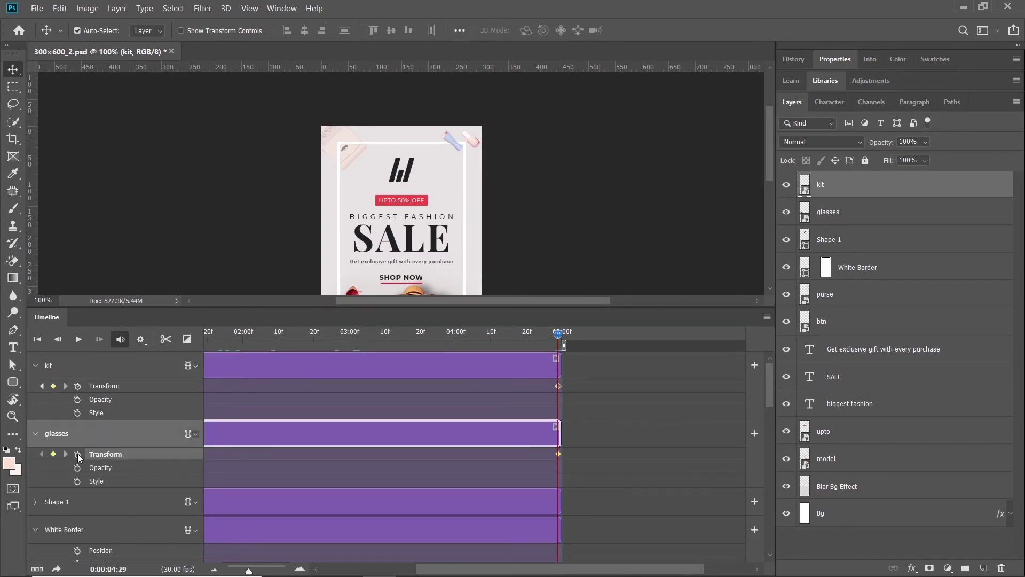
drag(480, 573, 312, 558)
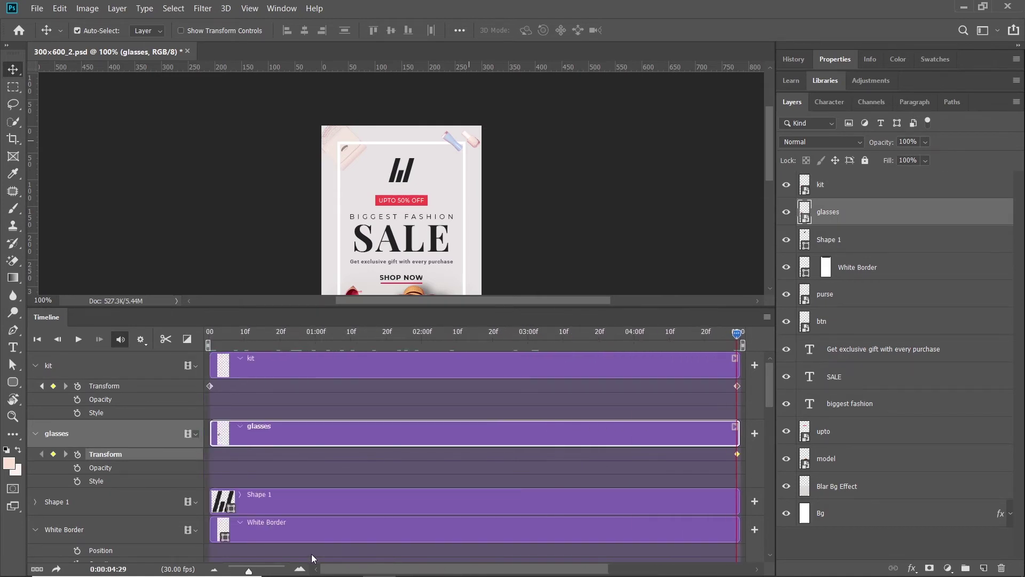
drag(737, 335, 209, 335)
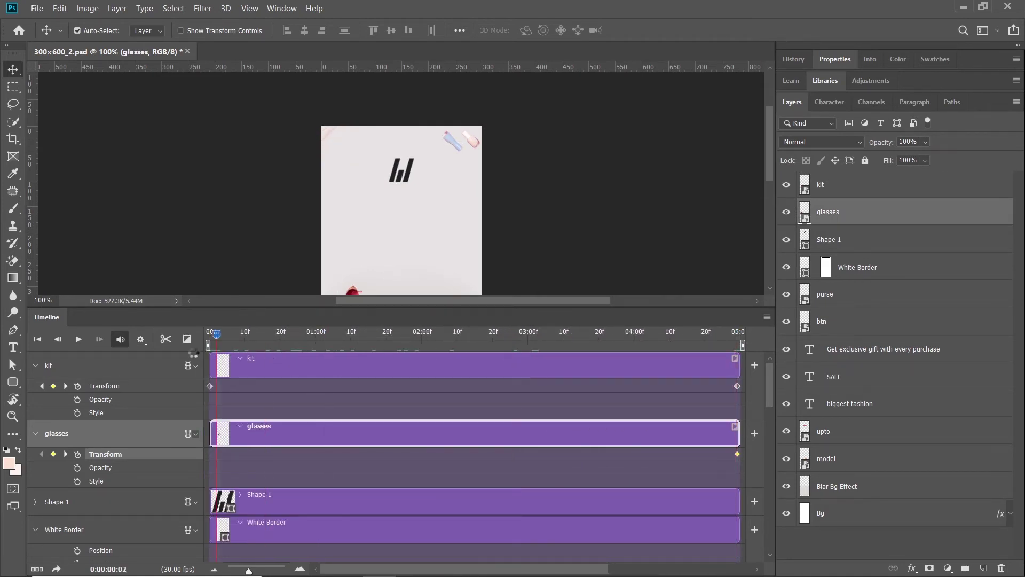
click(54, 454)
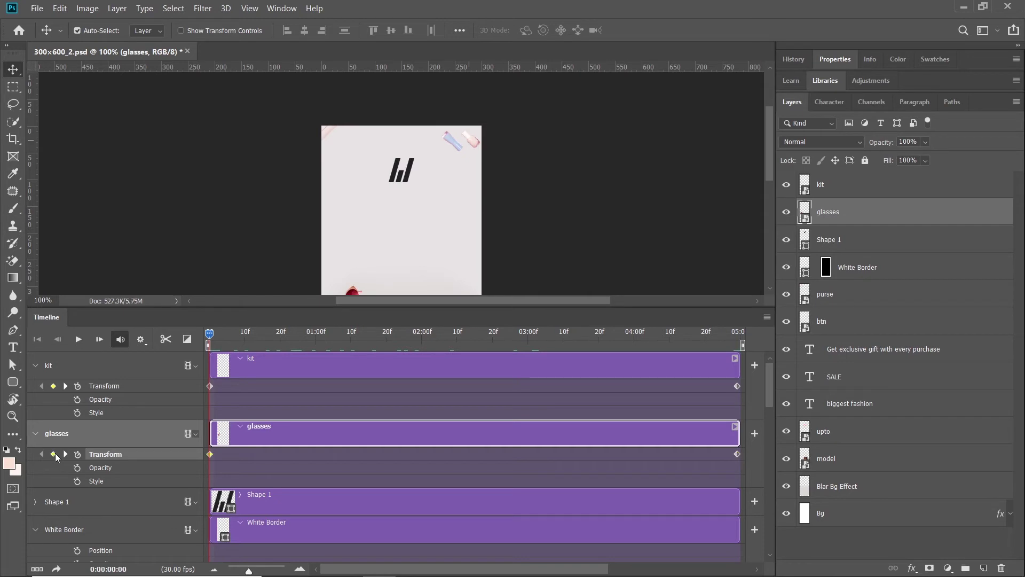
- At 0:00:00:00, move the kit sideways off the banner's right edge and the glasses straight up, checking the motion to 0:00:00:23
click(455, 146)
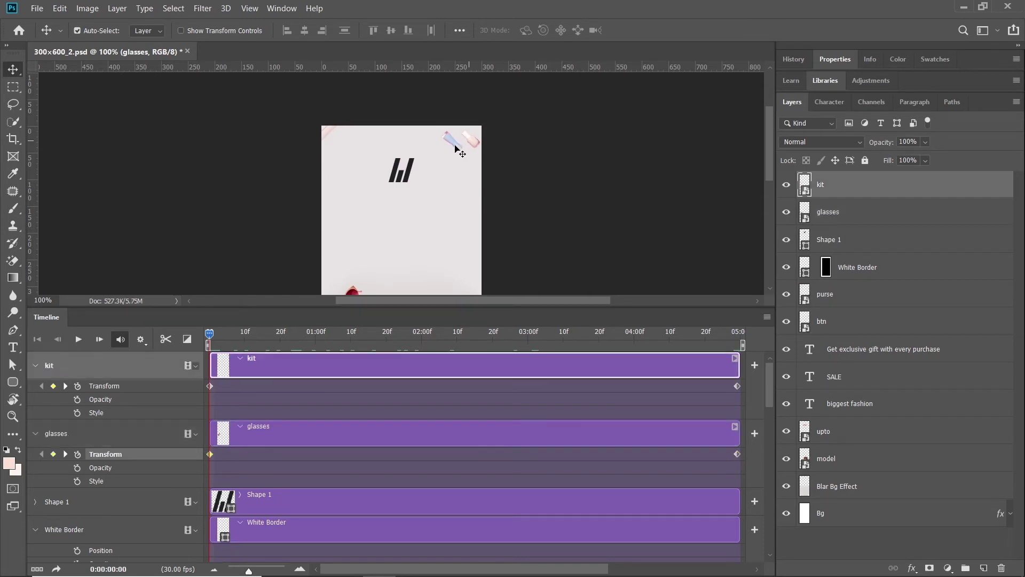
drag(455, 145, 505, 147)
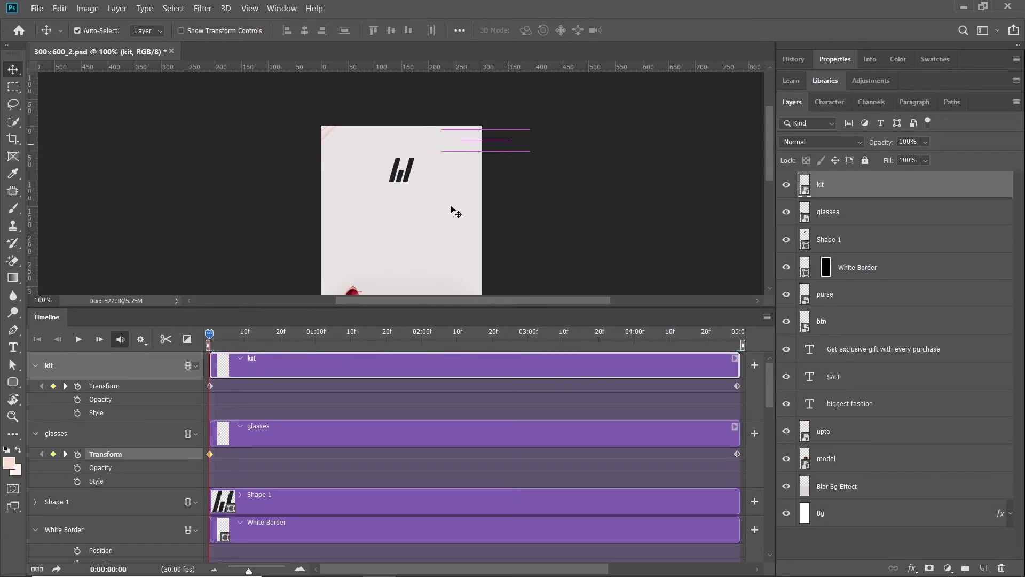
scroll(427, 219, down, 2)
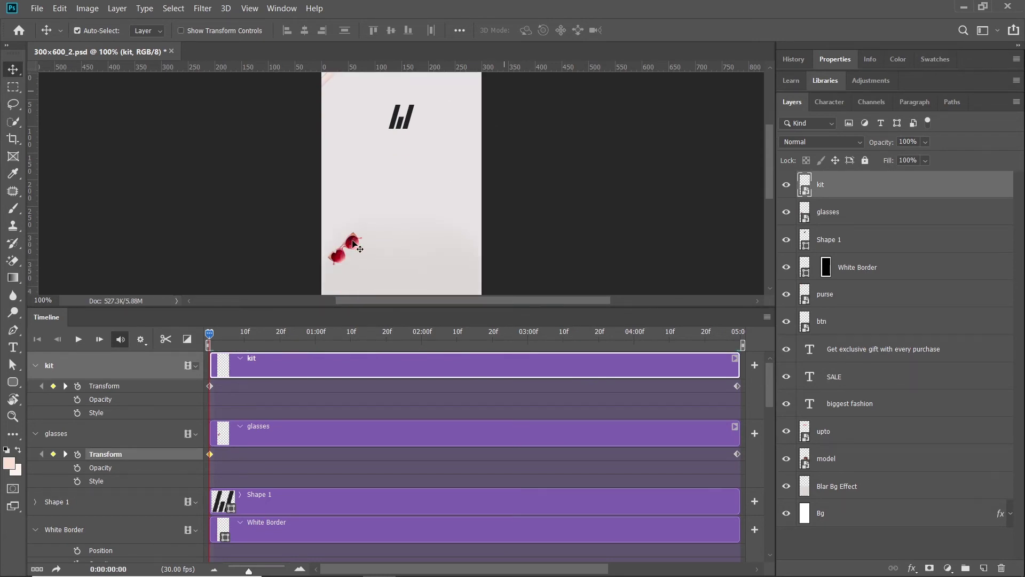
drag(353, 243, 353, 201)
scroll(462, 199, down, 4)
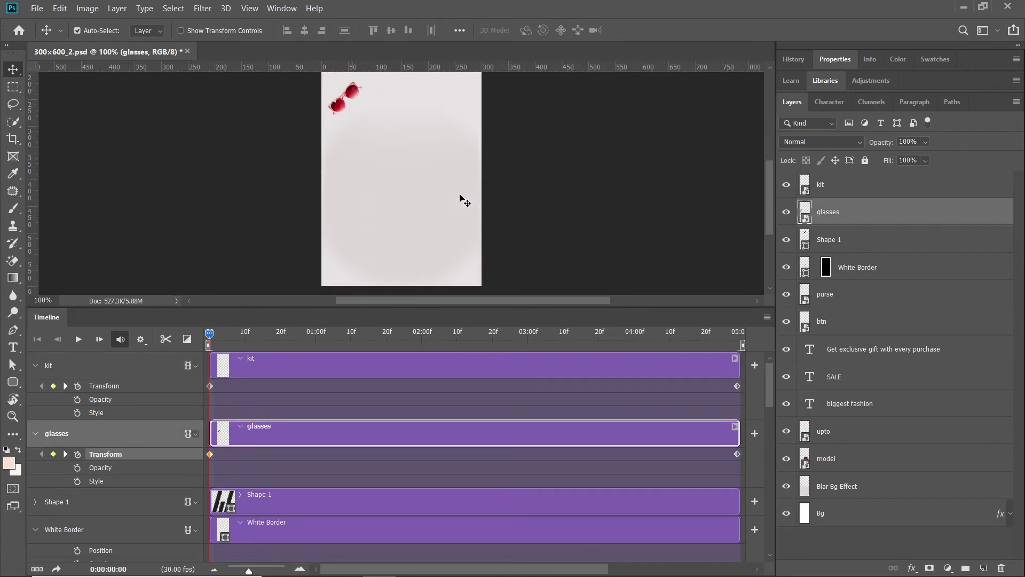
scroll(462, 199, up, 4)
drag(352, 183, 351, 160)
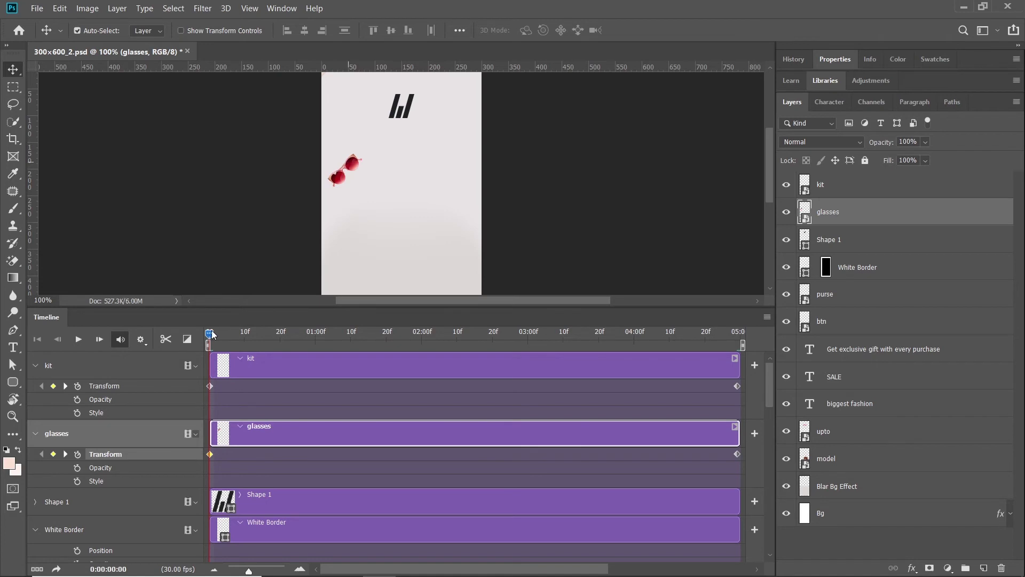
drag(212, 333, 286, 331)
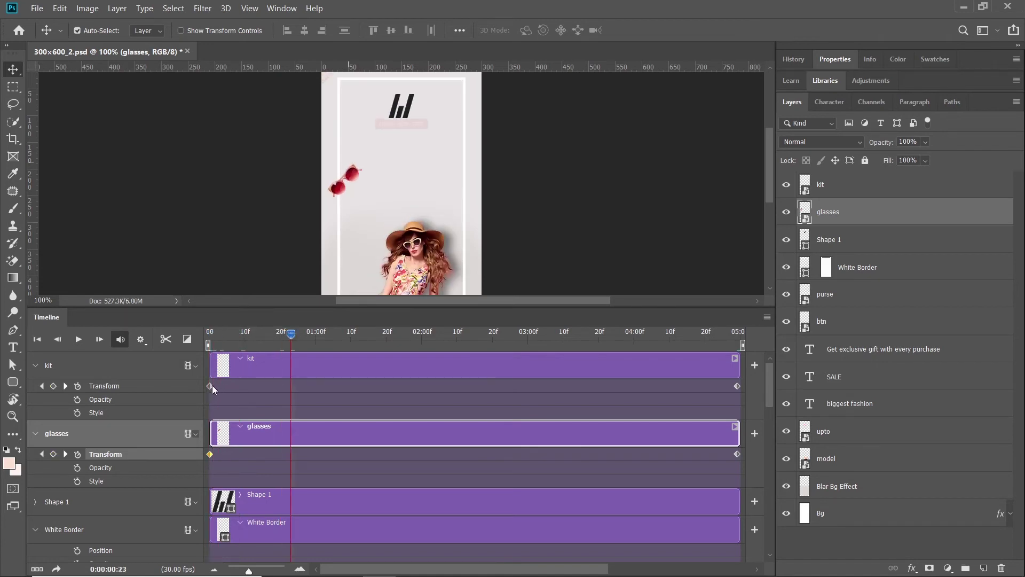
- Delay the first Transform keyframes, moving the kit's to about 0:00:01:19 and the glasses' to about 0:00:00:11
drag(211, 385, 383, 386)
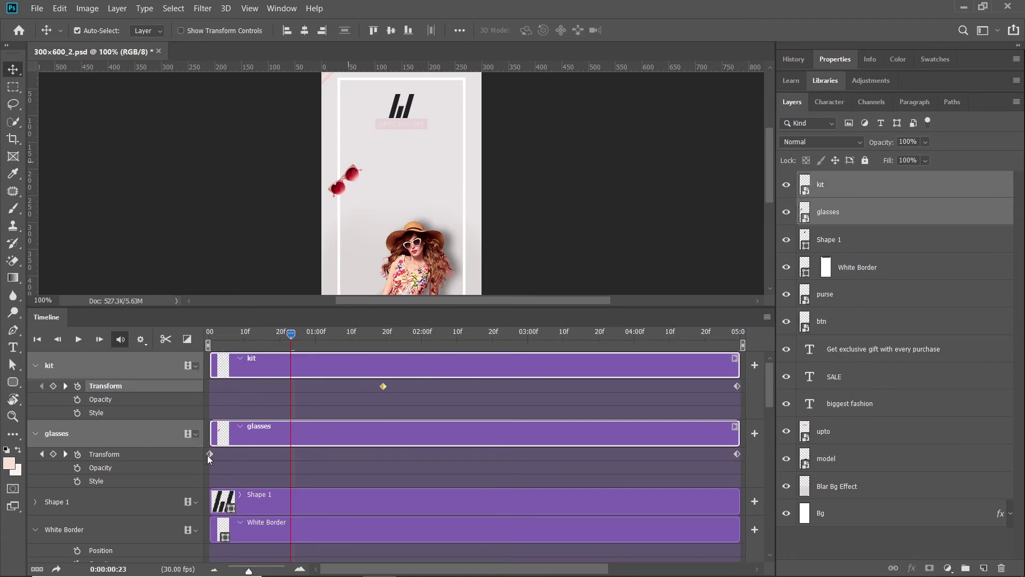
drag(209, 454, 248, 454)
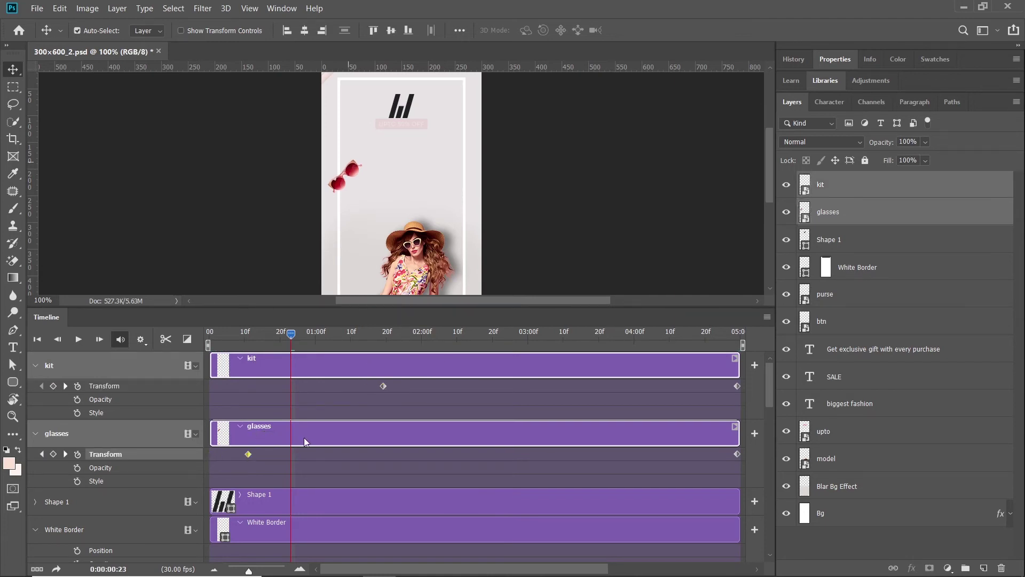
- Move the purse layer's first Transform keyframe to about 0:00:00:11, in line with White Border's first Layer Mask Position keyframe
scroll(320, 439, down, 5)
scroll(362, 434, down, 4)
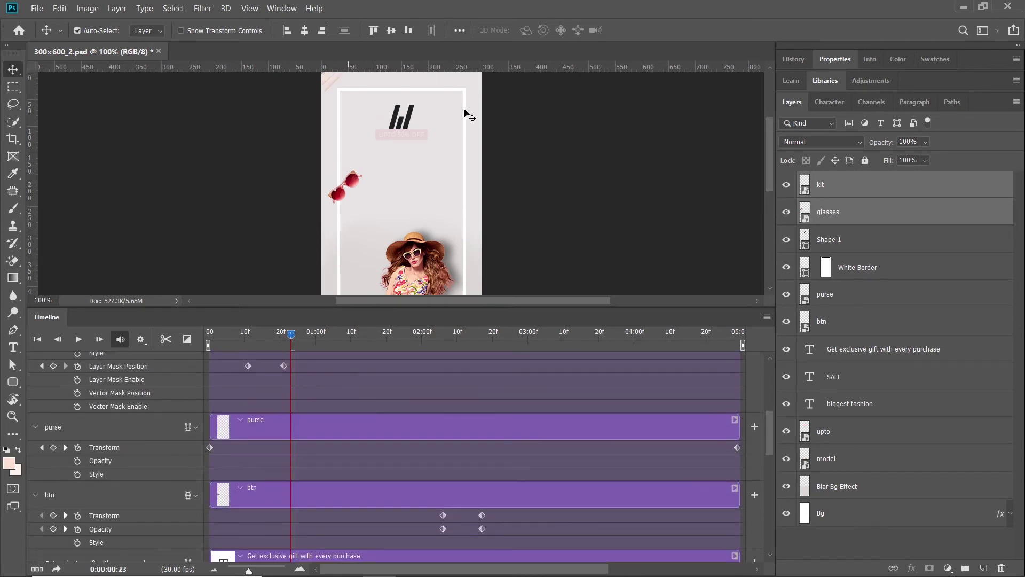
scroll(297, 445, down, 5)
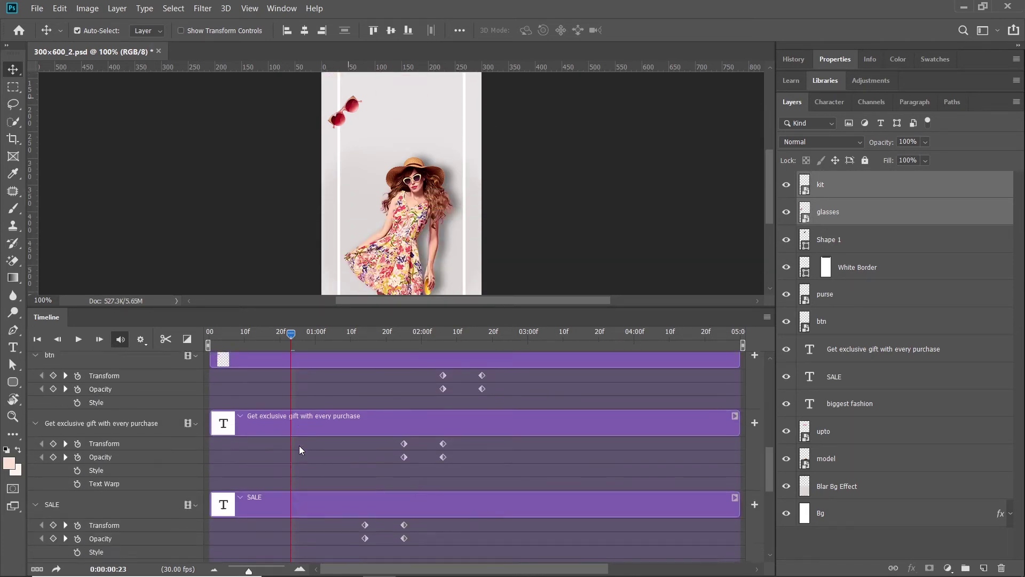
scroll(299, 445, down, 5)
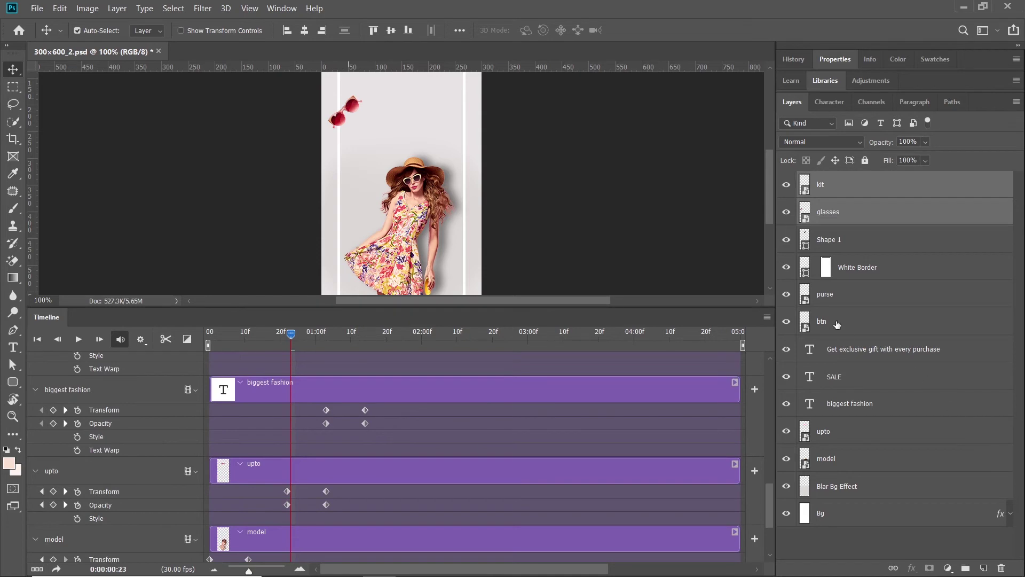
click(840, 298)
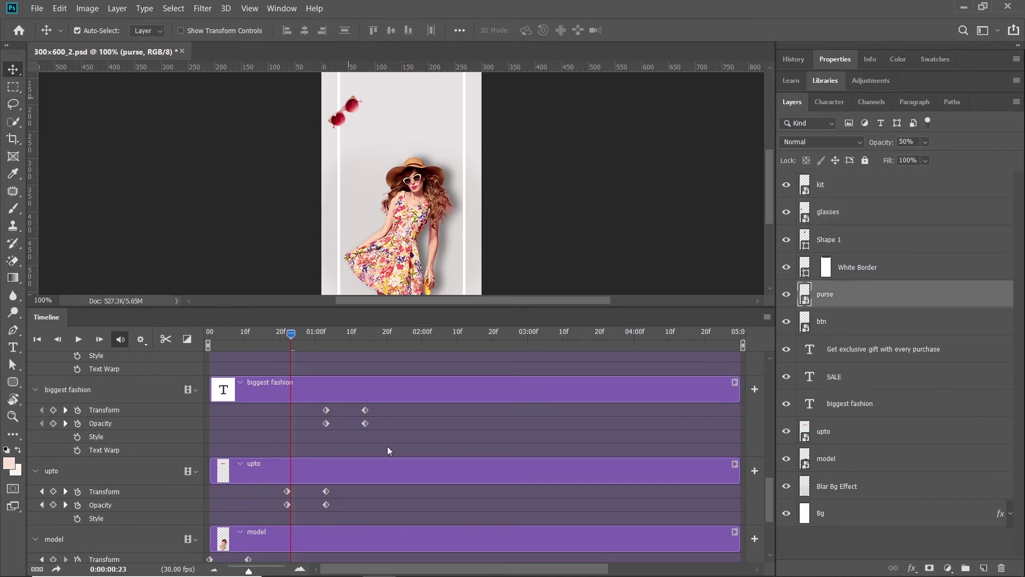
scroll(387, 446, up, 3)
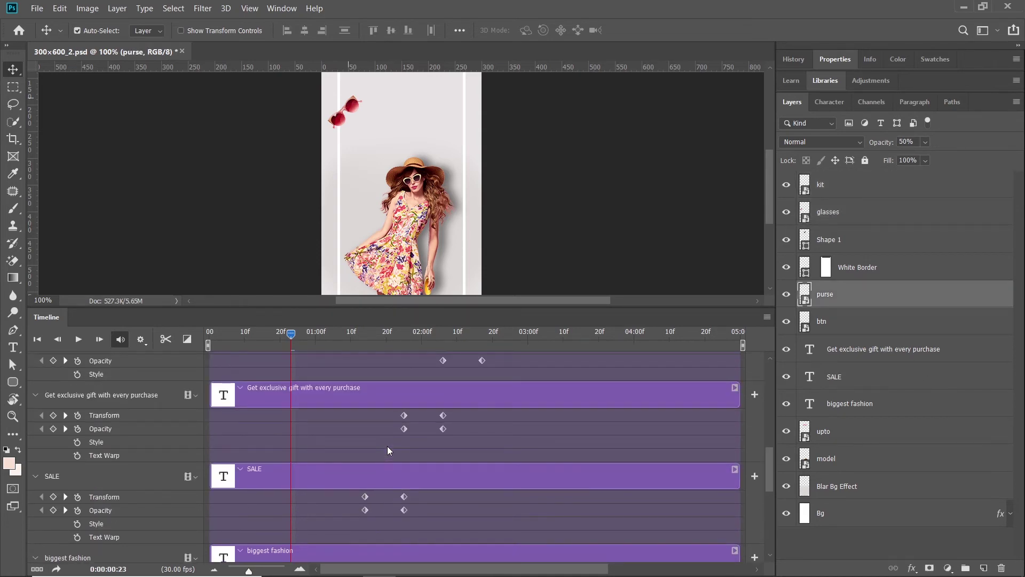
scroll(387, 447, up, 3)
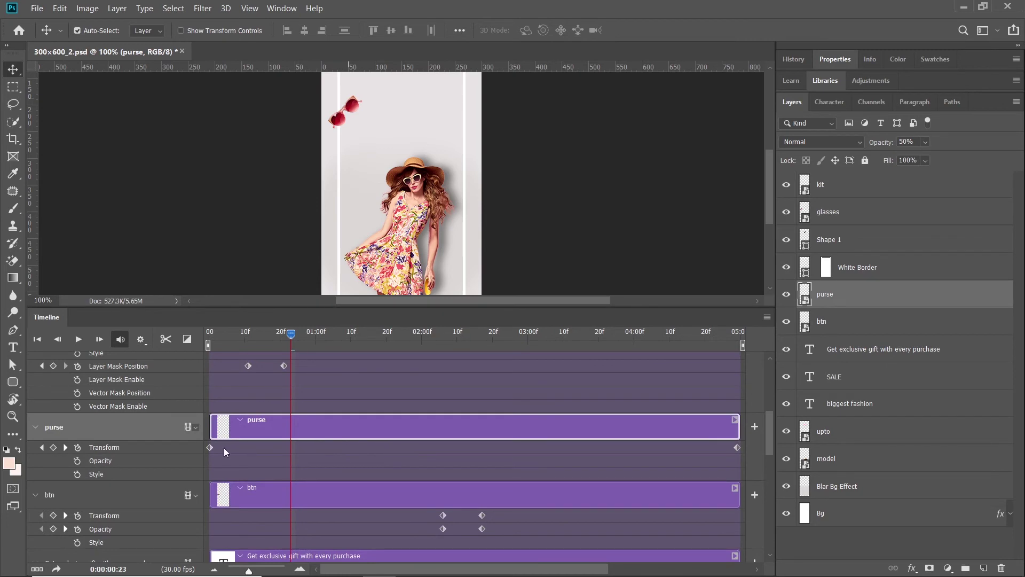
drag(213, 447, 247, 448)
- Play the complete banner animation from 0:00:00:00 with the timeline collapsed, then restore the timeline and return to the first frame
key(Home)
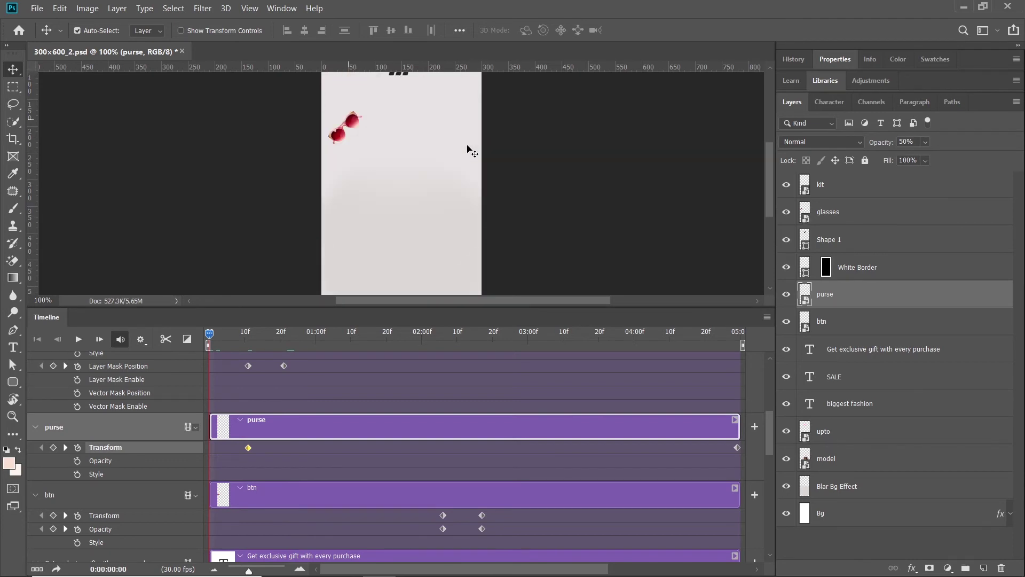
scroll(469, 151, up, 3)
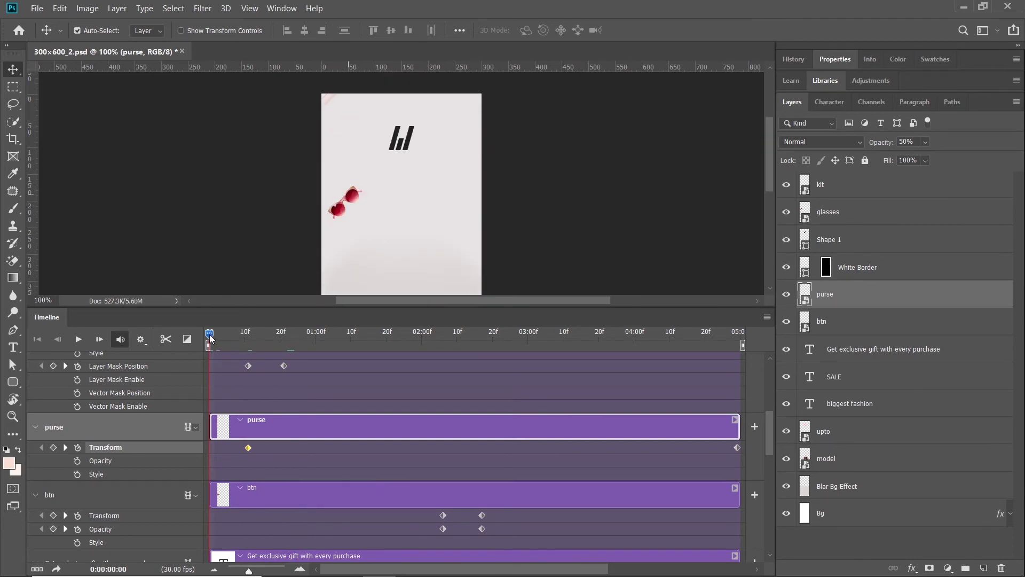
scroll(427, 220, down, 1)
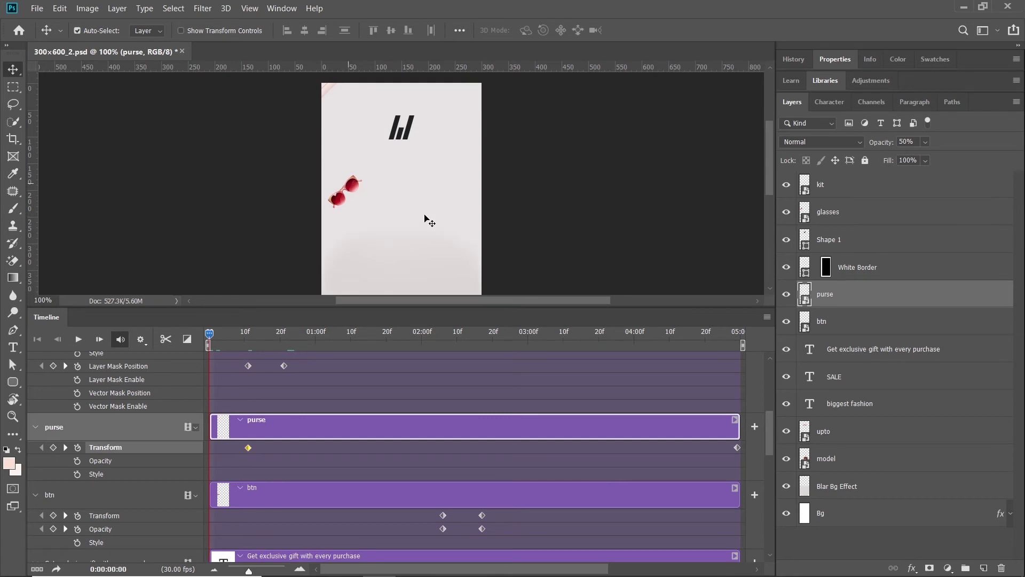
scroll(465, 220, down, 3)
scroll(206, 336, up, 5)
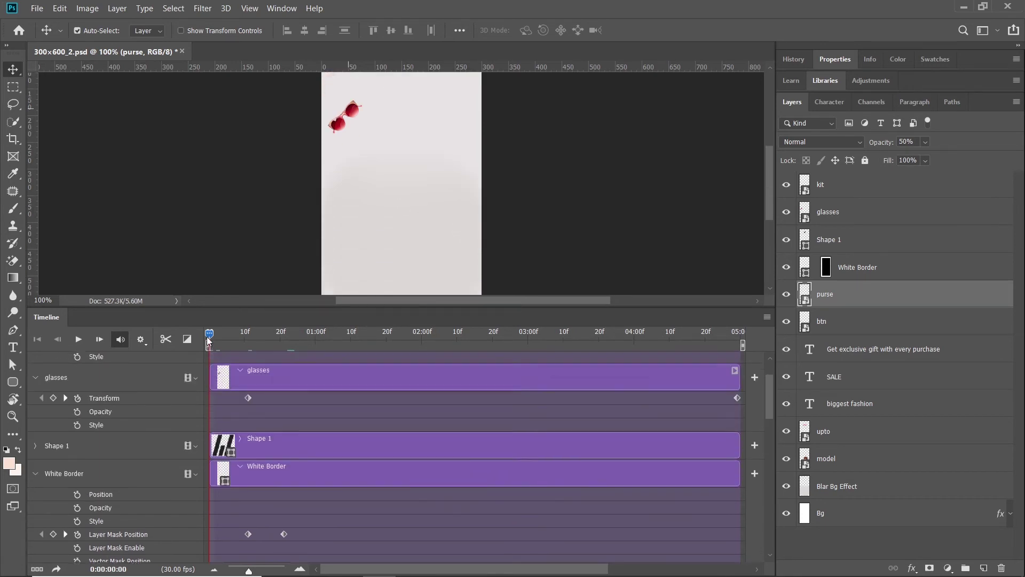
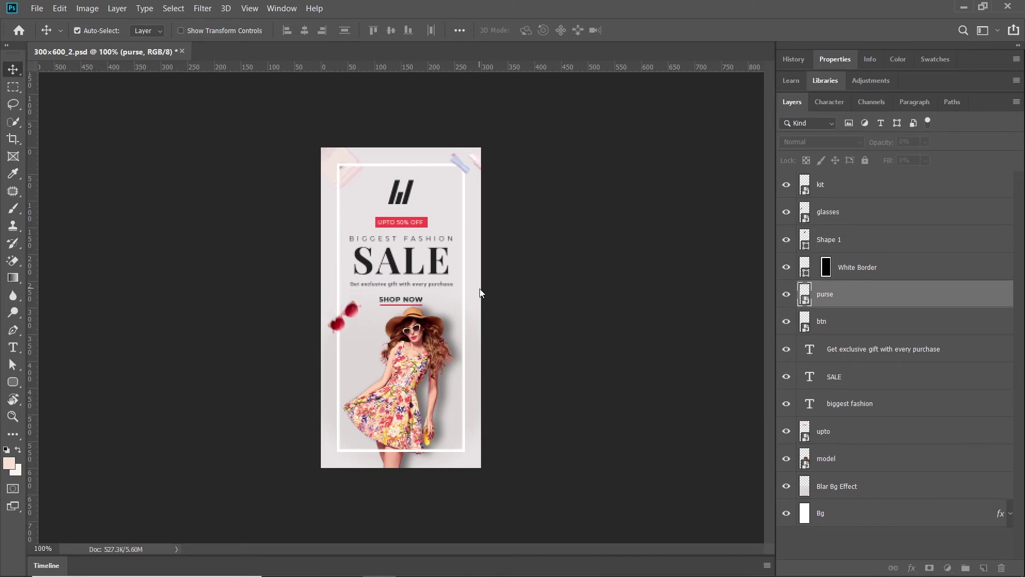
key(space)
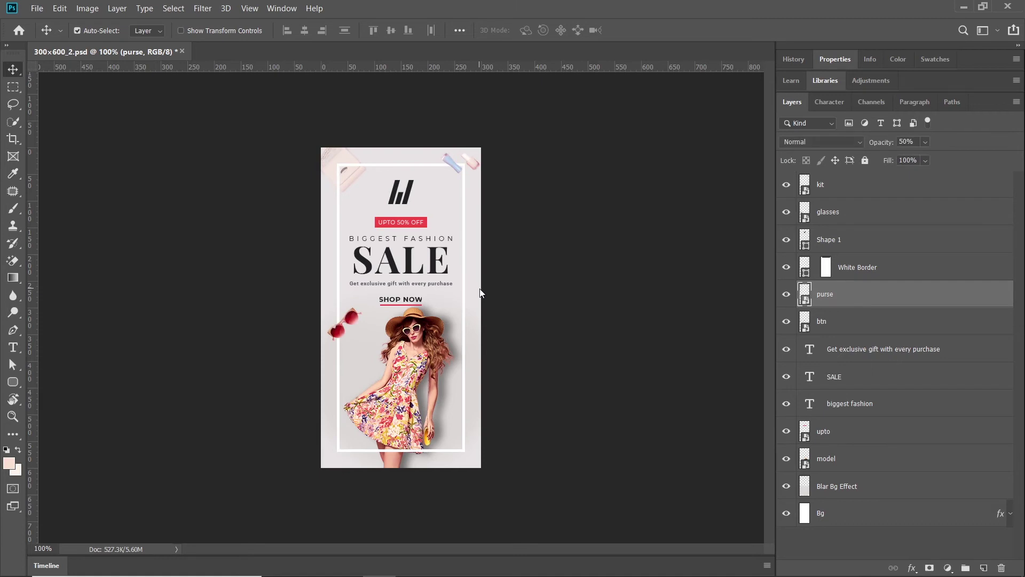
click(47, 566)
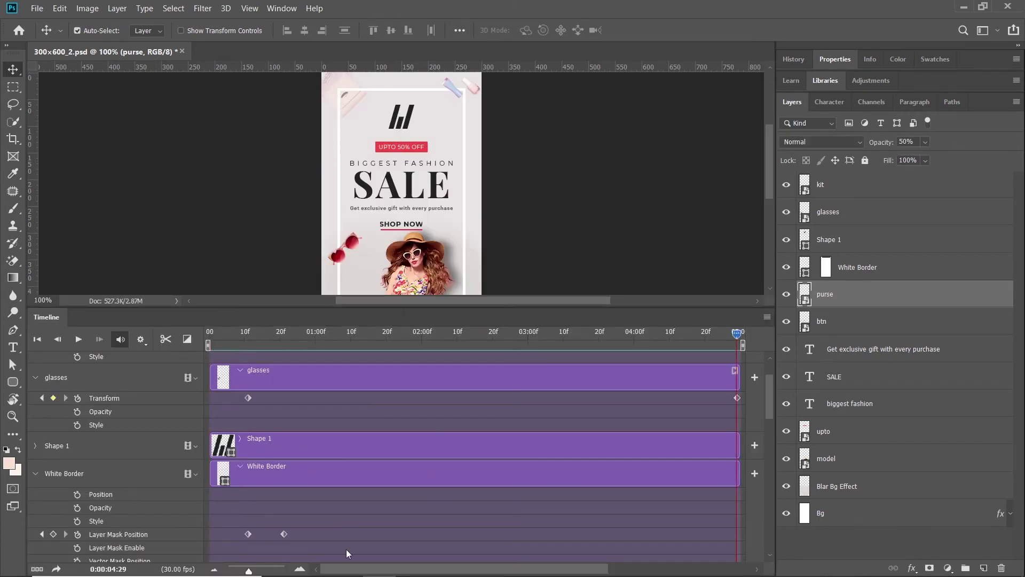
drag(737, 336, 210, 337)
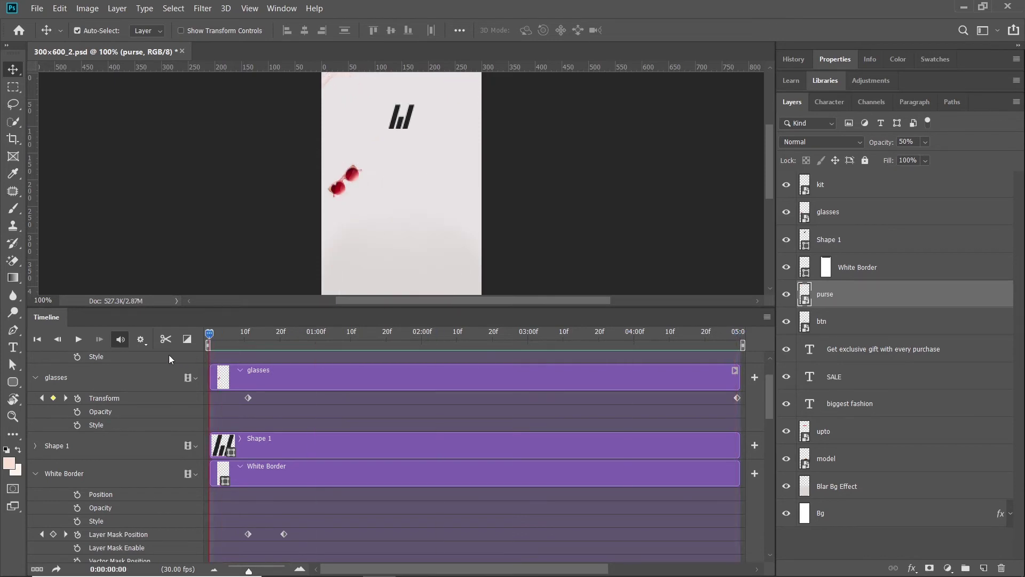
- Save the document and start a Save for Web export with GIF as the file format
key(ctrl+s)
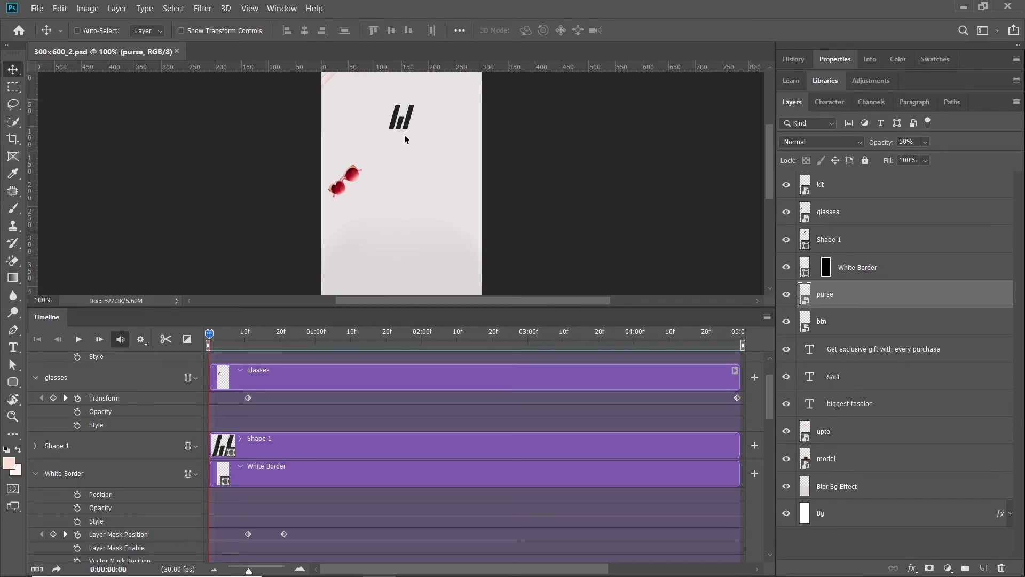
key(ctrl+alt+shift+s)
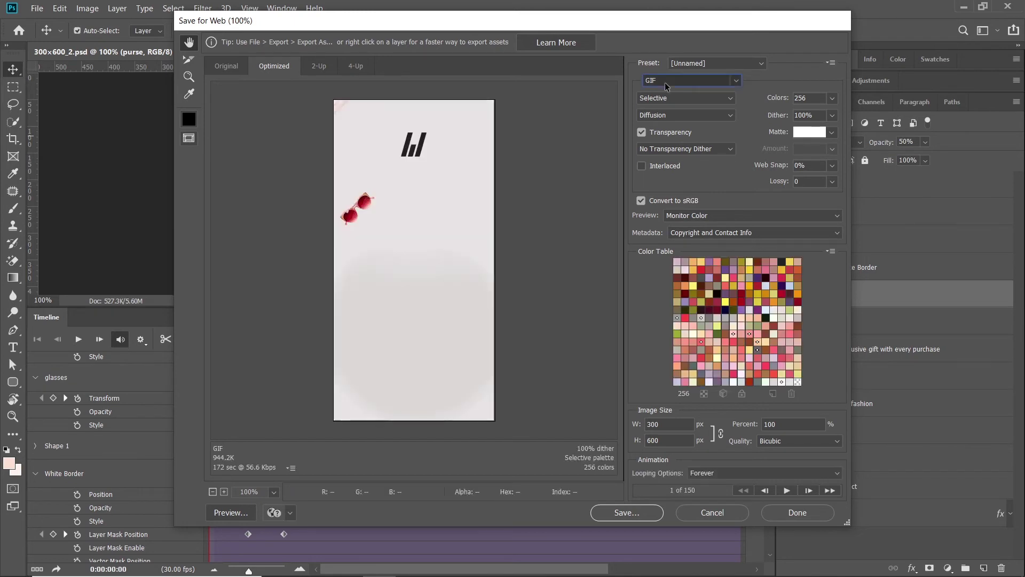
click(693, 80)
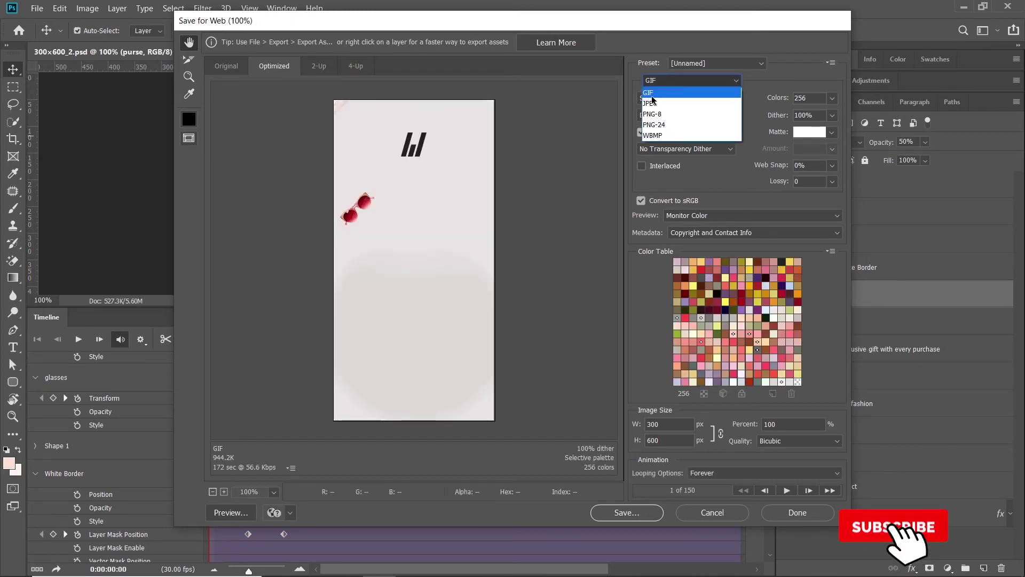
click(651, 95)
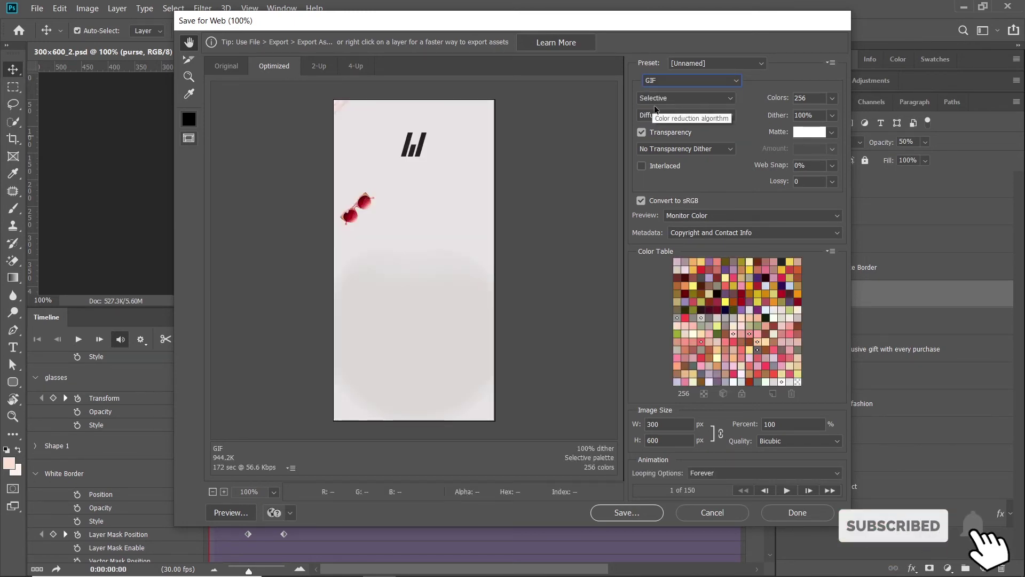
- Save the optimized GIF as 300×600_2 in the Main folder, replacing the existing file and accepting the file-name warning
click(627, 513)
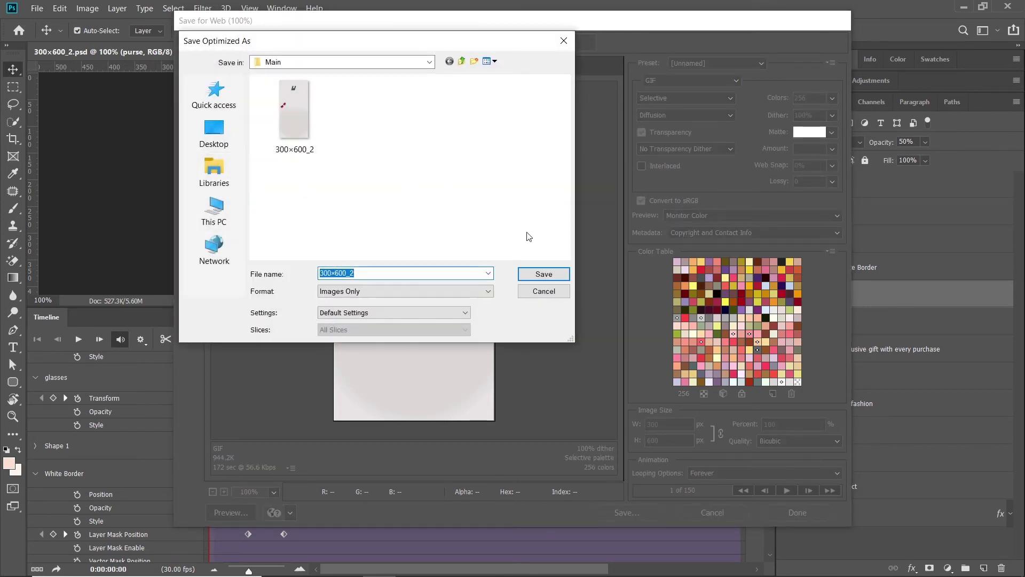
click(542, 275)
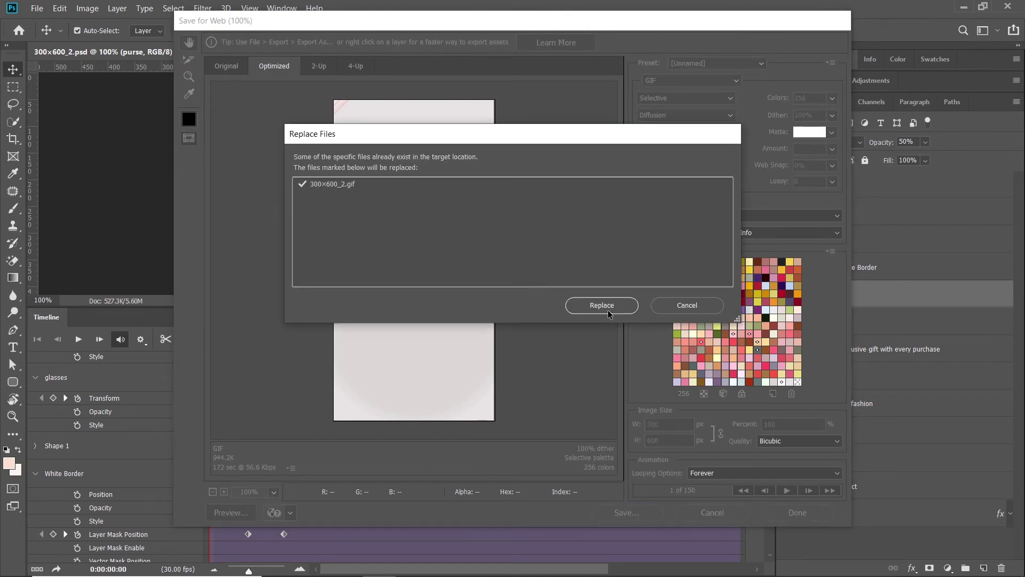
click(610, 314)
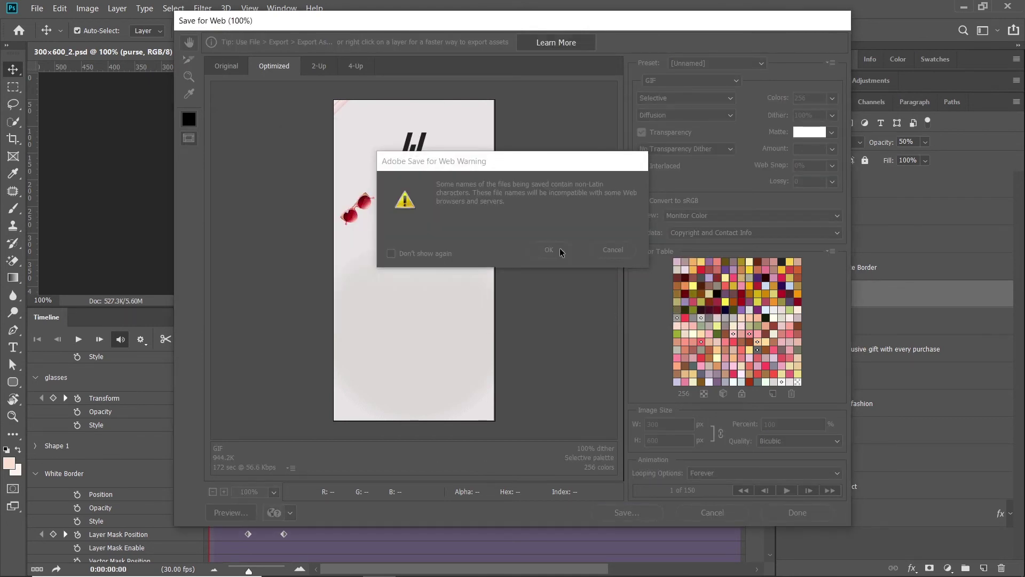
click(560, 252)
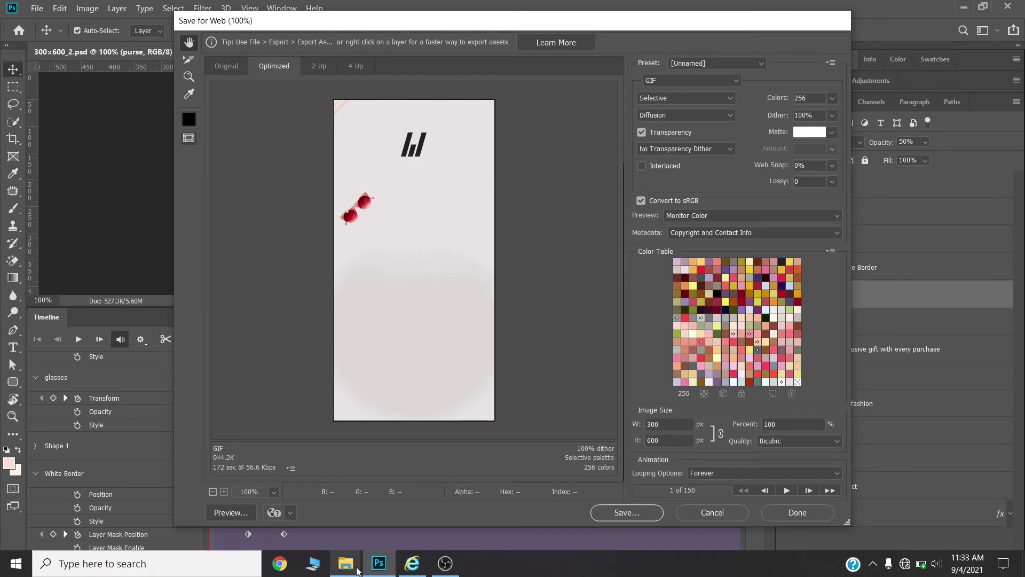
- Switch to File Explorer, open the exported 300×600_2 GIF from the Main folder in Internet Explorer, watch its animation, and minimize the browser
click(346, 564)
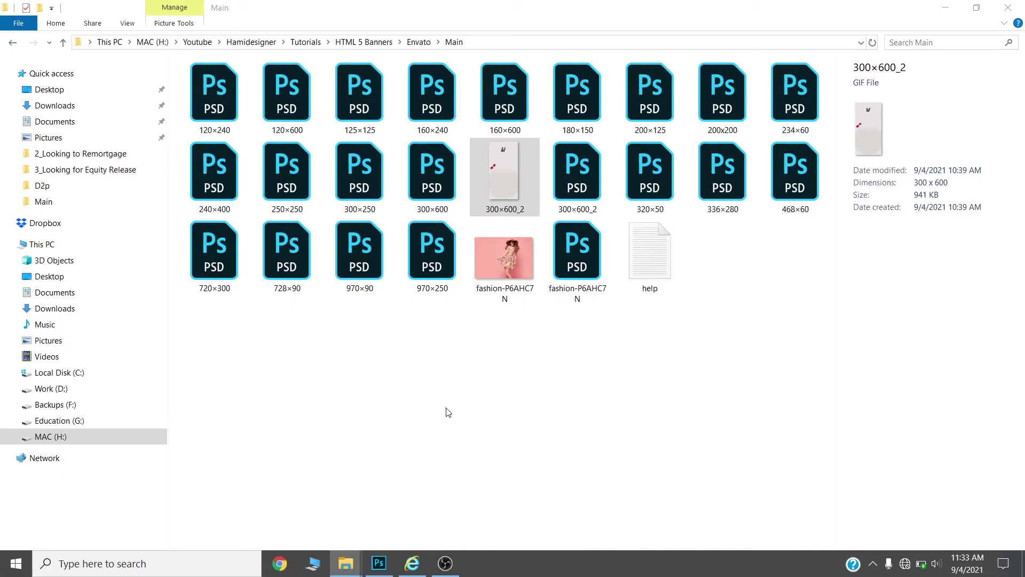
right_click(525, 209)
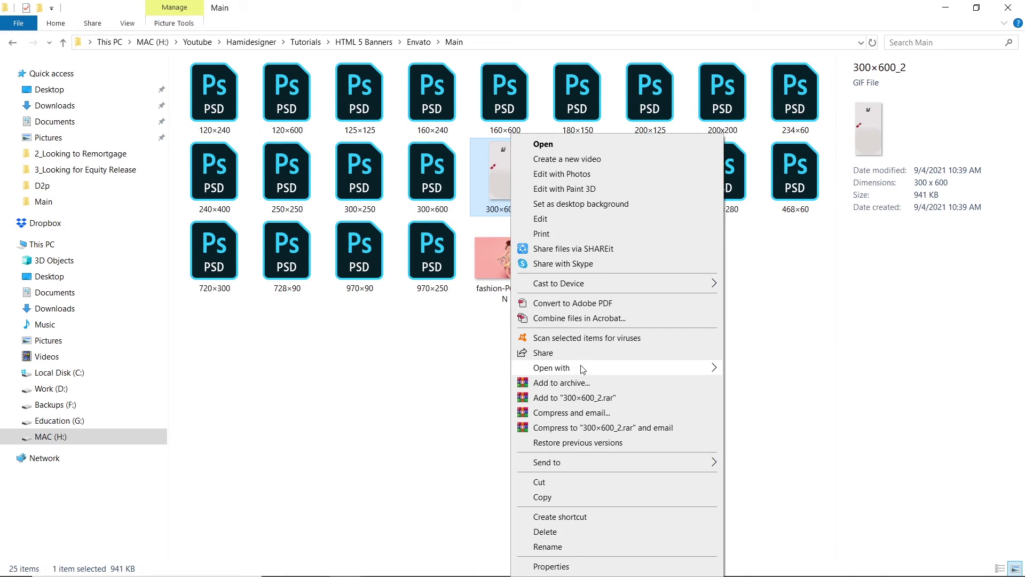
click(582, 370)
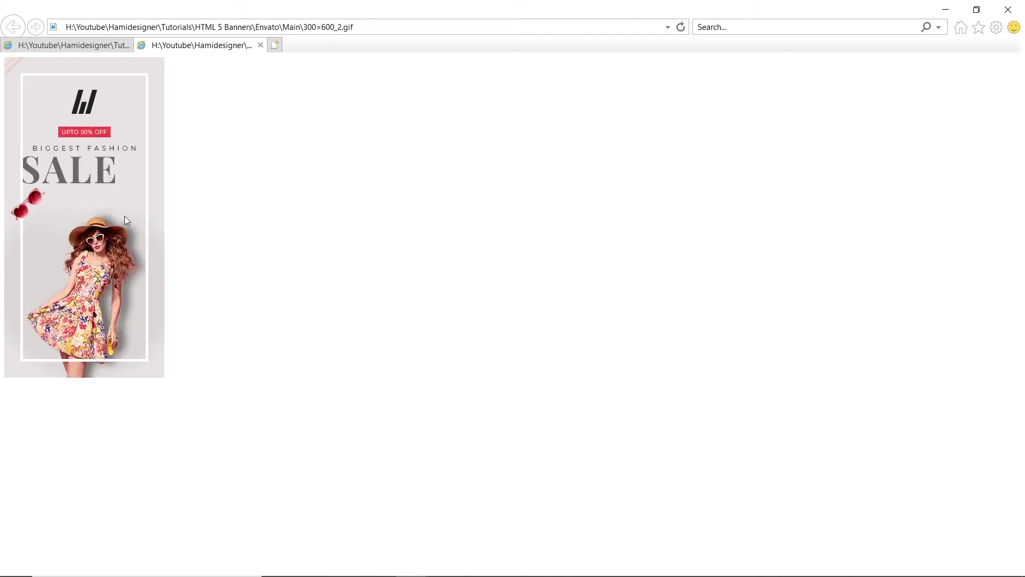
right_click(111, 201)
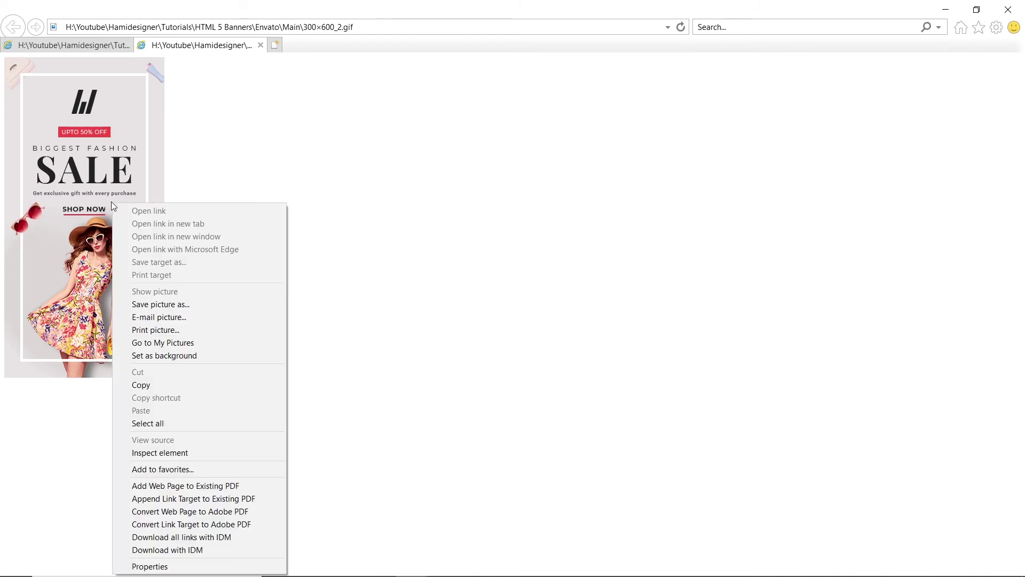
click(248, 174)
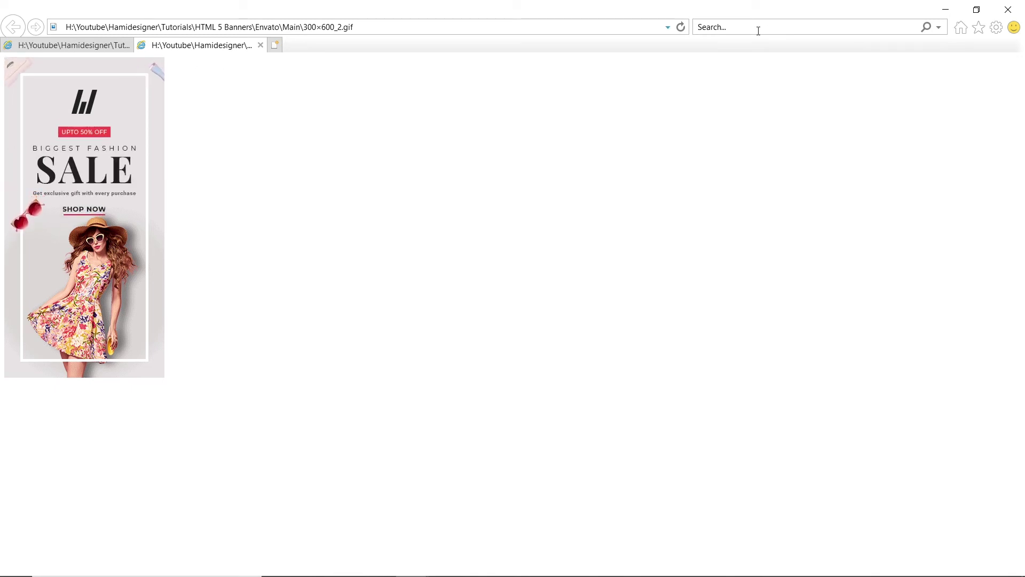
click(945, 9)
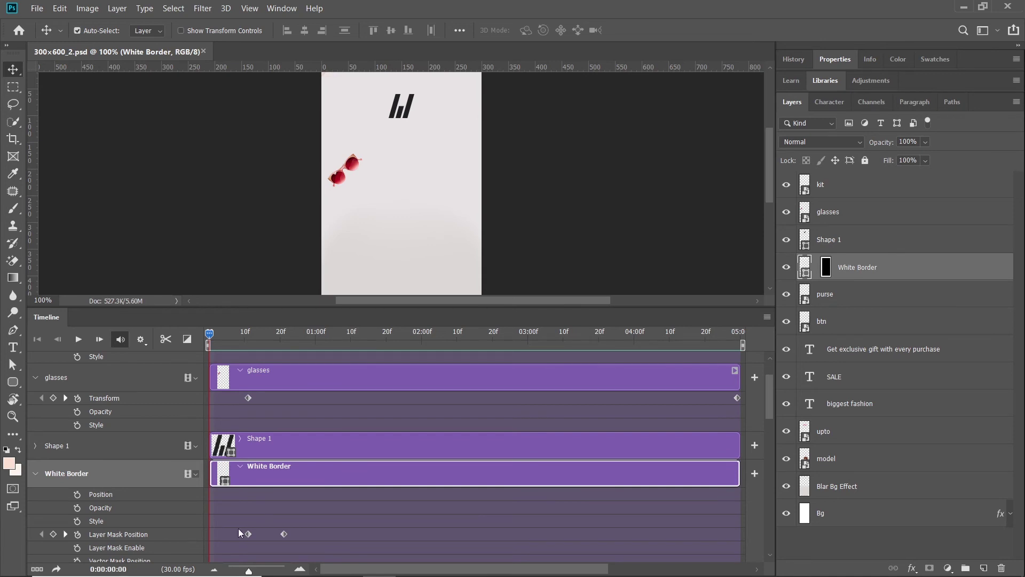
- Move White Border's second Layer Mask Position keyframe to just before the 01:00f mark to lengthen the border's reveal, and check the remaining layers' keyframes
drag(270, 342, 249, 345)
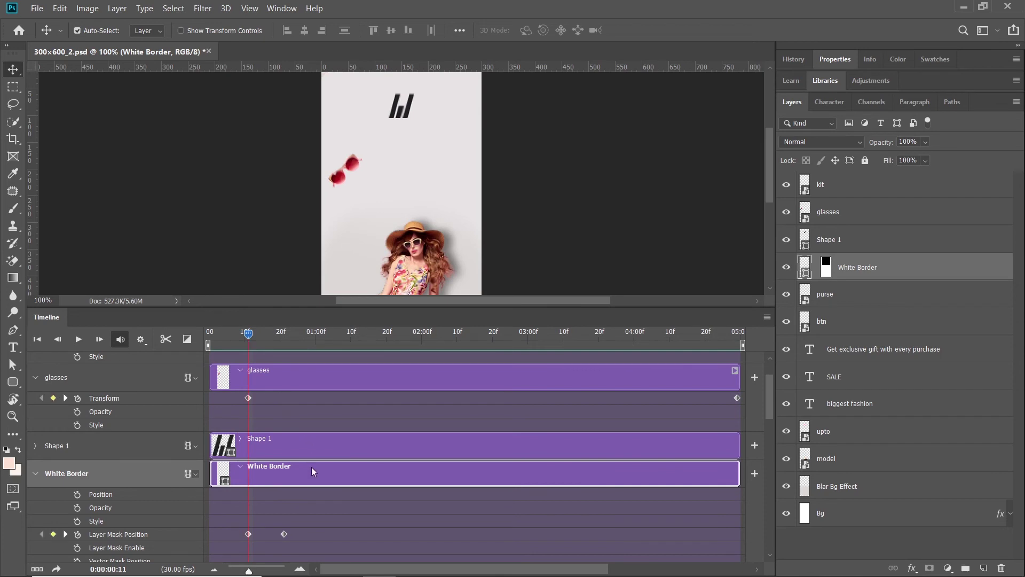
click(283, 534)
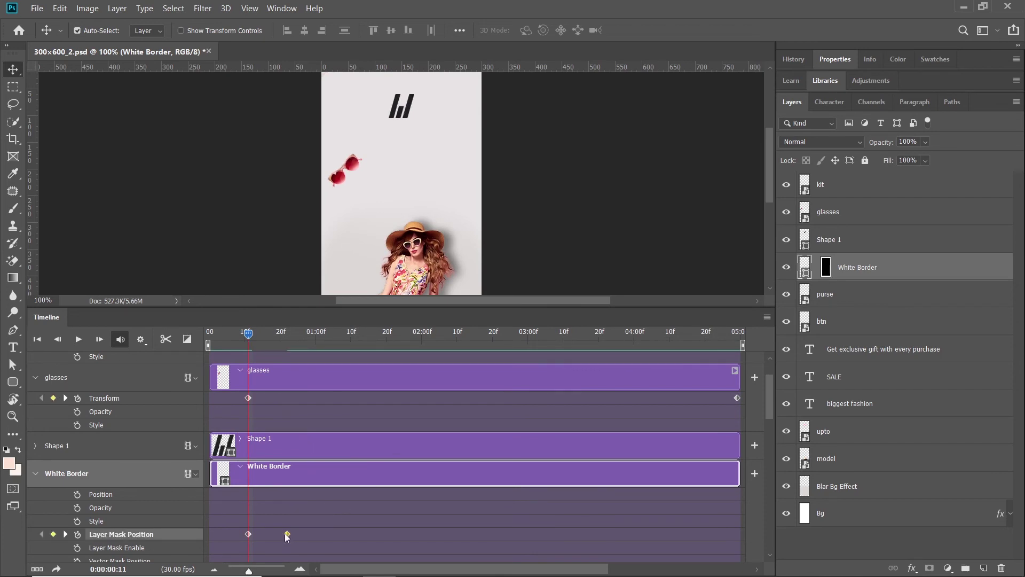
drag(288, 536, 314, 542)
mouse_move(249, 335)
mouse_down()
mouse_move(308, 336)
mouse_move(245, 345)
mouse_up()
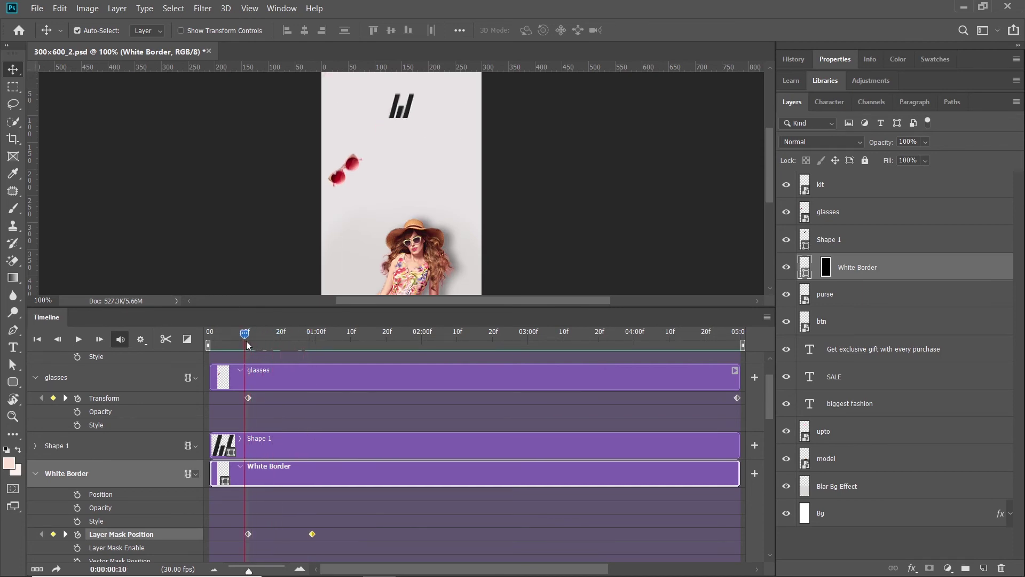
mouse_move(377, 574)
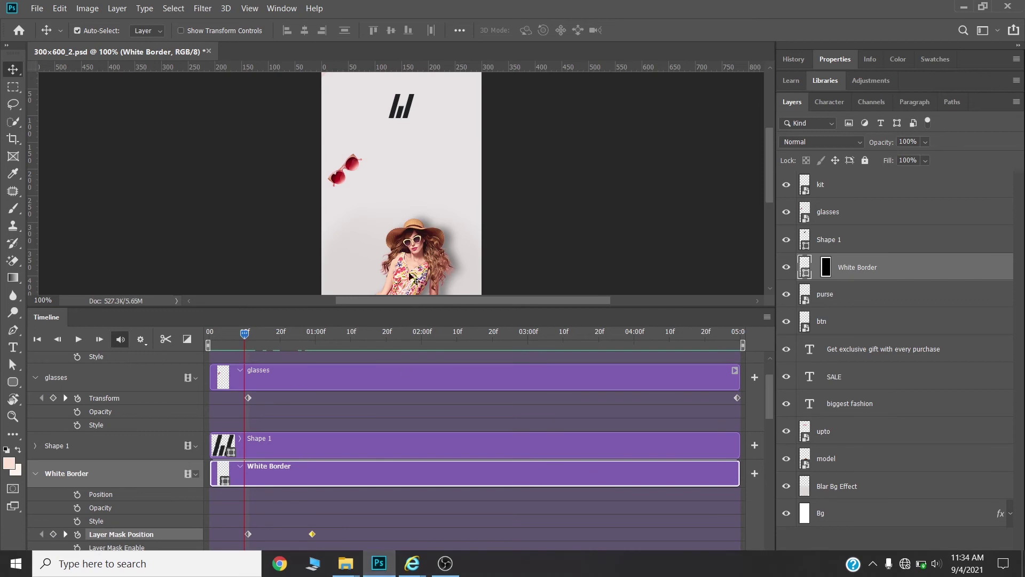
scroll(347, 472, down, 3)
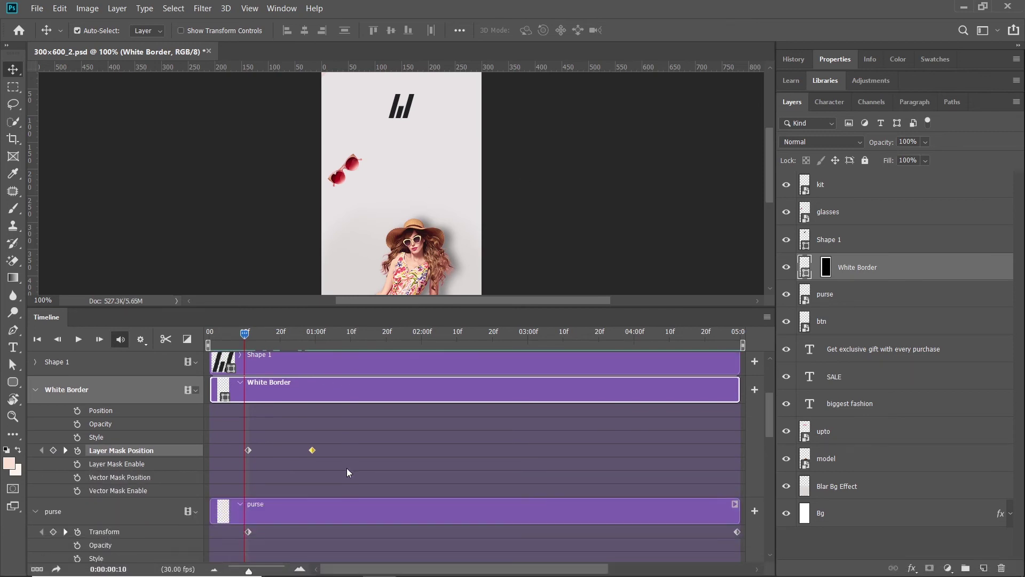
scroll(314, 443, down, 7)
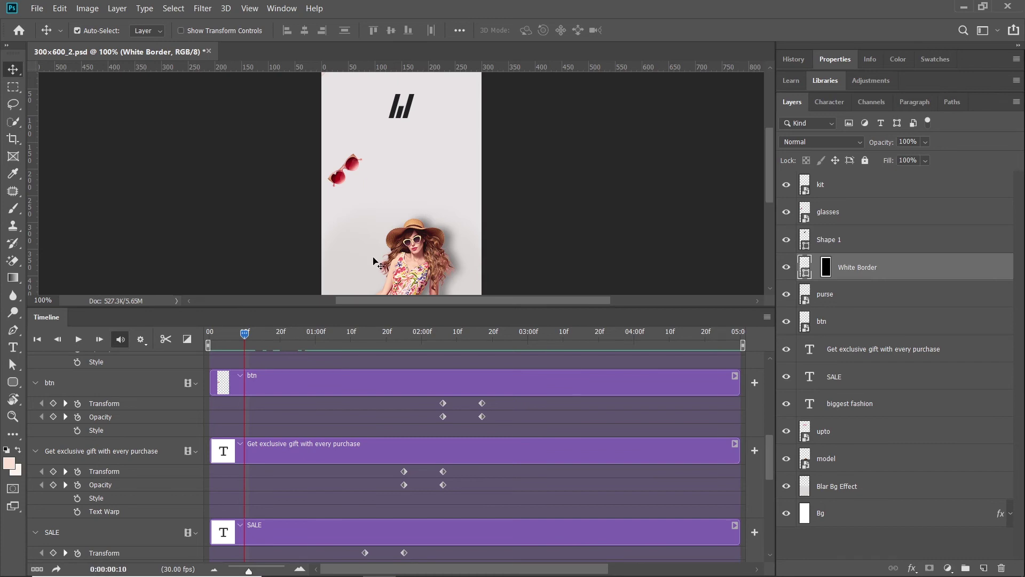
- Start a Save for Web export of the GIF and set a custom loop count of 5 times
key(ctrl)
key(ctrl+alt+shift+s)
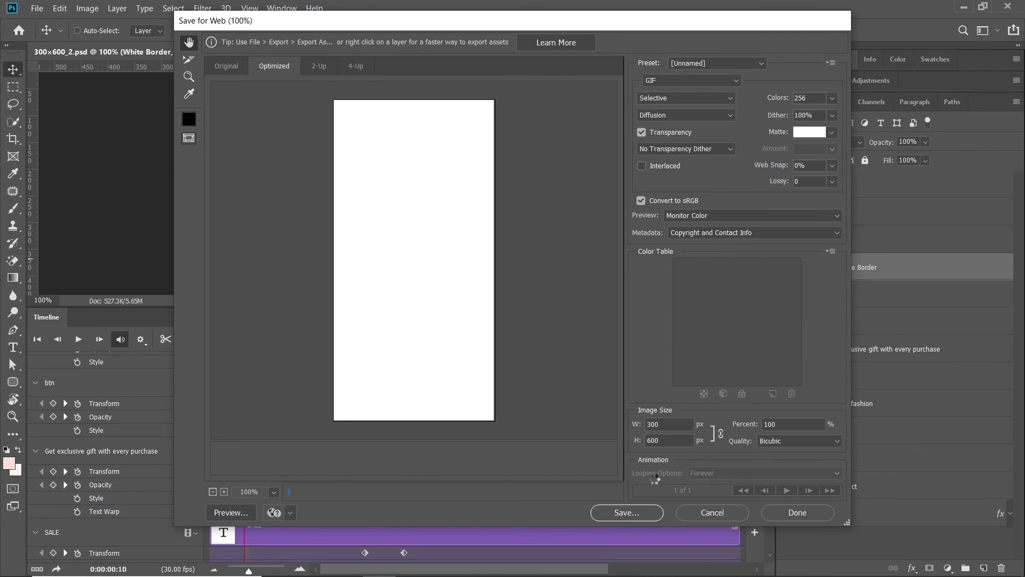
click(688, 473)
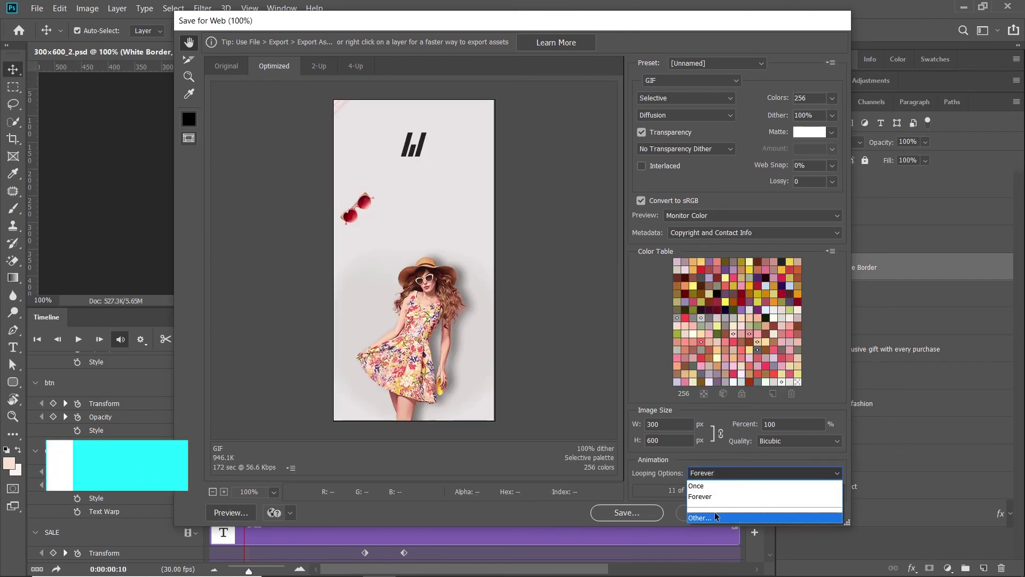
click(694, 518)
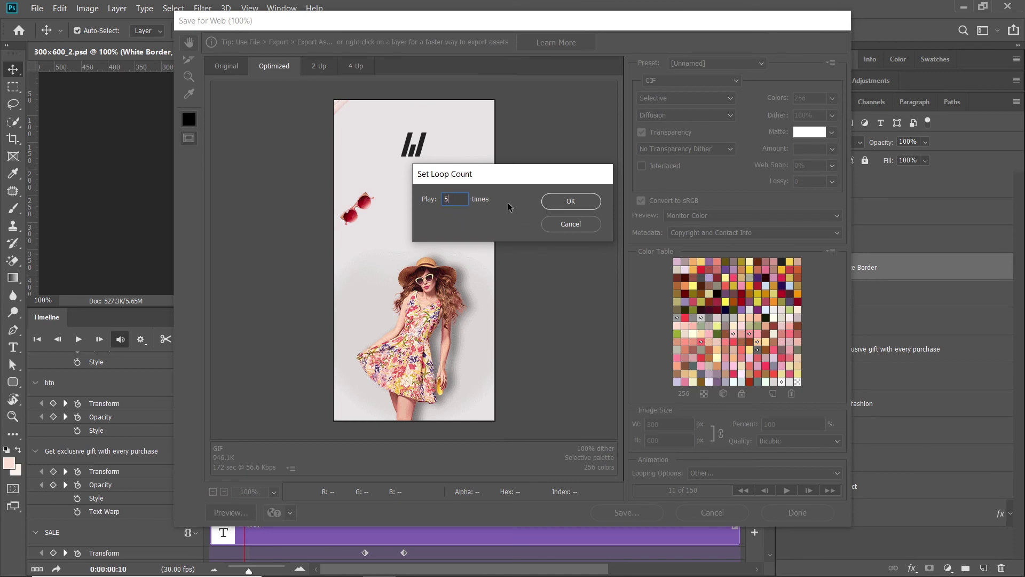
click(571, 201)
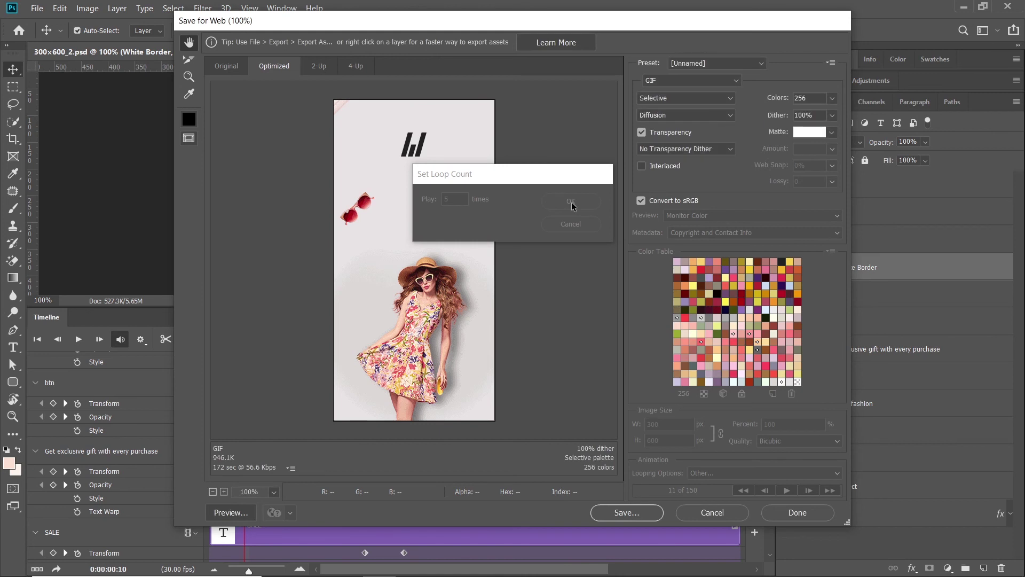
- Save the optimized GIF as 300×600_2 in the Main folder, replacing the previous export and accepting the Save for Web warning
click(645, 517)
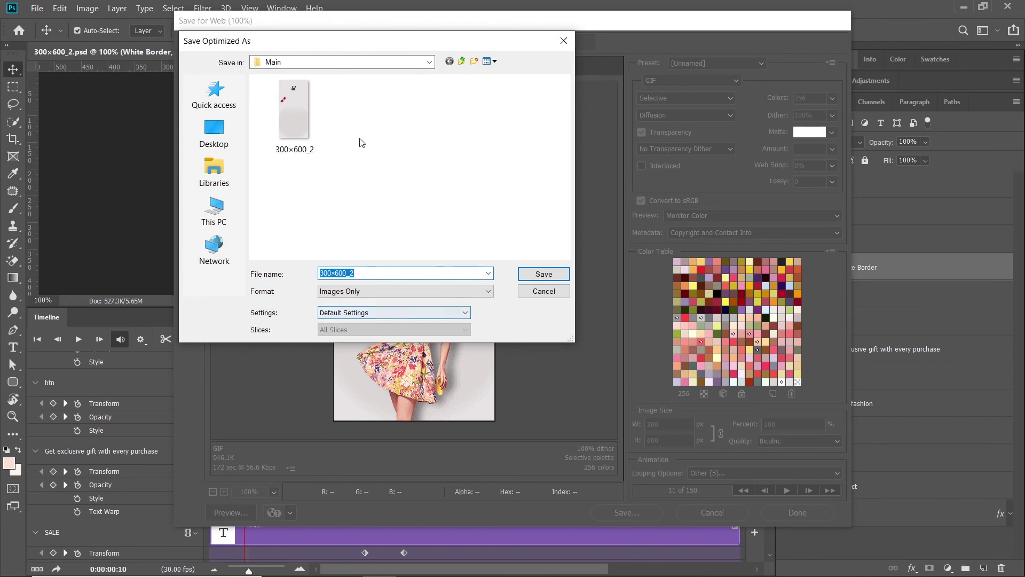
key(Escape)
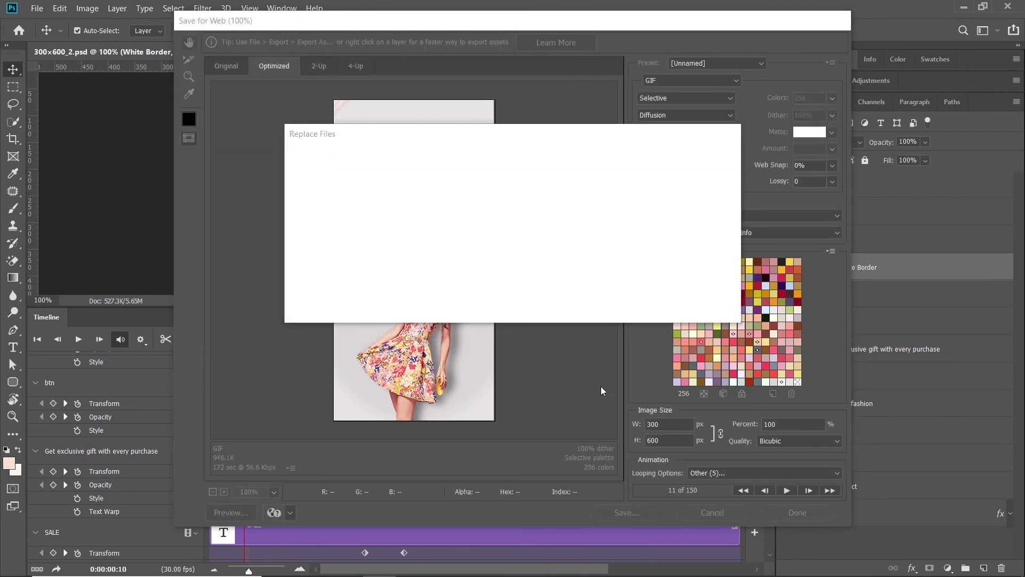
click(593, 305)
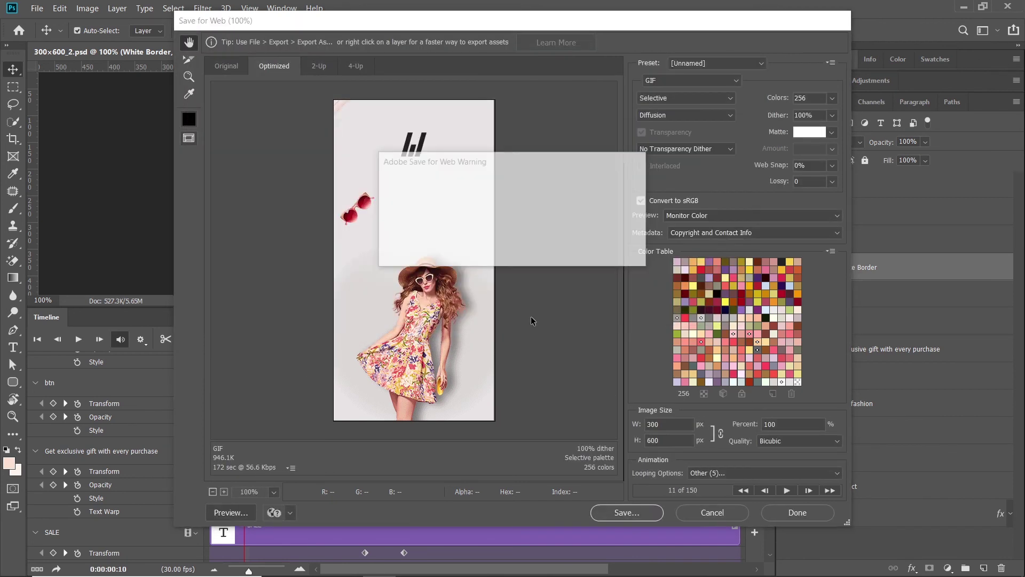
click(556, 248)
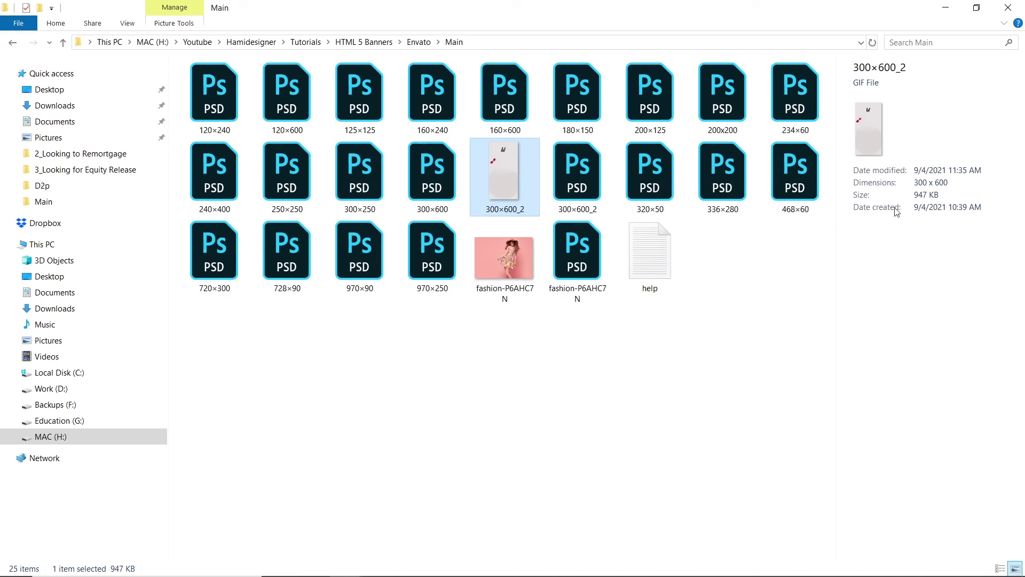
- Switch to Chrome and open the compressor.io website
click(287, 567)
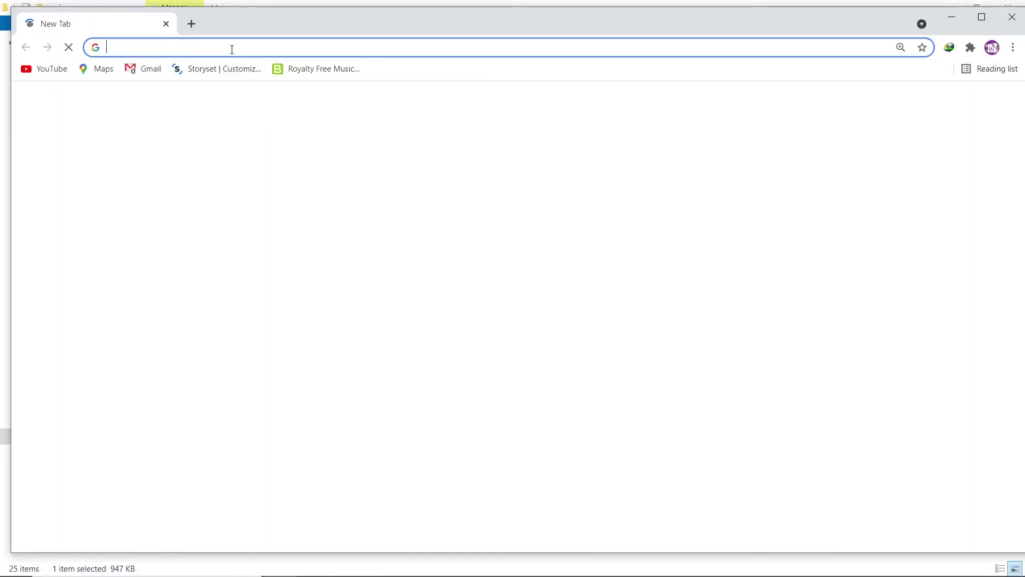
click(233, 49)
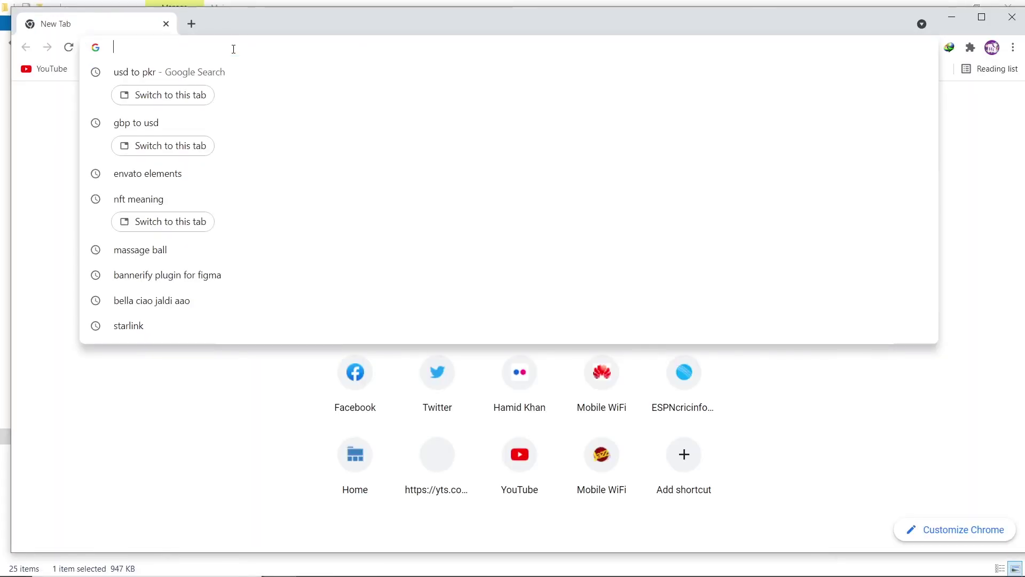
text(compre)
key(Return)
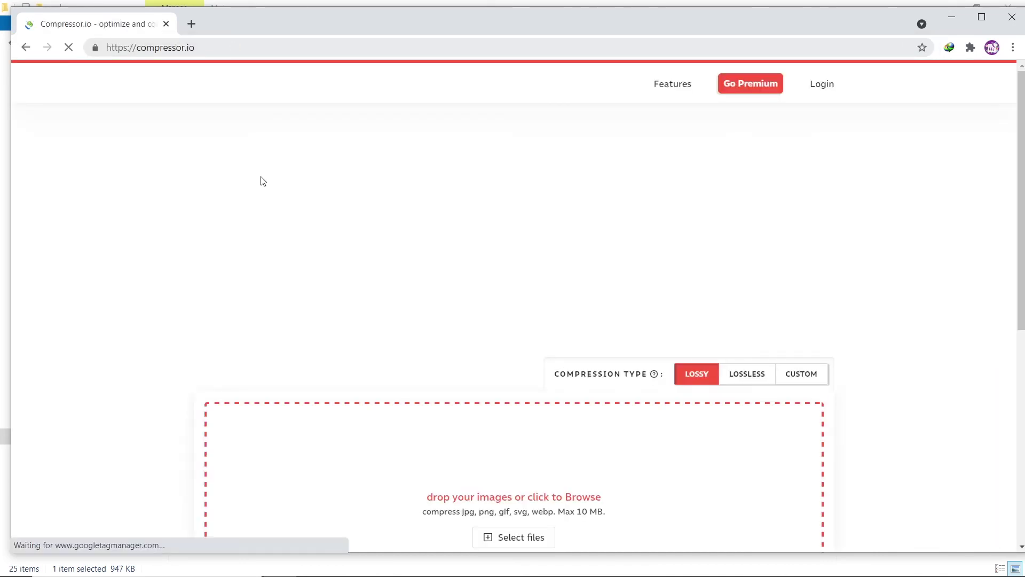
- Upload 300×600_2.gif from the Main folder to Compressor.io with Lossy compression and download the compressed file
click(279, 563)
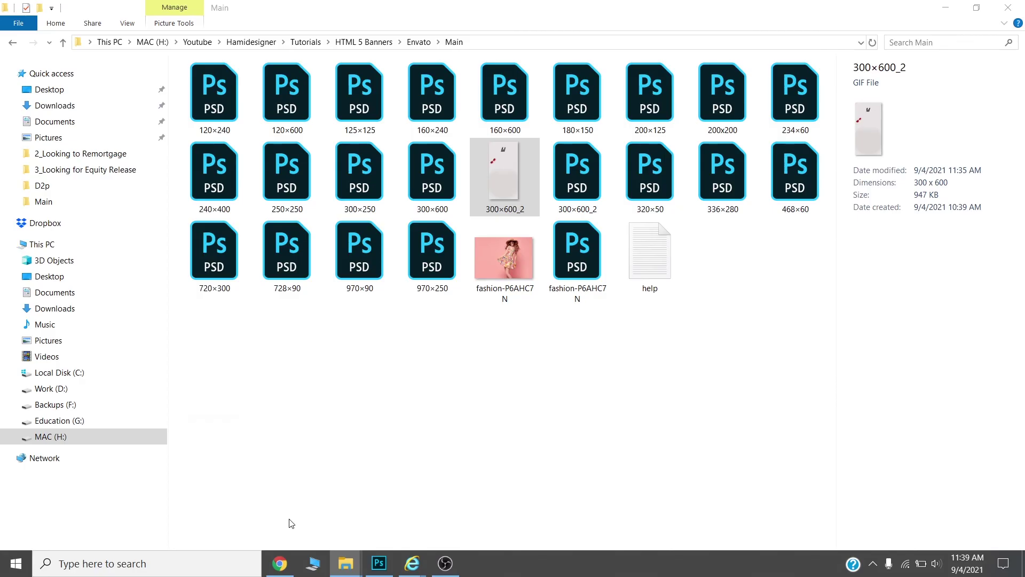
click(498, 187)
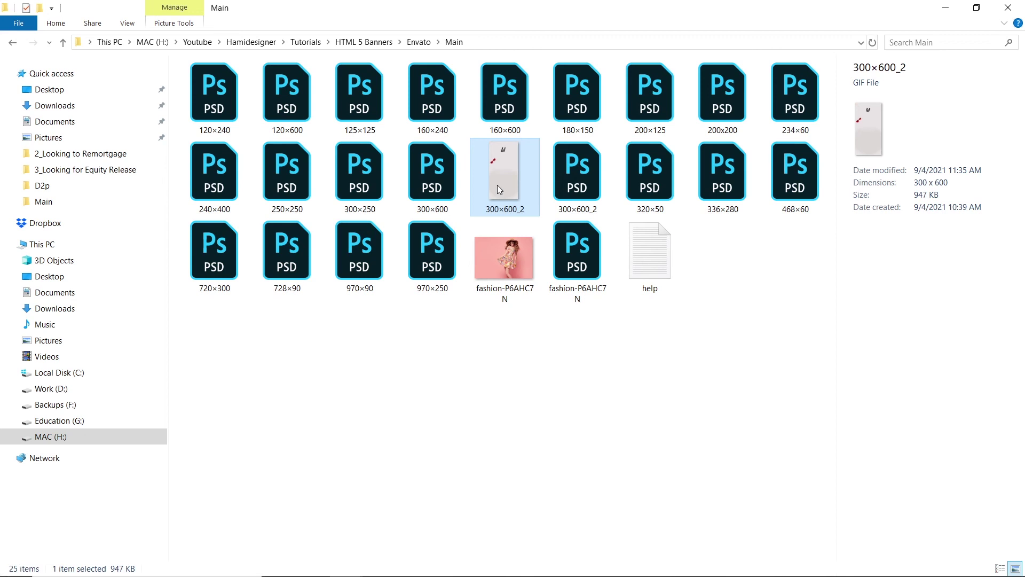
key(alt+Tab)
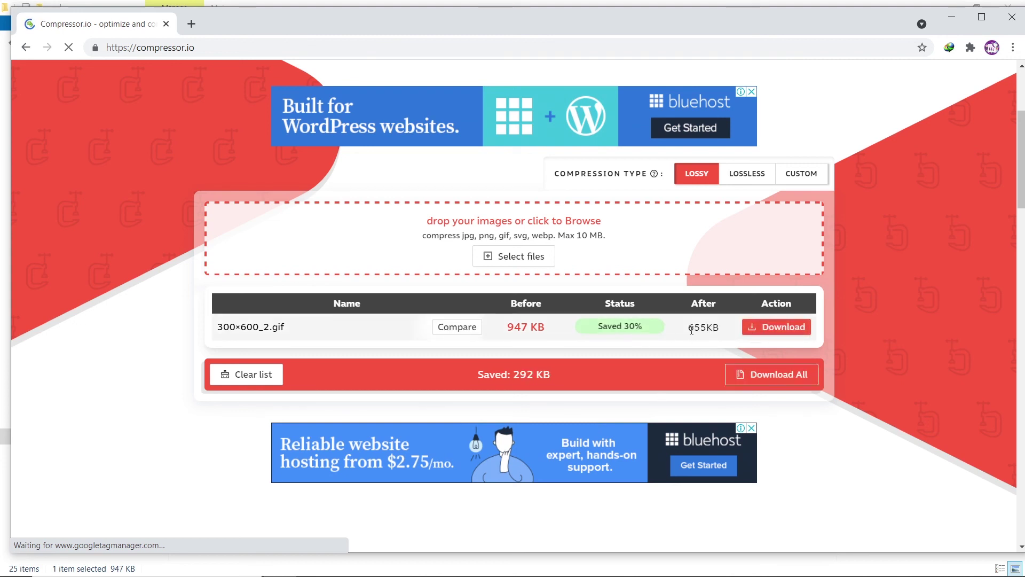
drag(688, 328, 709, 329)
click(773, 328)
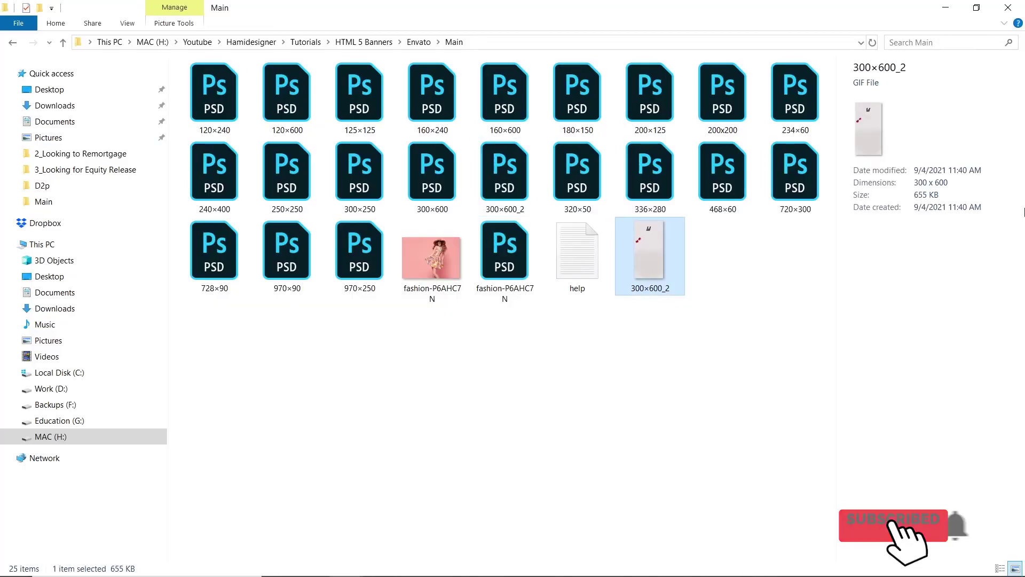
- Open the compressed 300×600_2 GIF from the Main folder in Internet Explorer to check its animation
right_click(635, 280)
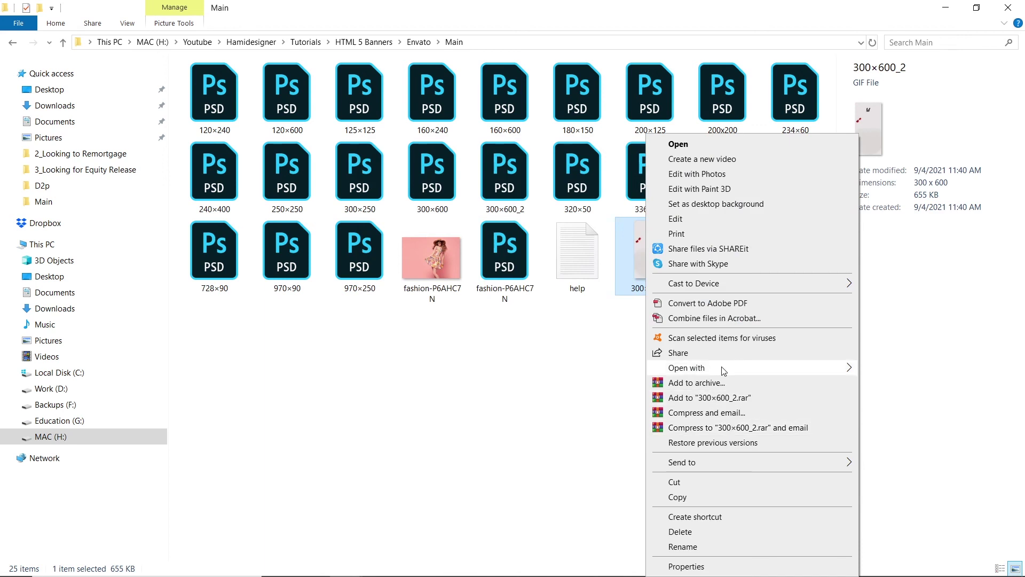
mouse_move(722, 370)
click(876, 408)
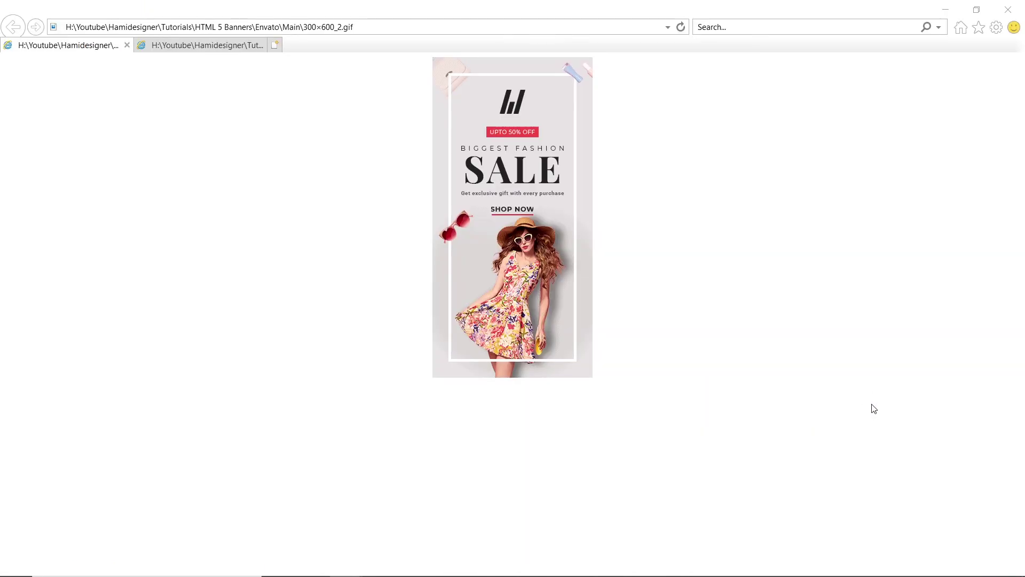